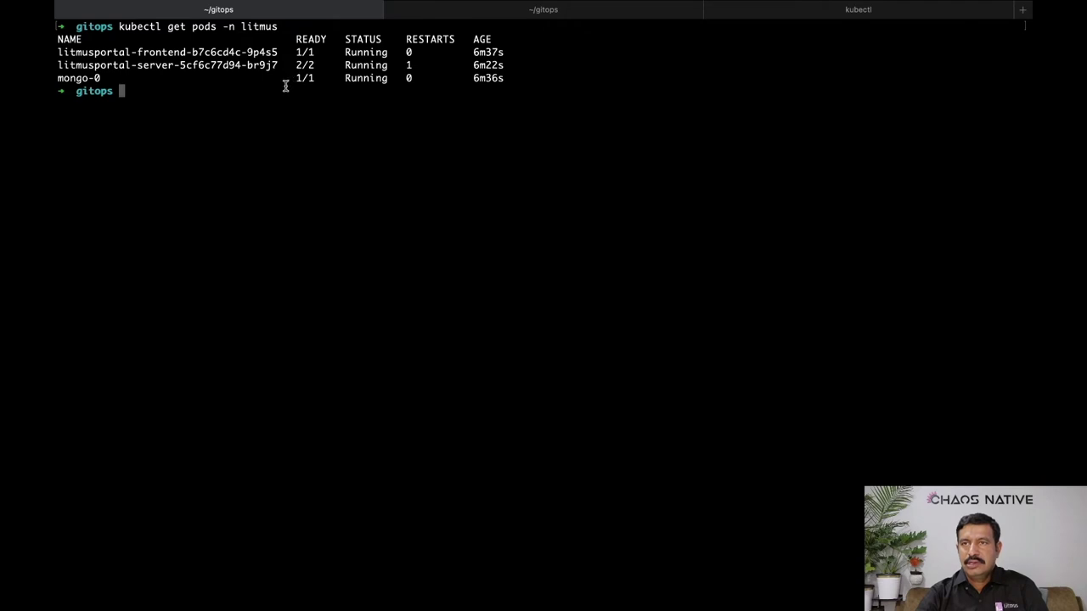
Step: Examine the pods listed for the litmus namespace, and switch to Lens to examine the agent-ns deployments
triple_click(286, 81)
drag(286, 81, 288, 39)
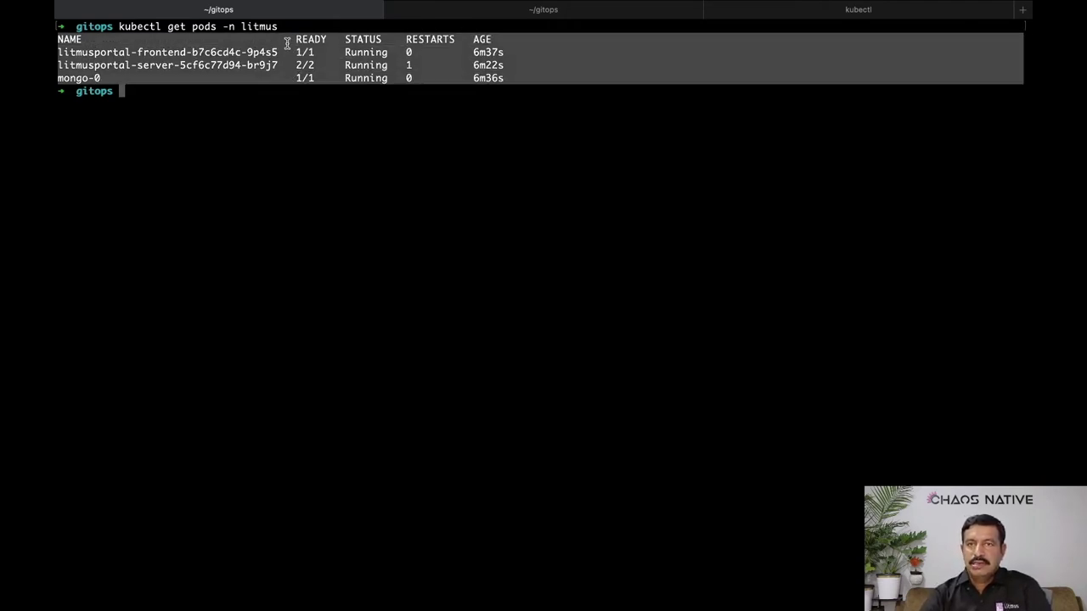
key(super+Tab)
key(super+Tab)
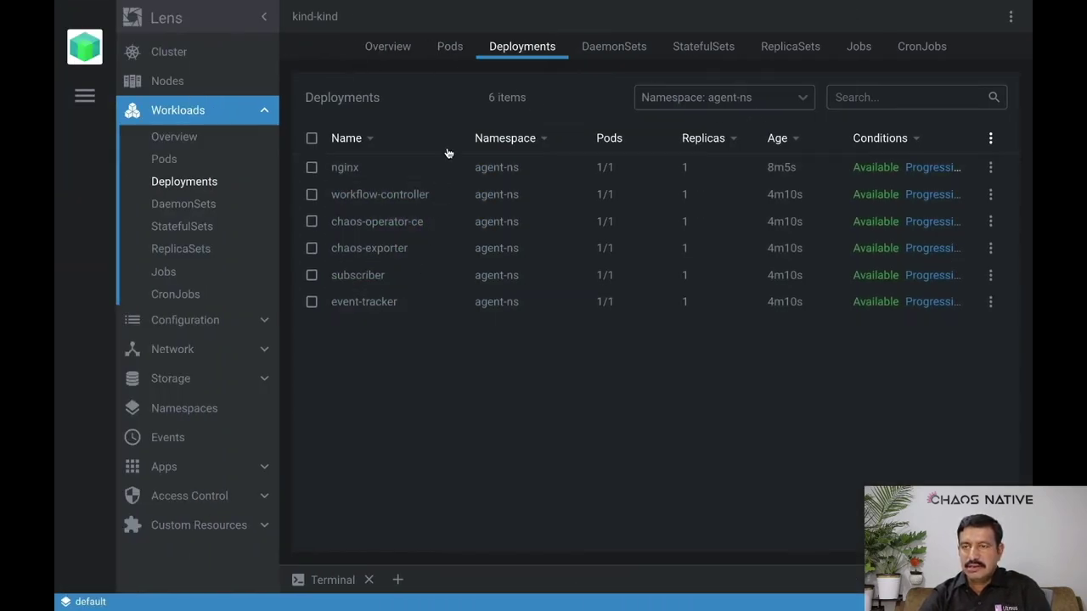
Step: Switch to the Brave browser and examine the connected target agent in Chaos Center's ChaosAgents list
key(super+Tab)
key(super+Tab)
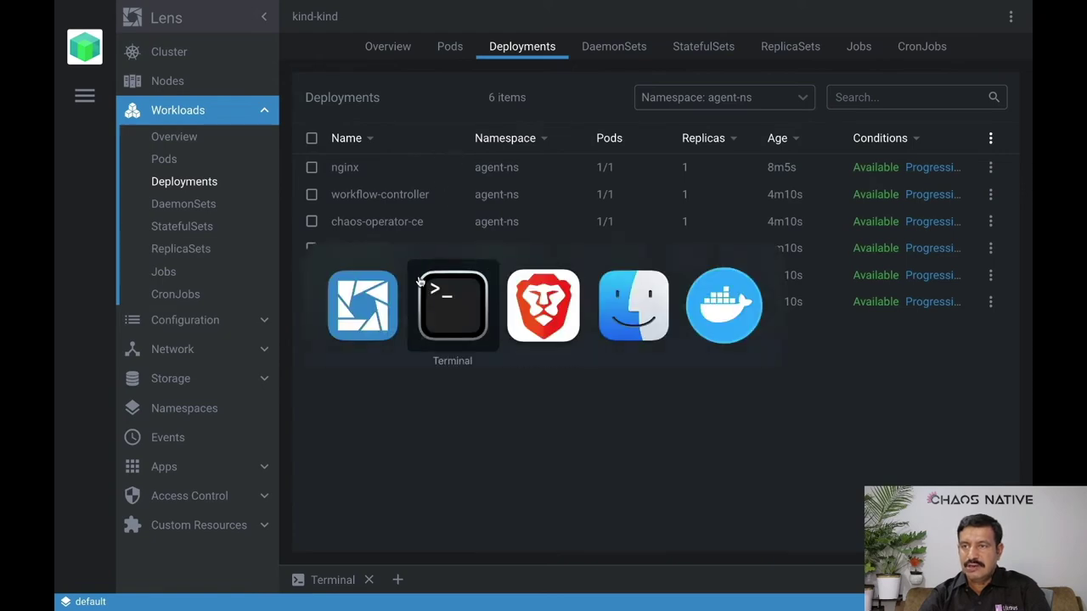
click(506, 302)
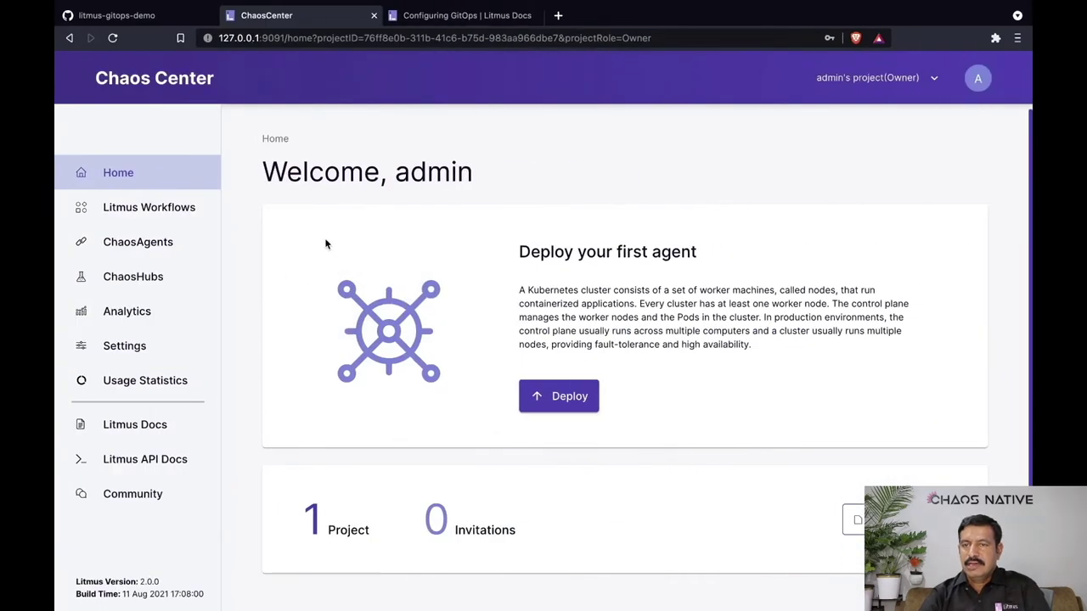
click(197, 248)
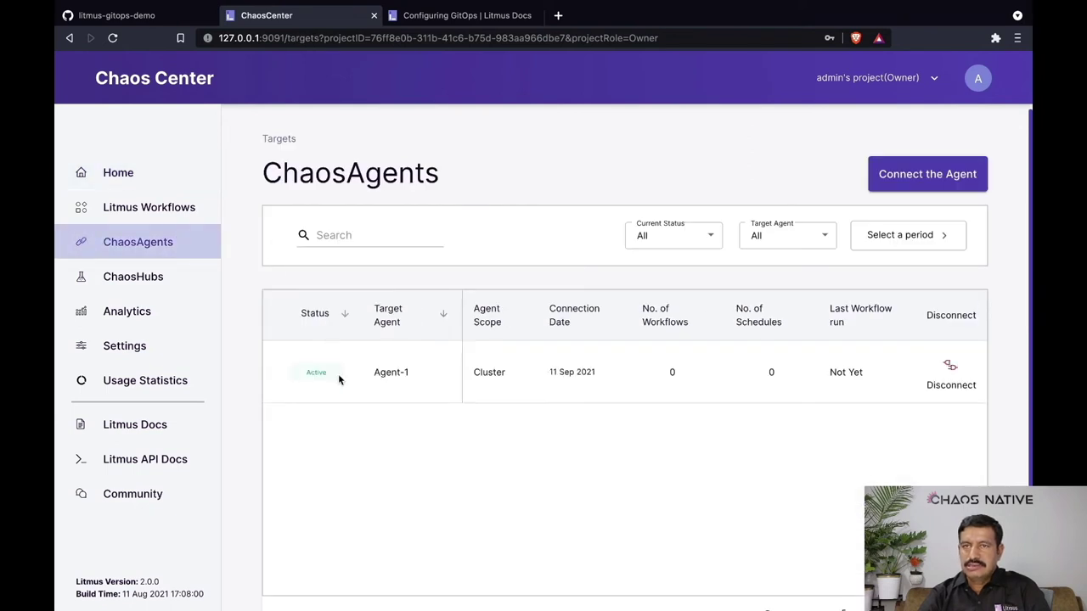
drag(377, 372, 413, 374)
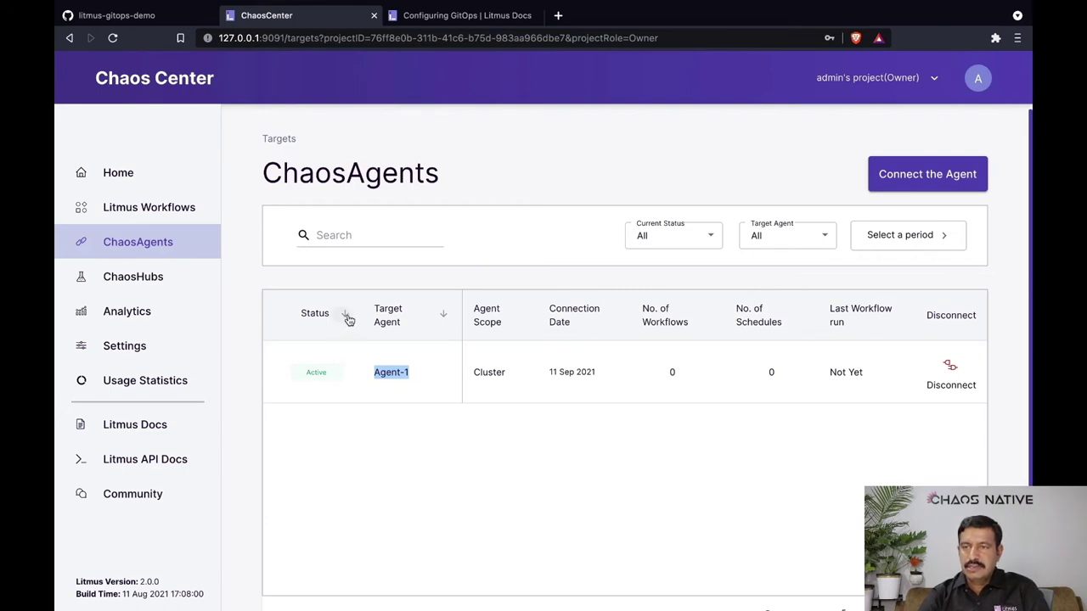
Step: In Chaos Center's GitOps settings, choose Git Repository for storing the workflow configuration, with SSH as the access method
click(190, 350)
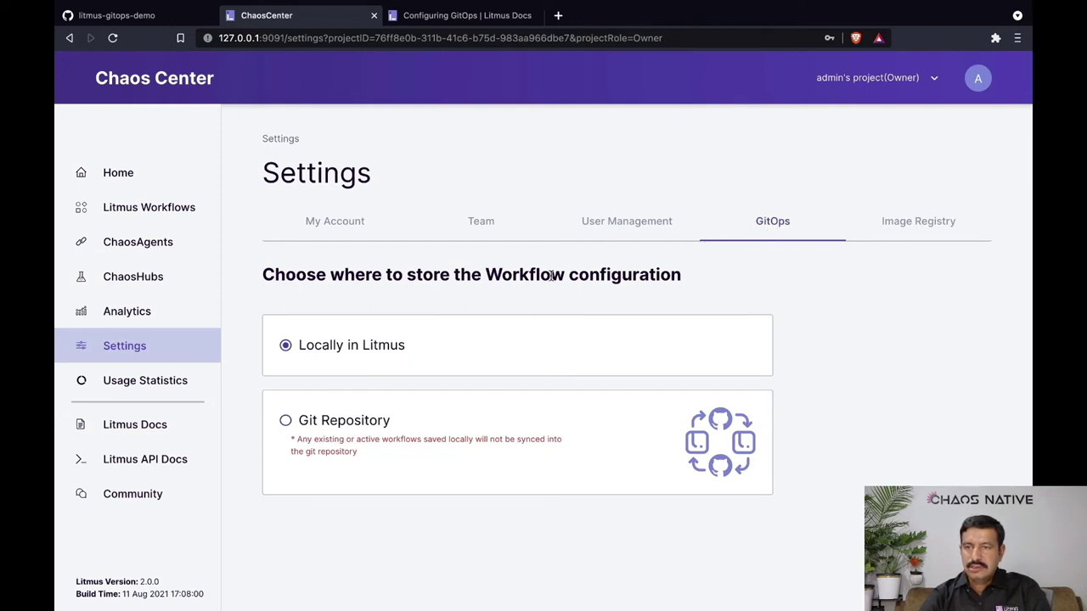
click(367, 406)
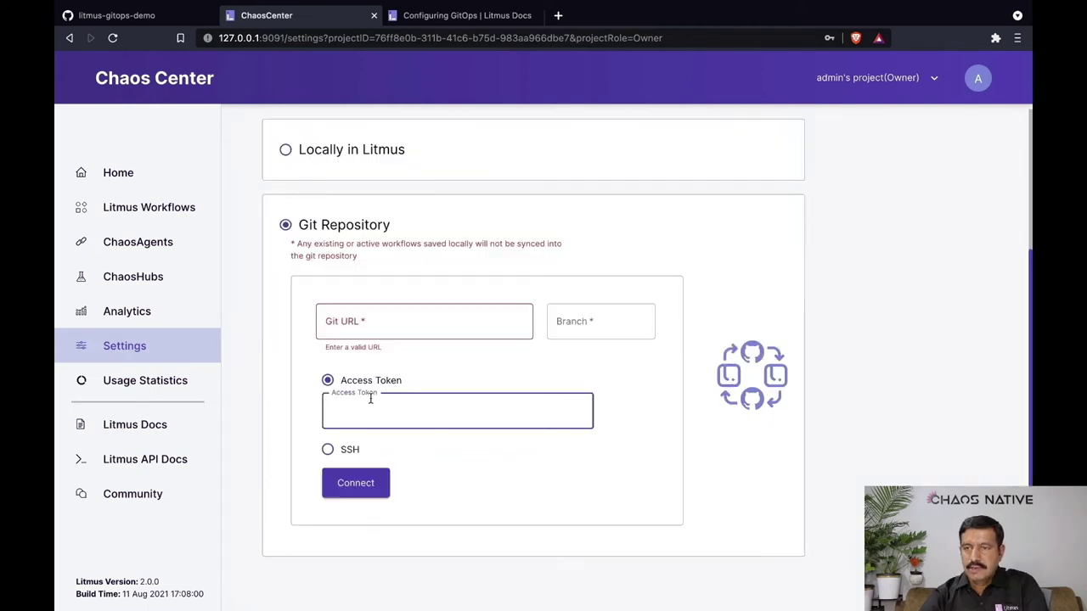
click(327, 451)
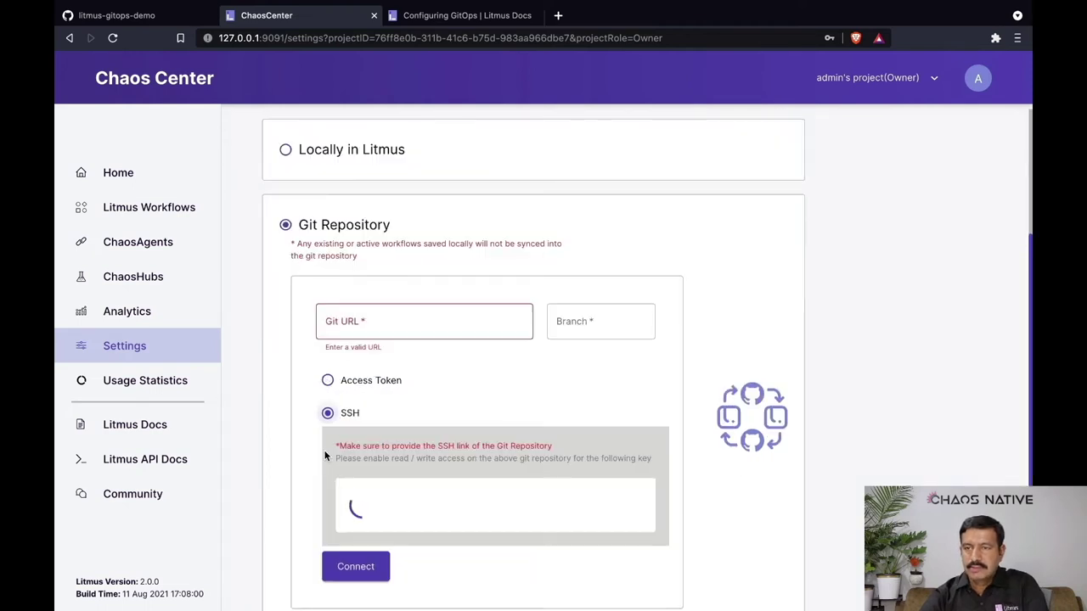
scroll(324, 456, down, 3)
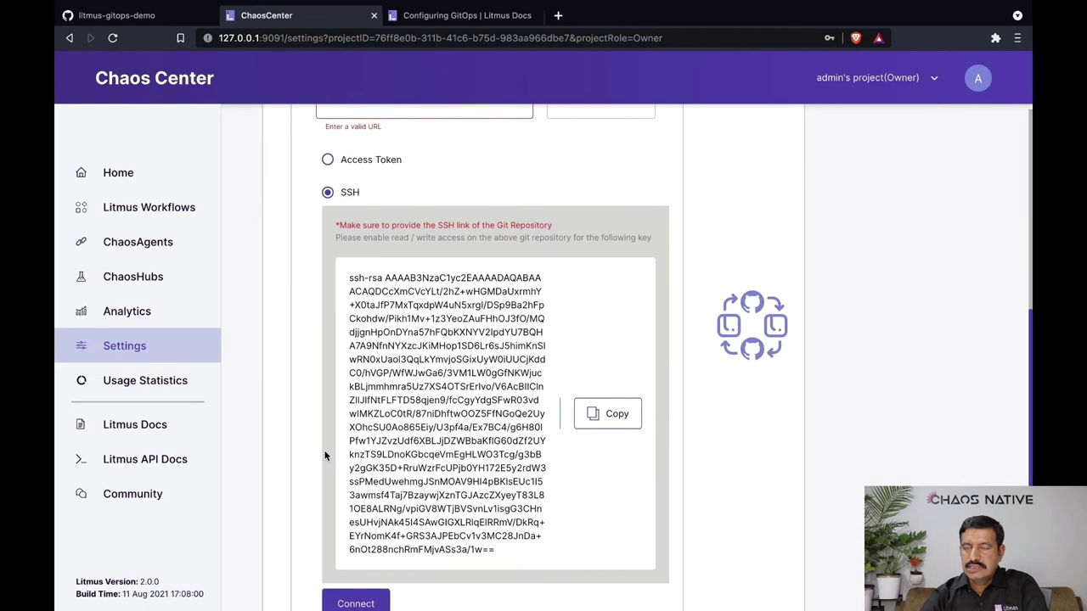
scroll(325, 453, up, 3)
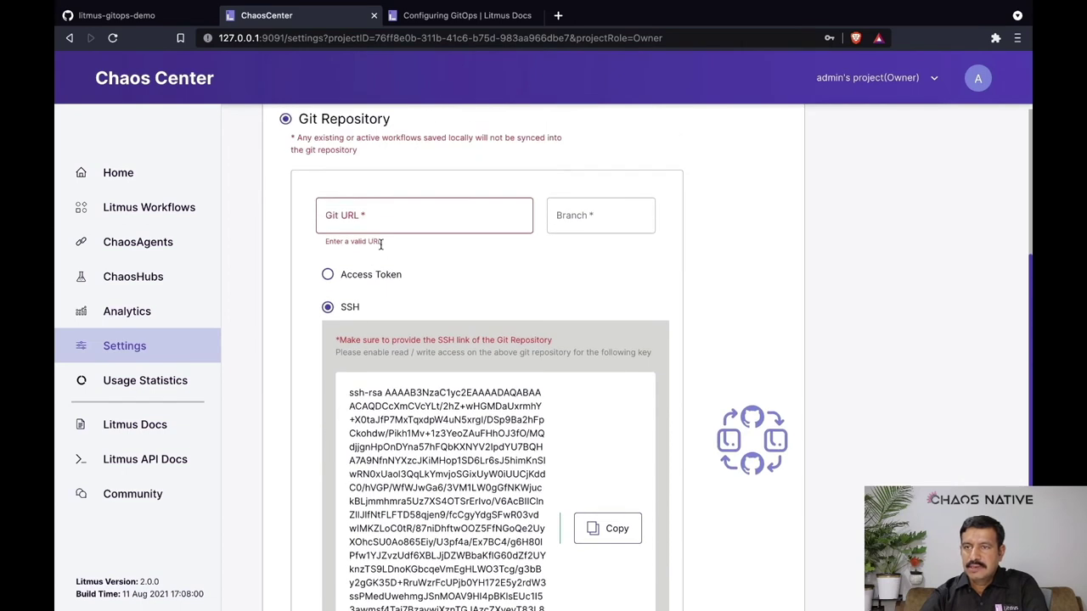
Step: Start a new repository in GitHub's litmus-gitops-demo organization, using gitops-demo as both its name and description
click(182, 17)
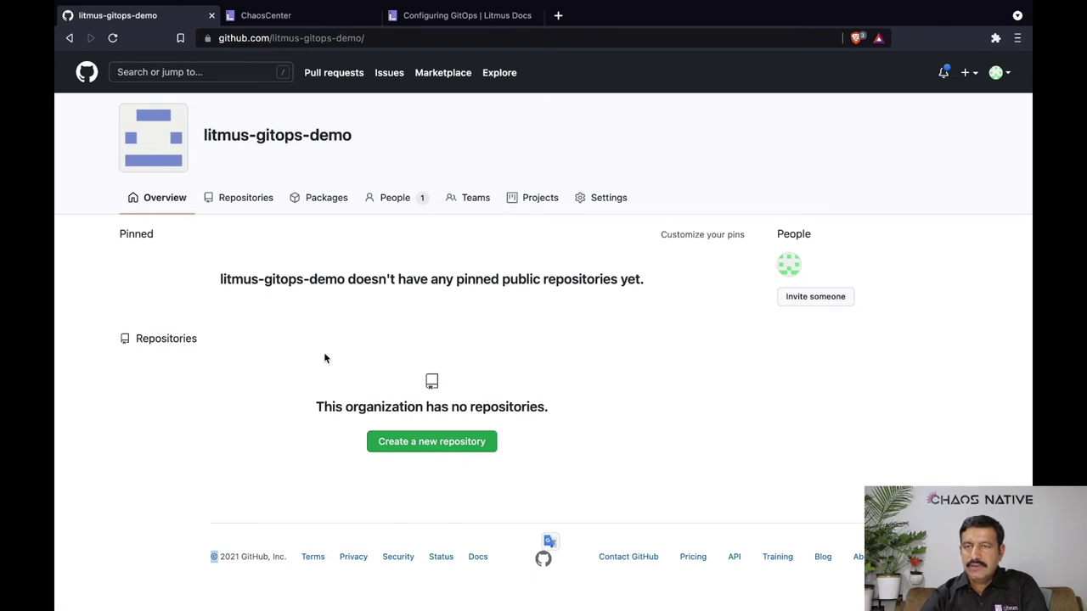
click(406, 448)
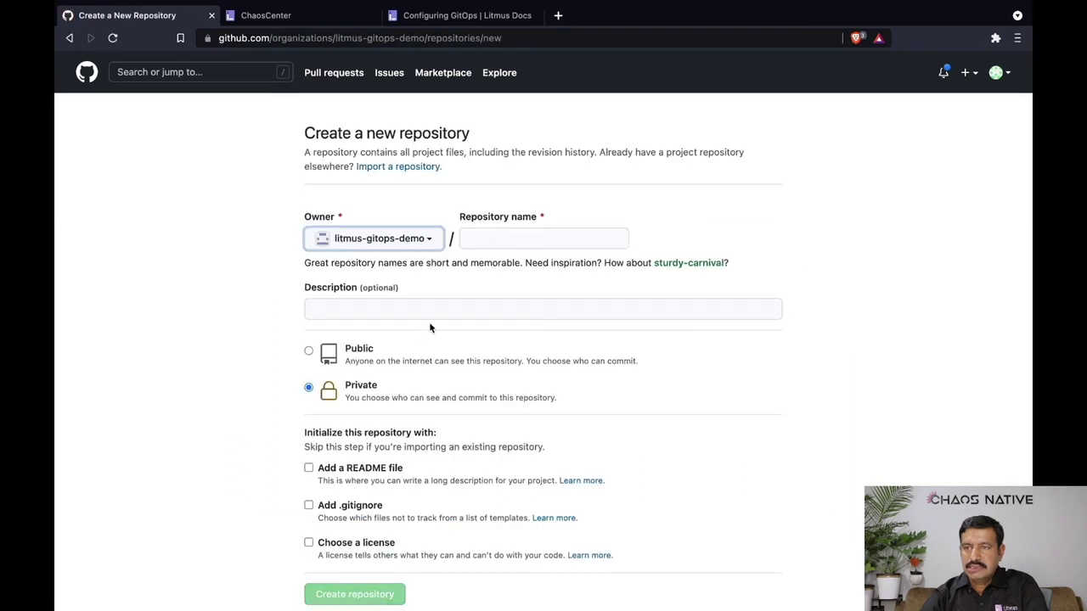
click(508, 242)
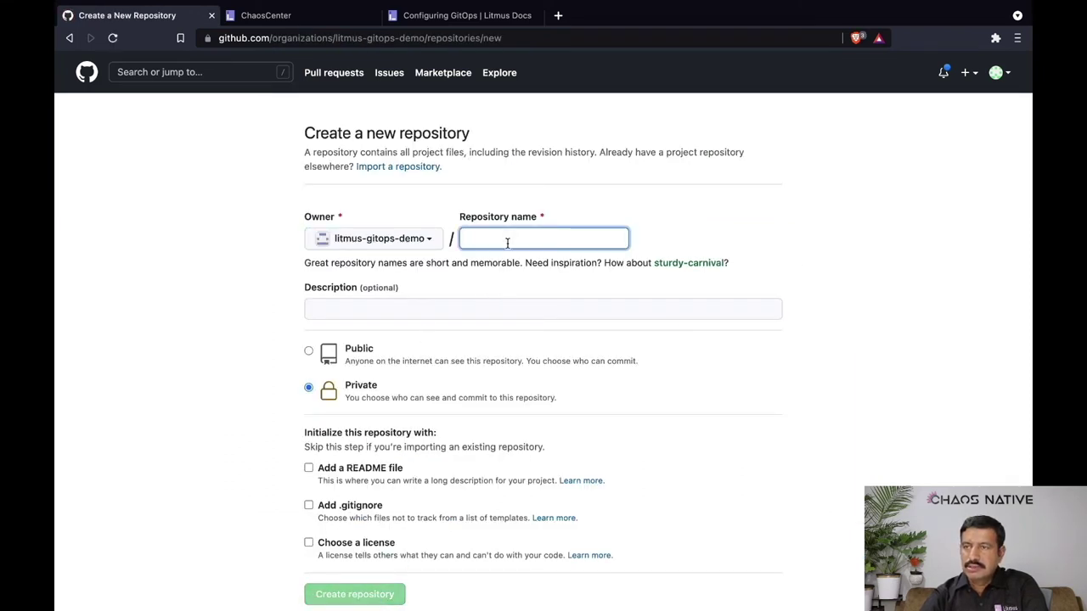
text(gitops-)
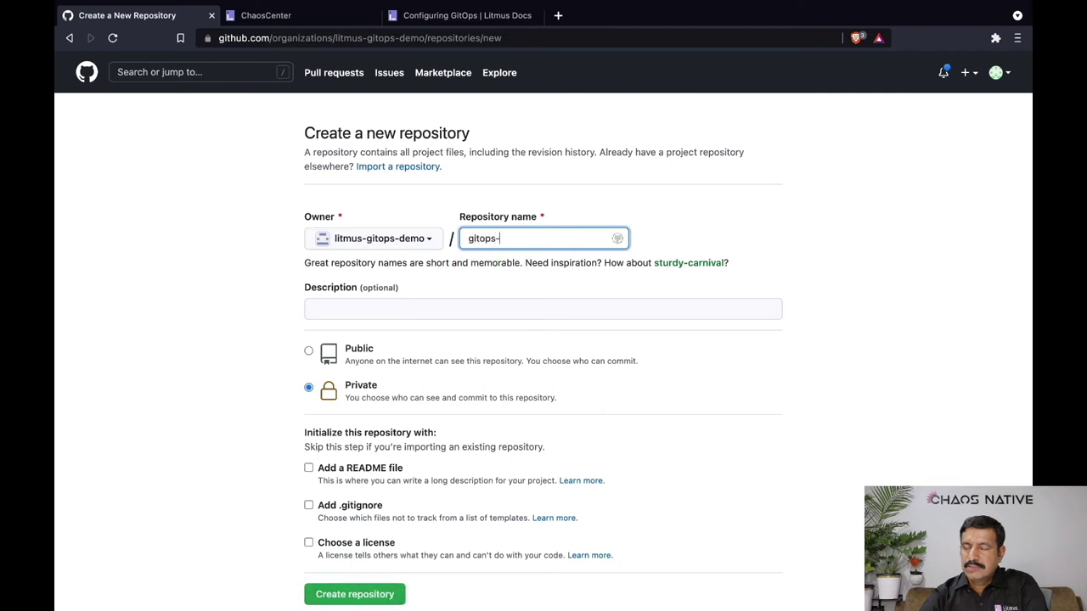
text(demo)
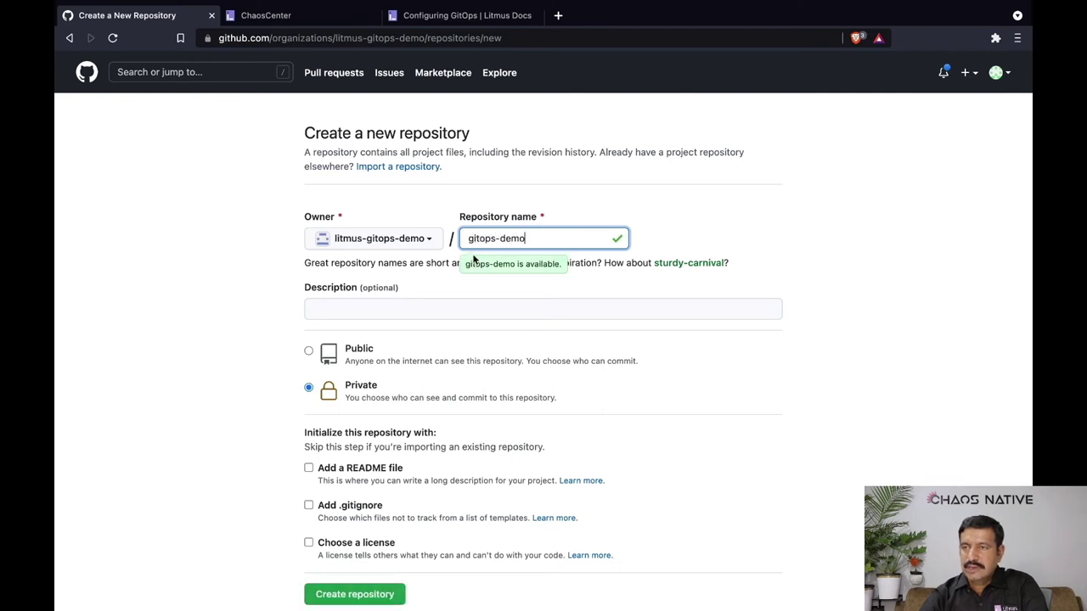
key(ctrl+a)
key(ctrl+c)
click(447, 309)
key(ctrl+v)
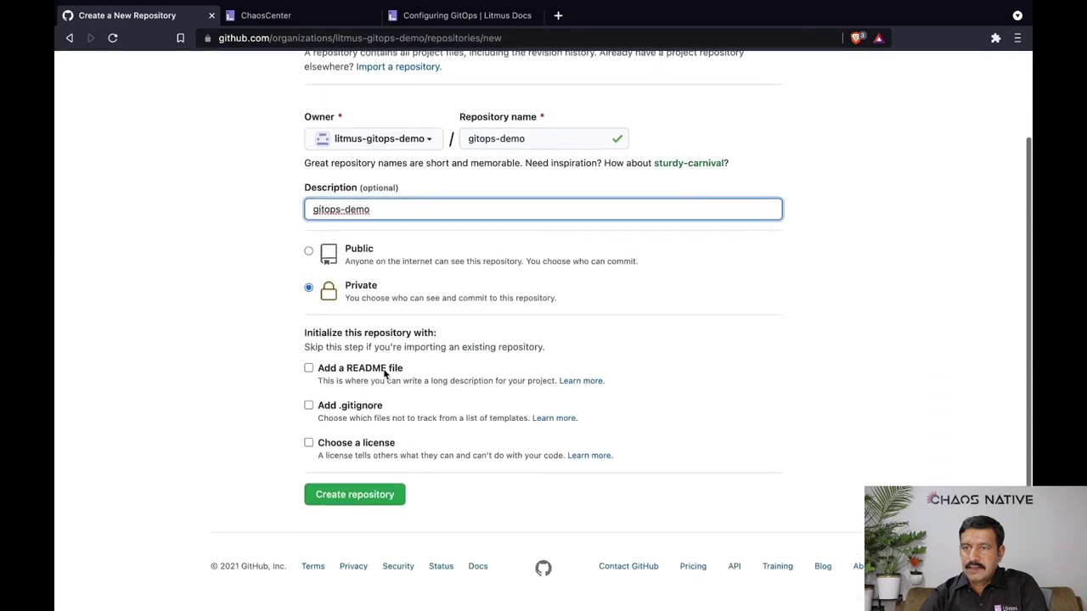
Step: Initialize the private repository with a README file and create it
scroll(381, 368, down, 2)
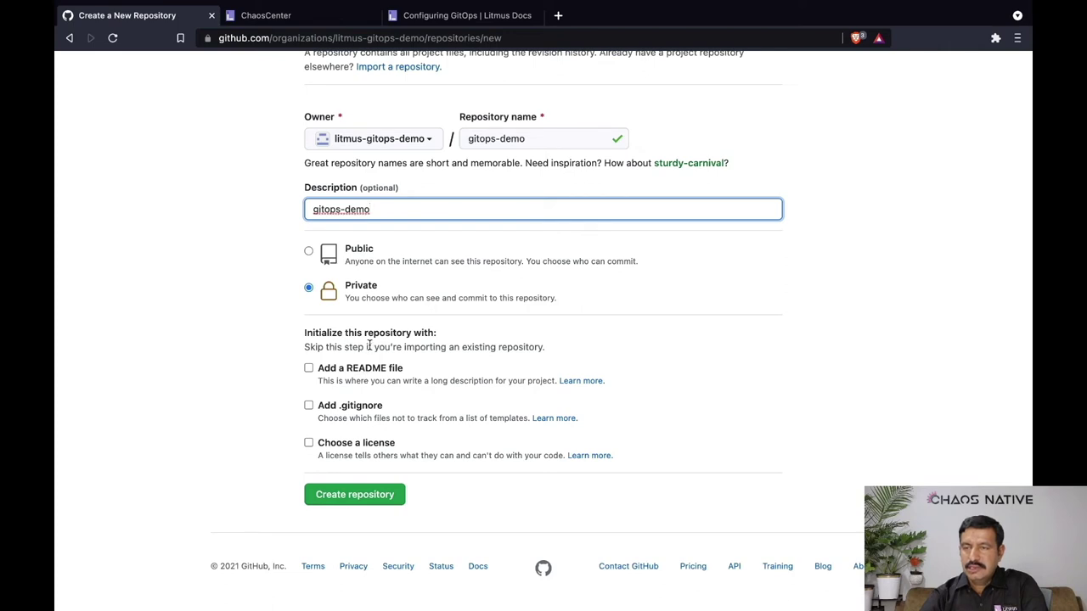
click(309, 369)
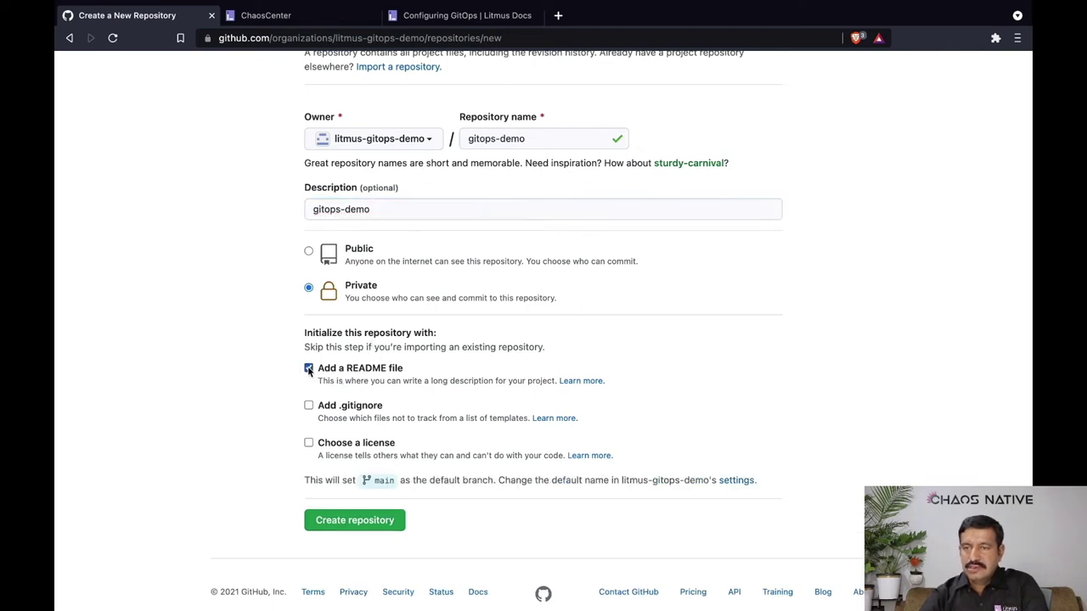
scroll(308, 432, down, 1)
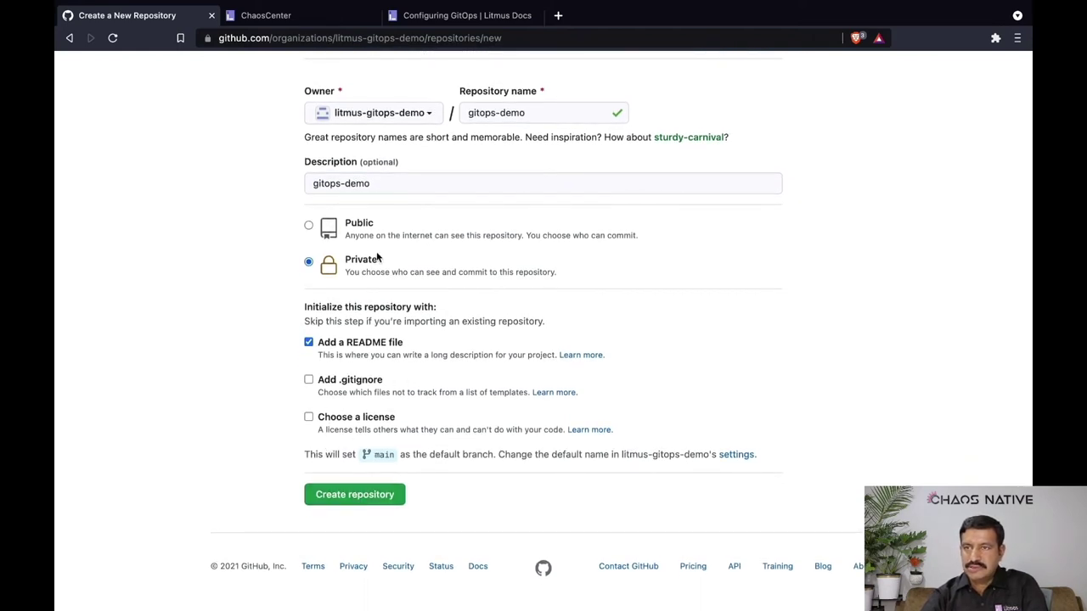
scroll(378, 257, up, 1)
click(331, 523)
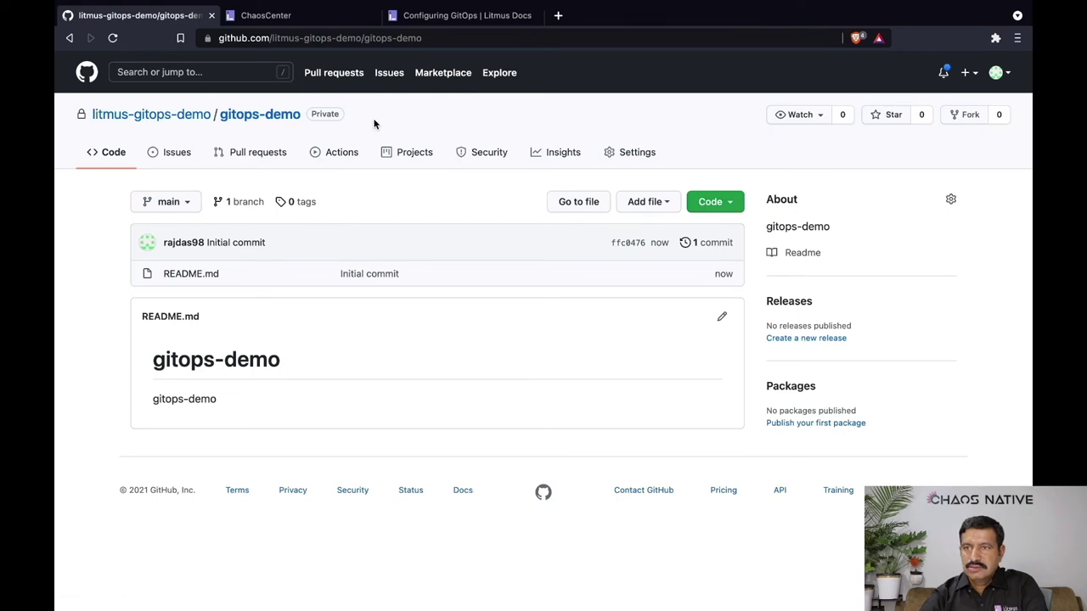
Step: Copy the full SSH public key from Chaos Center's GitOps settings and return to the GitHub repository
key(ctrl+Tab)
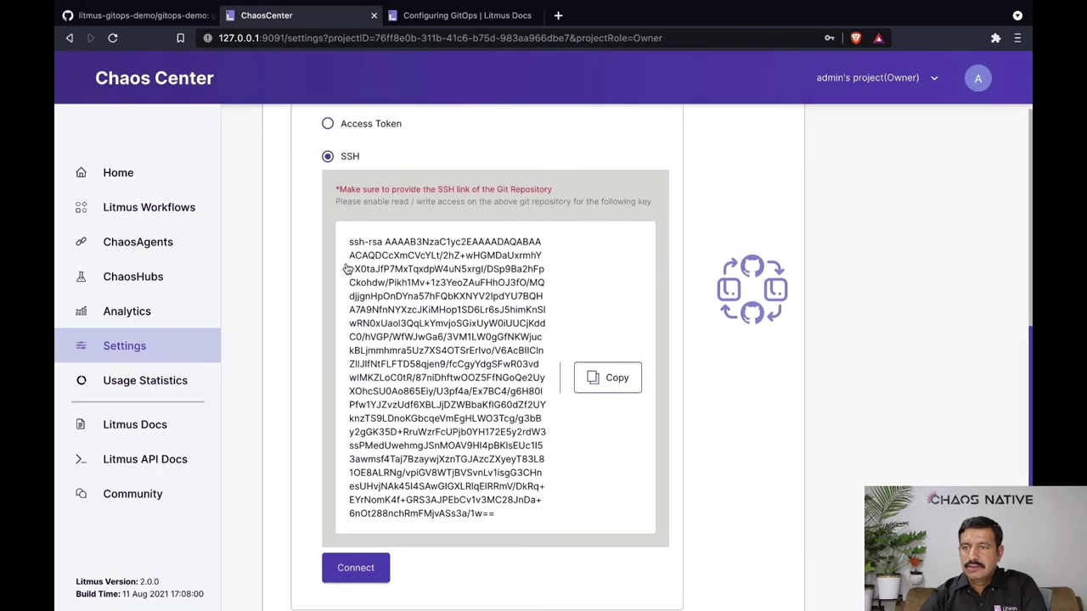
scroll(346, 268, down, 1)
drag(498, 509, 375, 273)
drag(349, 232, 498, 507)
key(ctrl+shift+Tab)
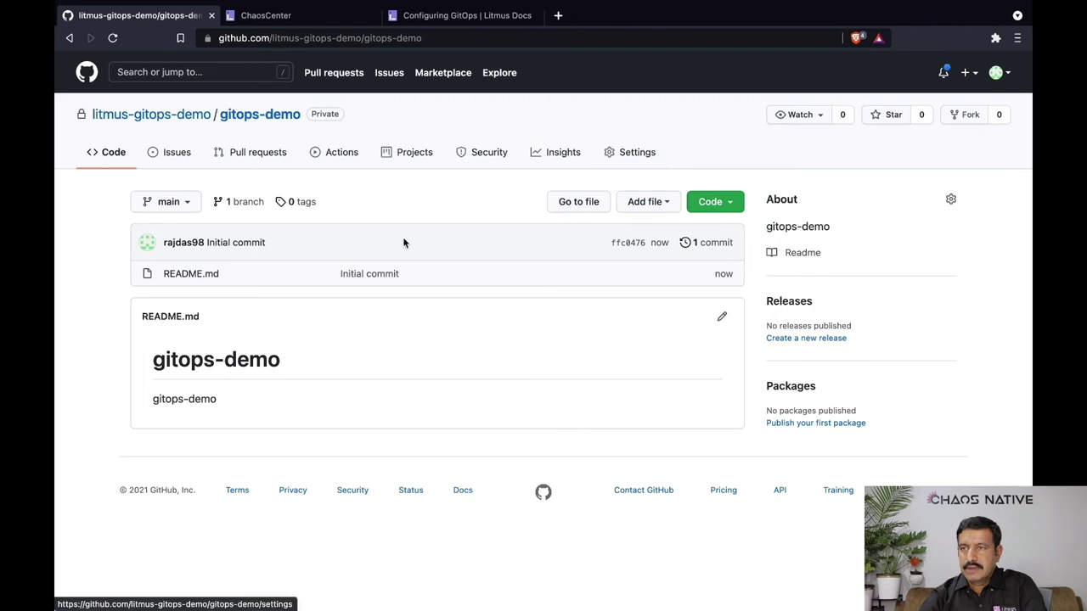
Step: Start a new deploy key in the gitops-demo repository's settings and paste the SSH public key into its Key field
click(617, 156)
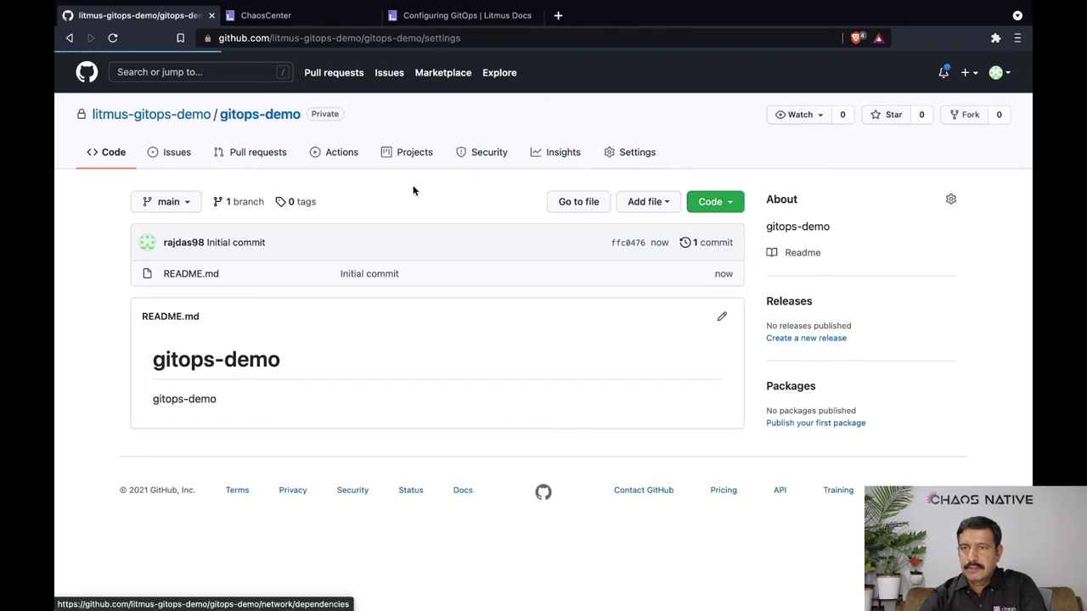
scroll(175, 393, down, 1)
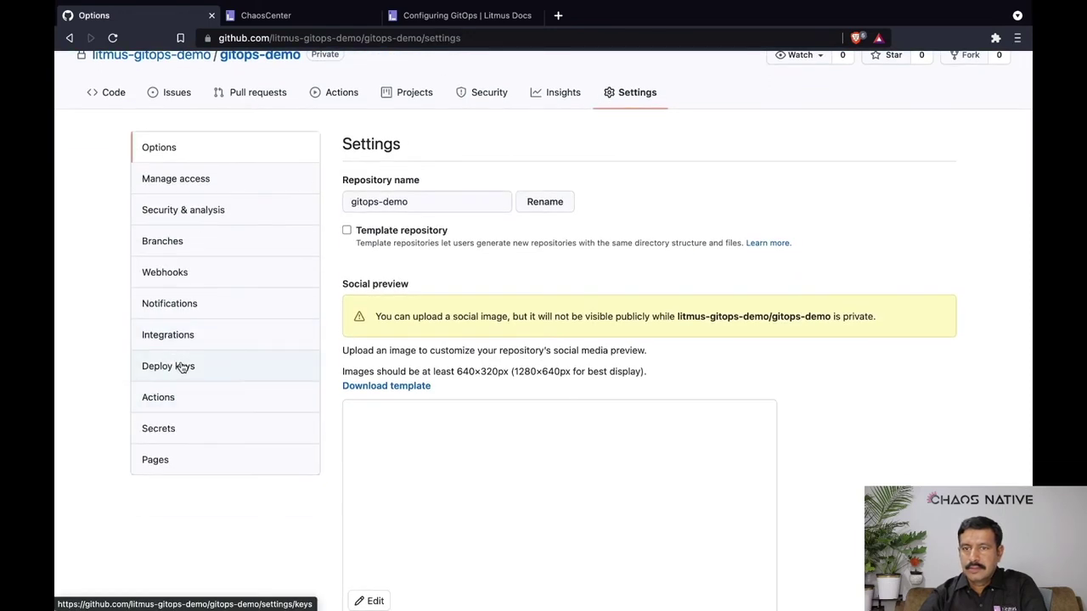
click(180, 369)
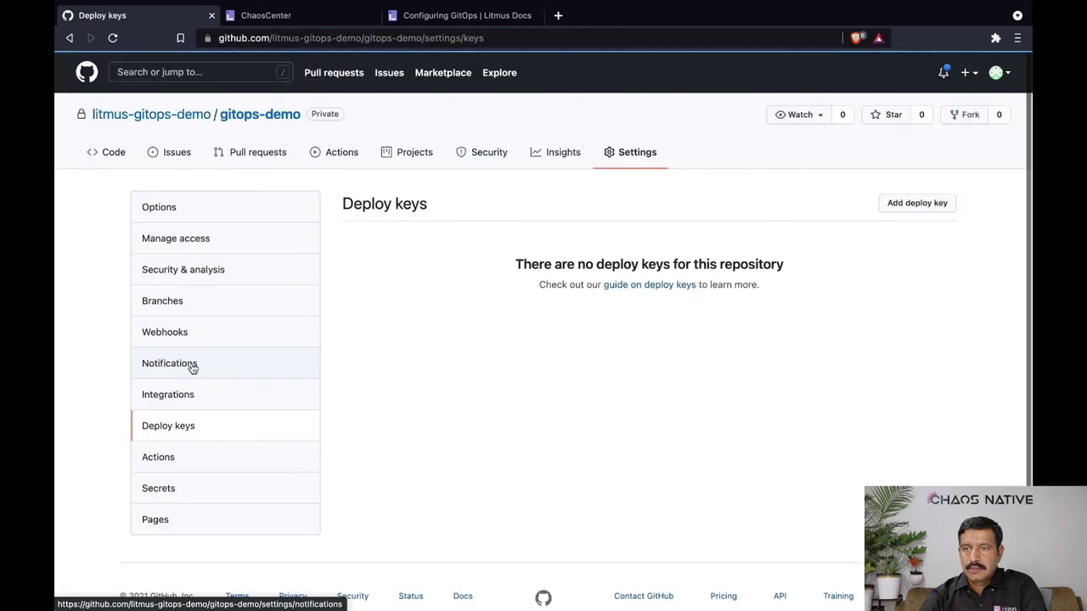
click(898, 208)
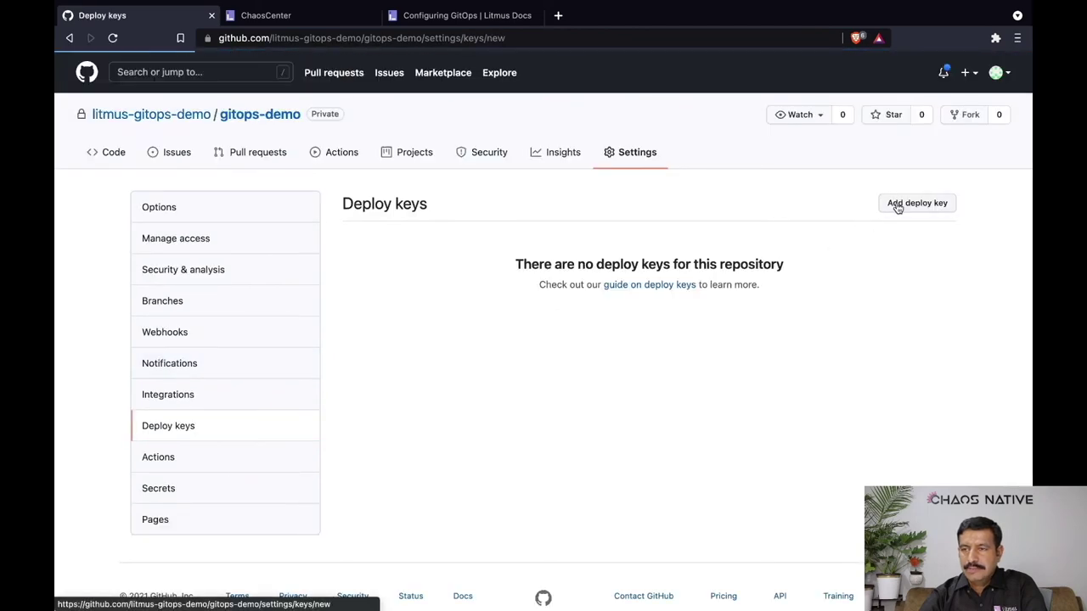
click(596, 318)
key(ctrl+v)
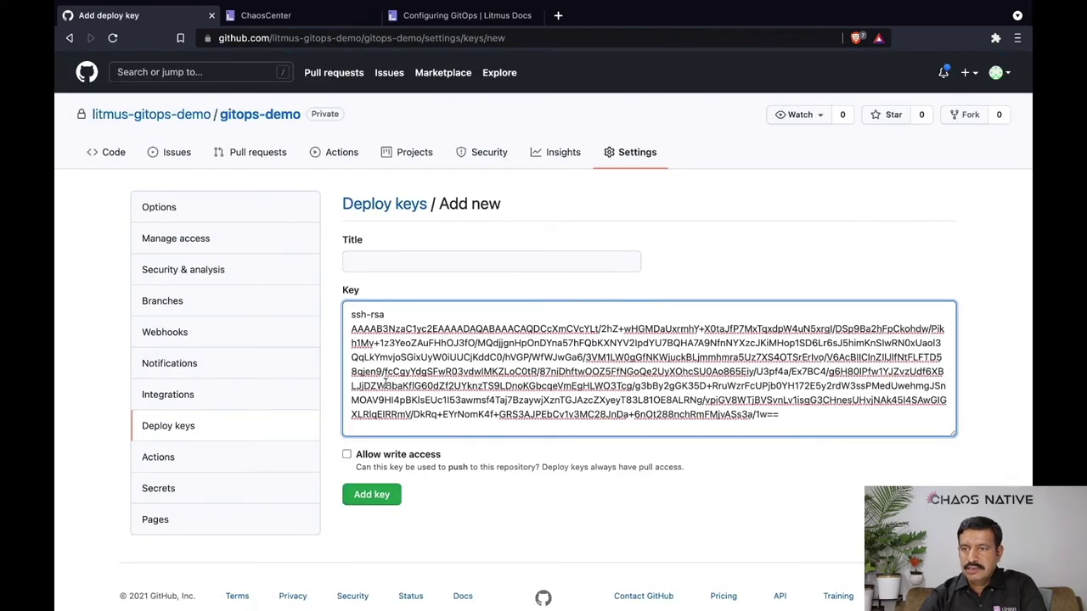
Step: Allow write access for the deploy key, title it gitops-key, and add it to the repository
click(348, 455)
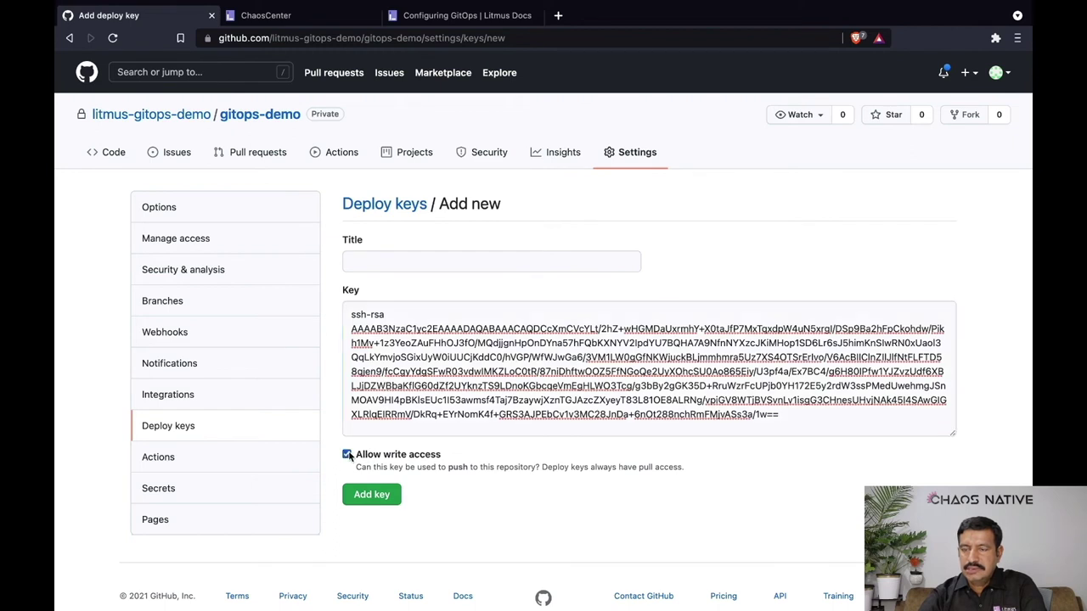
click(471, 265)
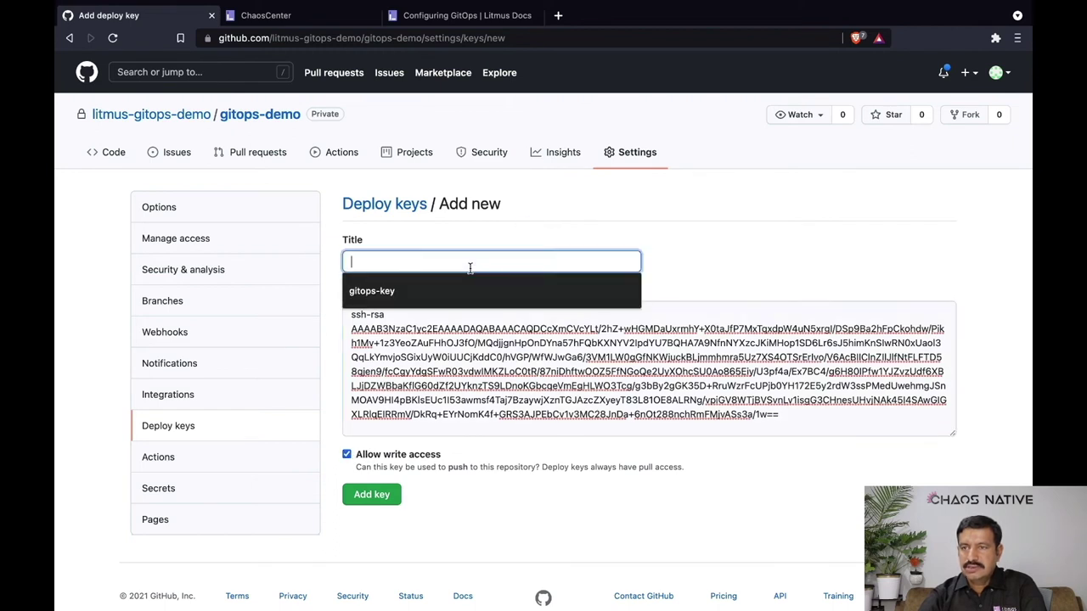
click(445, 291)
click(368, 493)
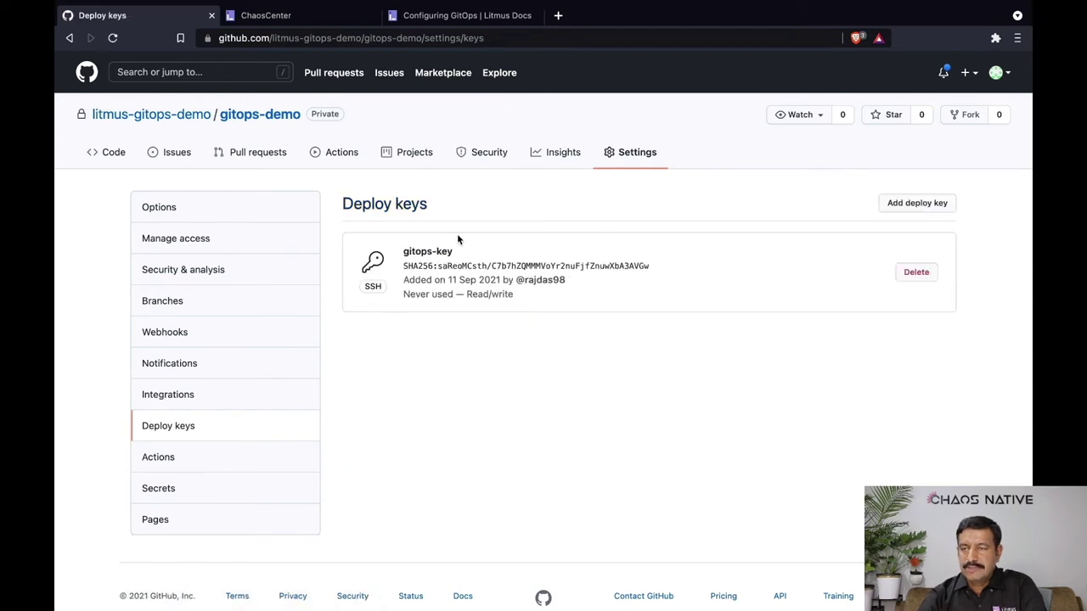
Step: Copy the gitops-demo repository's SSH clone URL from GitHub and paste it as the Git URL in Chaos Center's GitOps settings
key(ctrl+Tab)
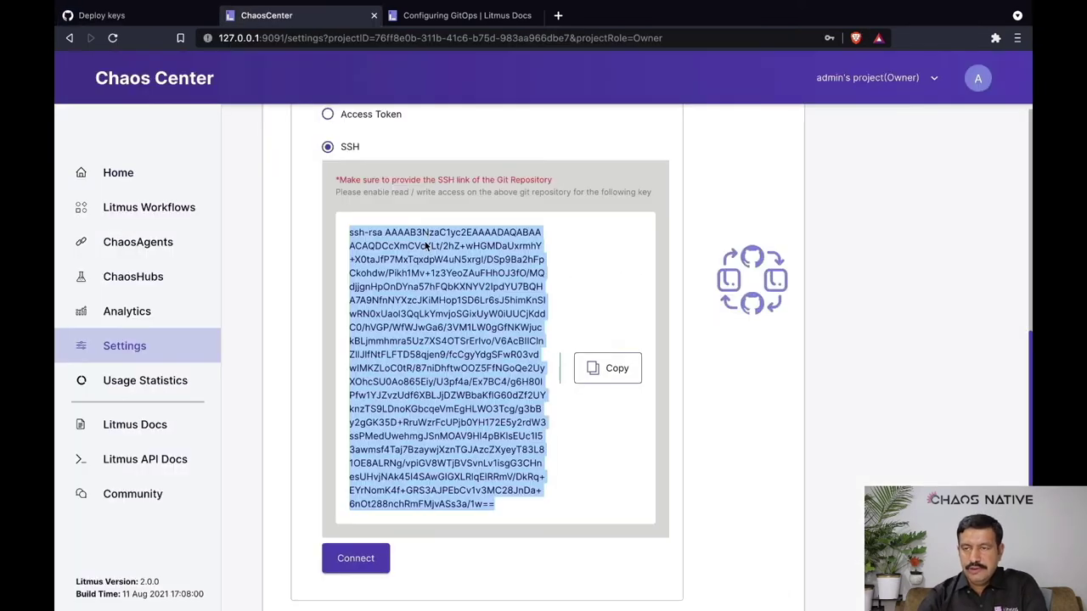
scroll(387, 301, up, 5)
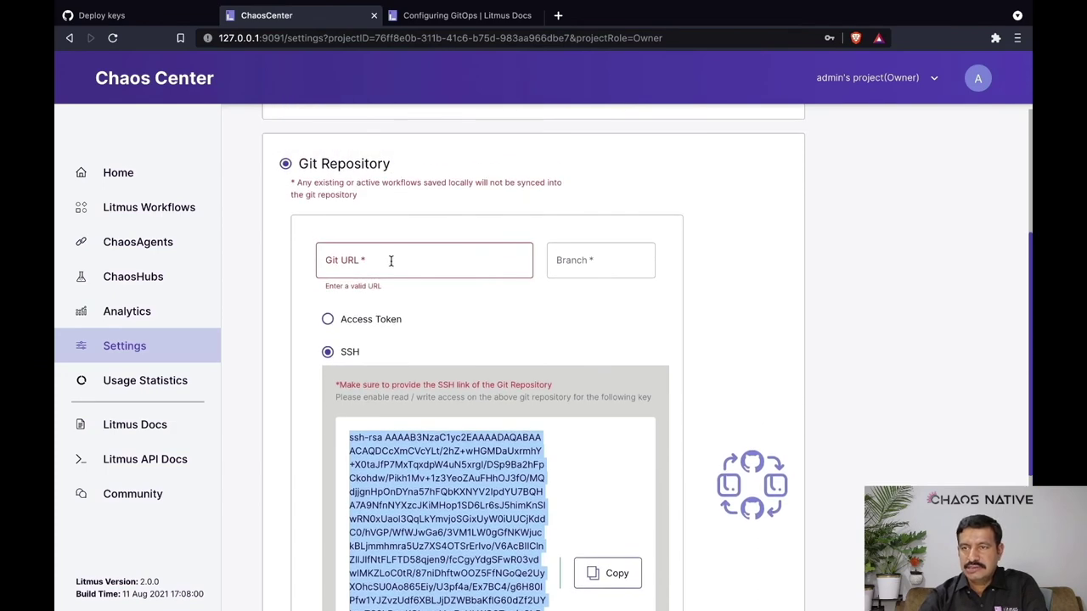
click(390, 261)
key(ctrl+shift+Tab)
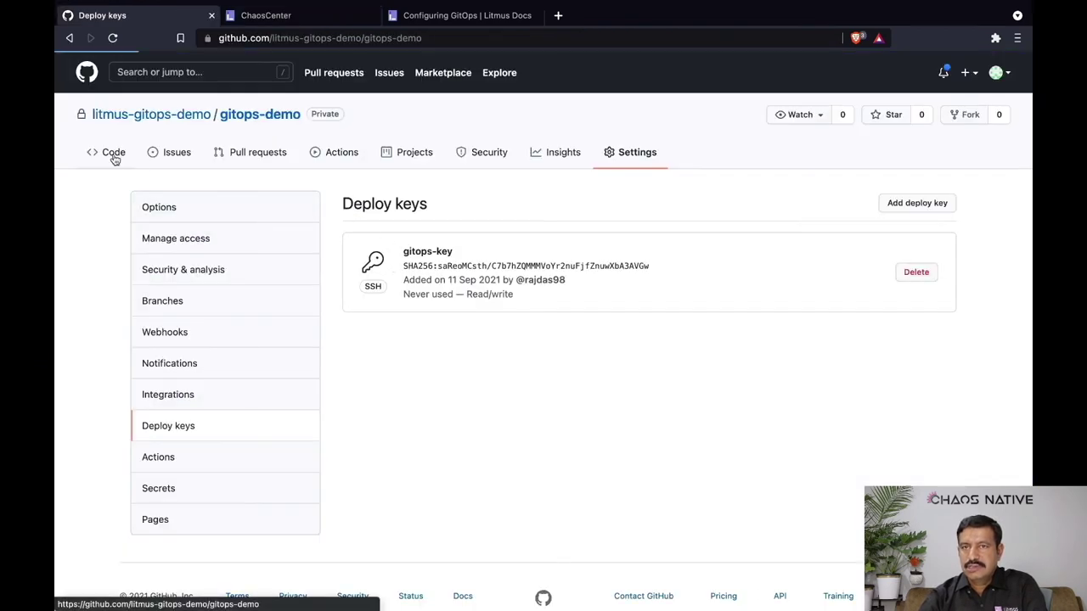
click(114, 154)
click(705, 202)
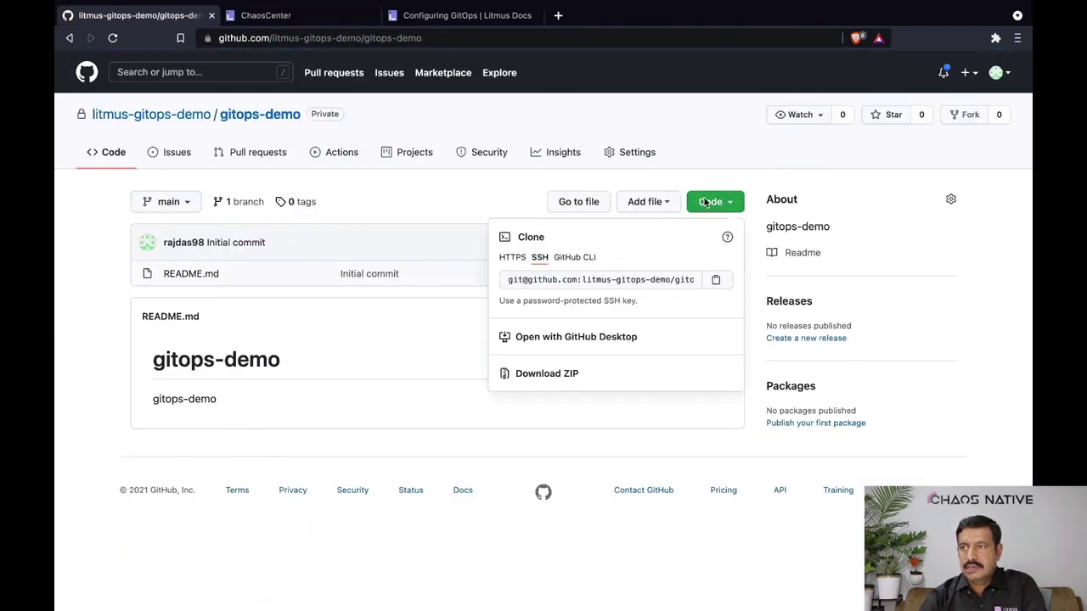
click(716, 279)
key(ctrl+Tab)
key(ctrl+v)
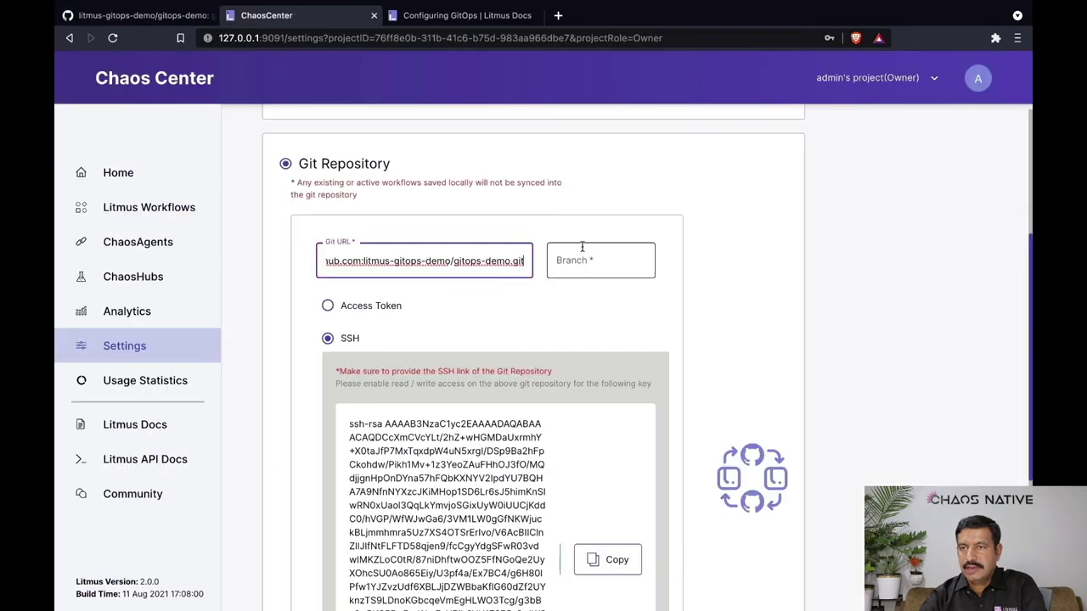
Step: Set the branch to main, connect the Git repository over SSH, and return to the GitOps settings
click(594, 254)
text(main)
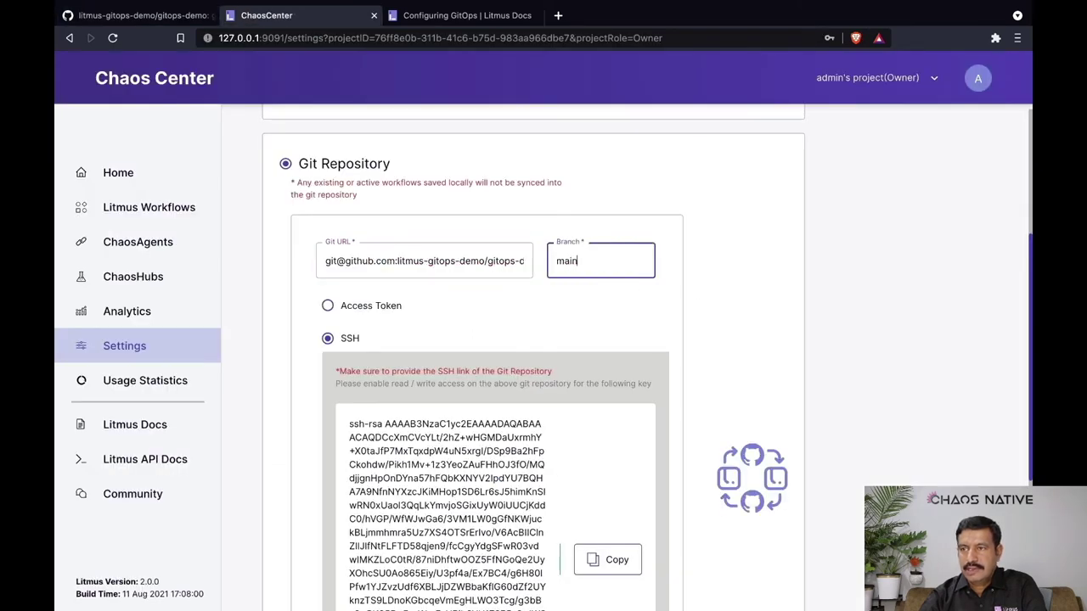
scroll(335, 340, down, 5)
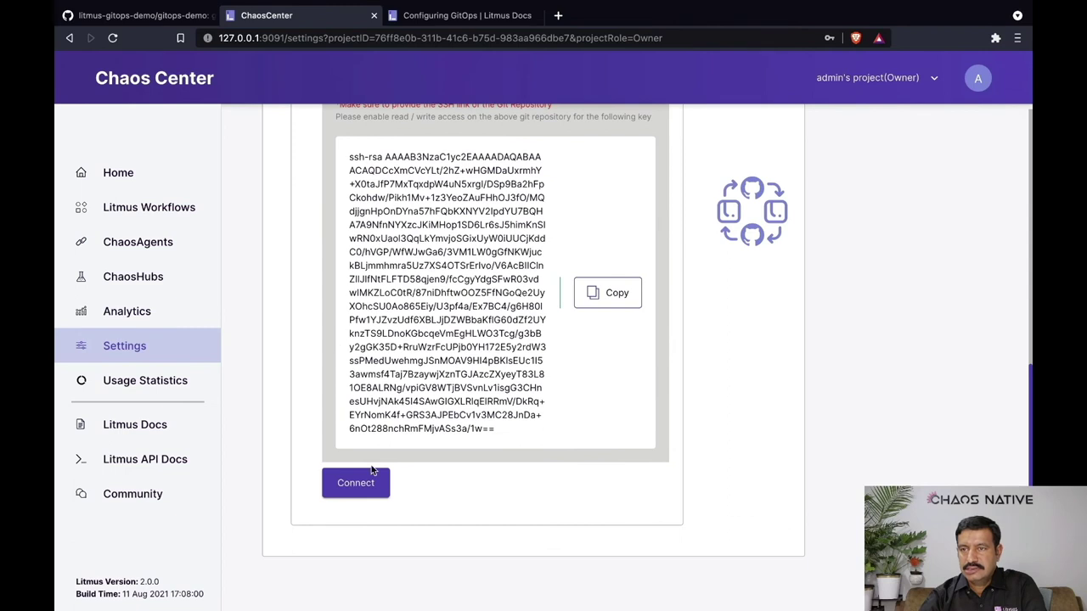
click(361, 481)
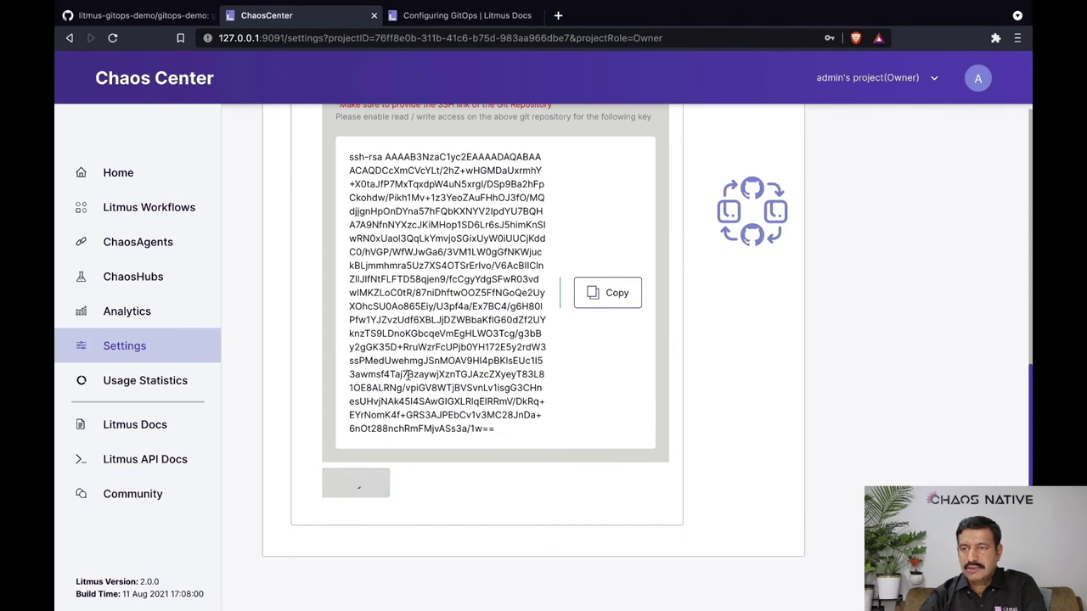
scroll(408, 374, up, 1)
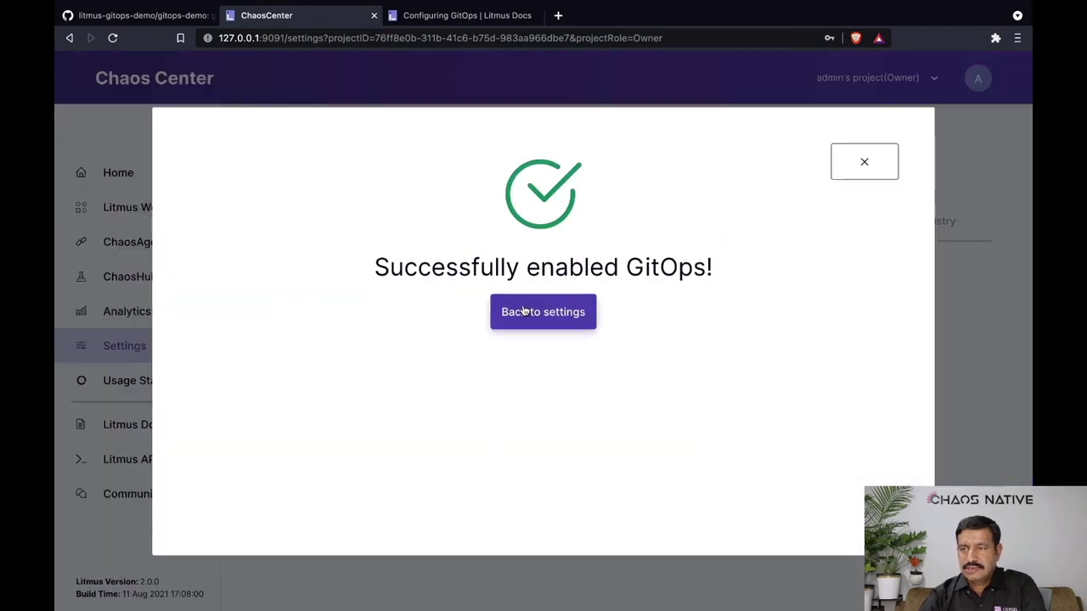
click(521, 319)
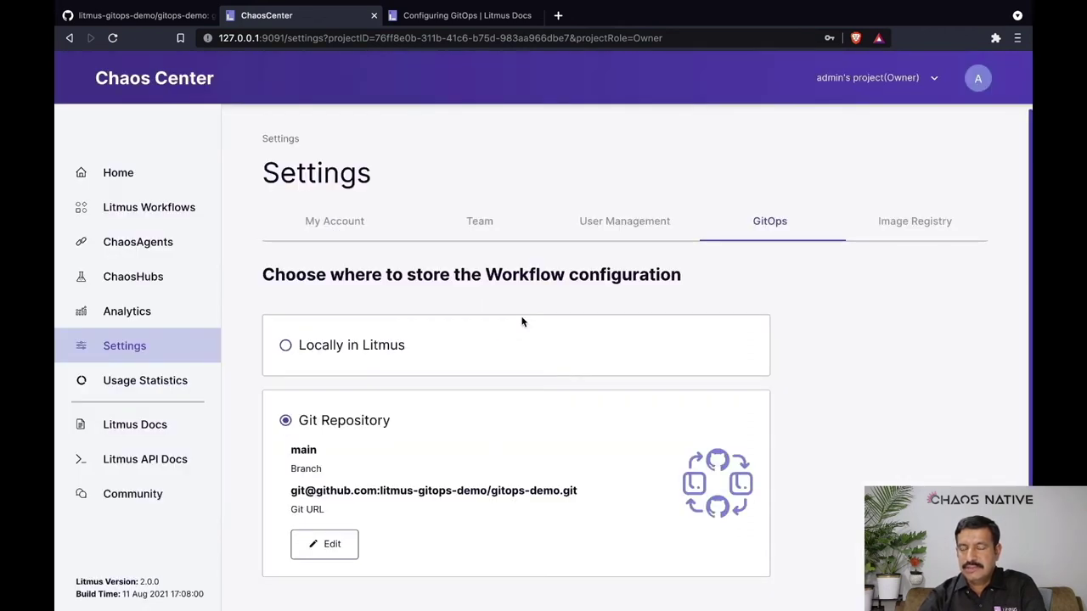
Step: Reload the gitops-demo repository on GitHub and inspect the synced litmus project folder and its .info file
key(ctrl+shift+Tab)
click(298, 316)
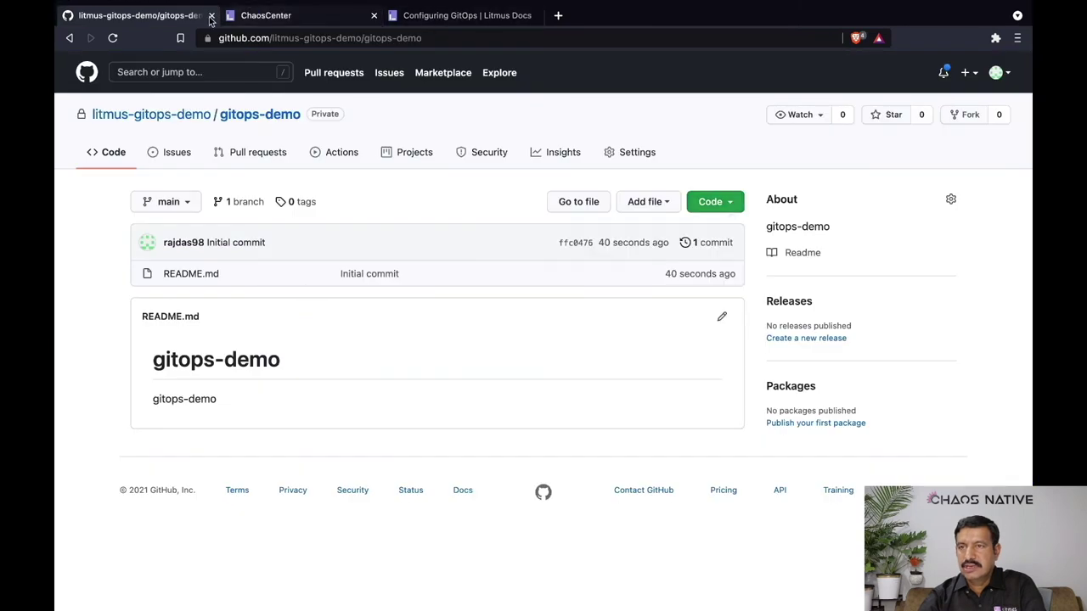
key(ctrl+r)
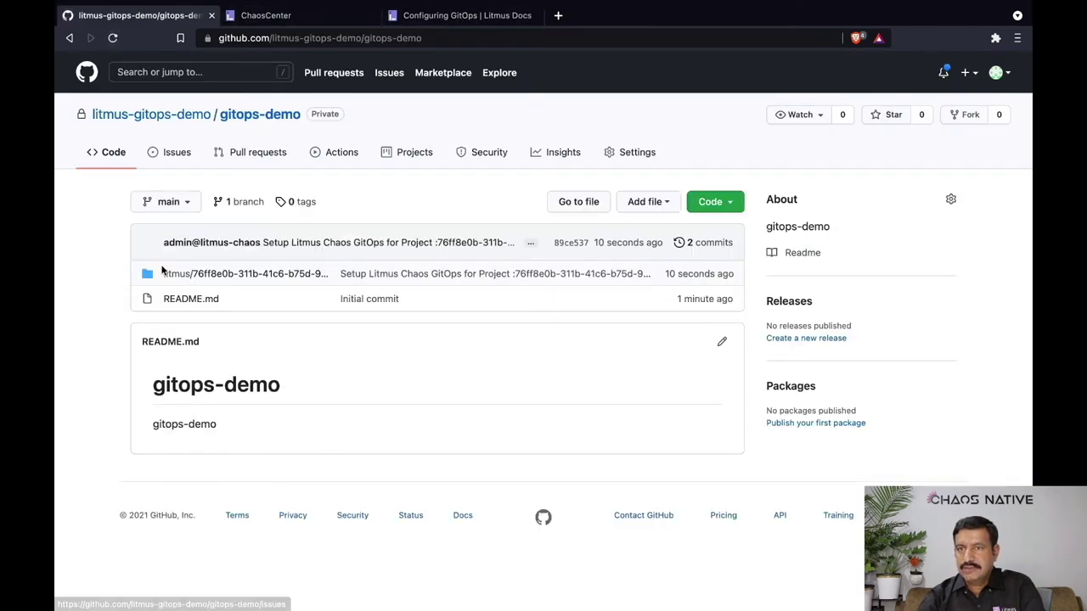
click(173, 274)
click(175, 300)
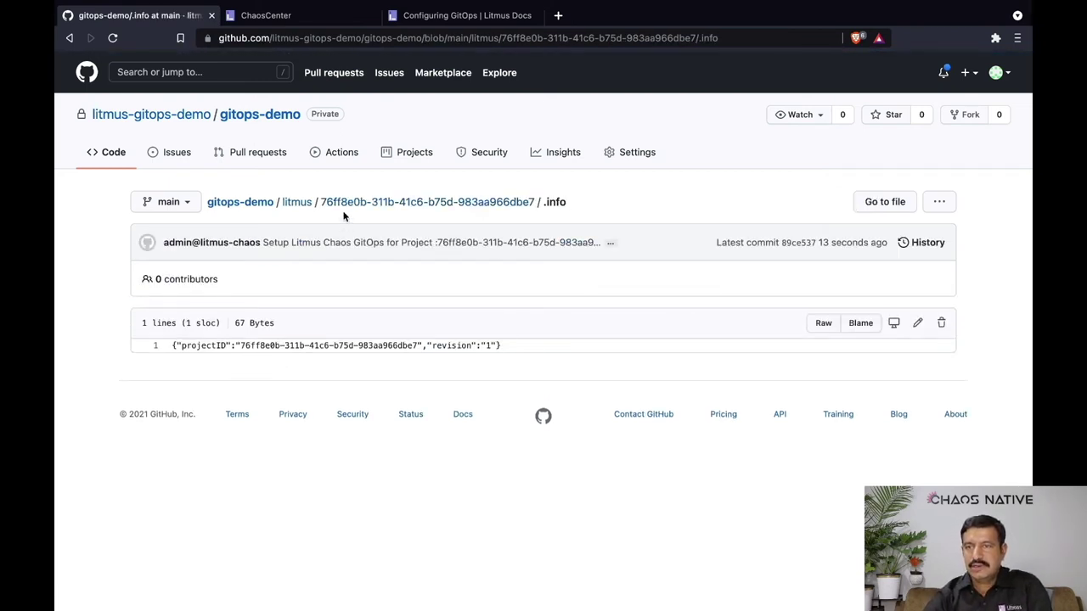
click(299, 202)
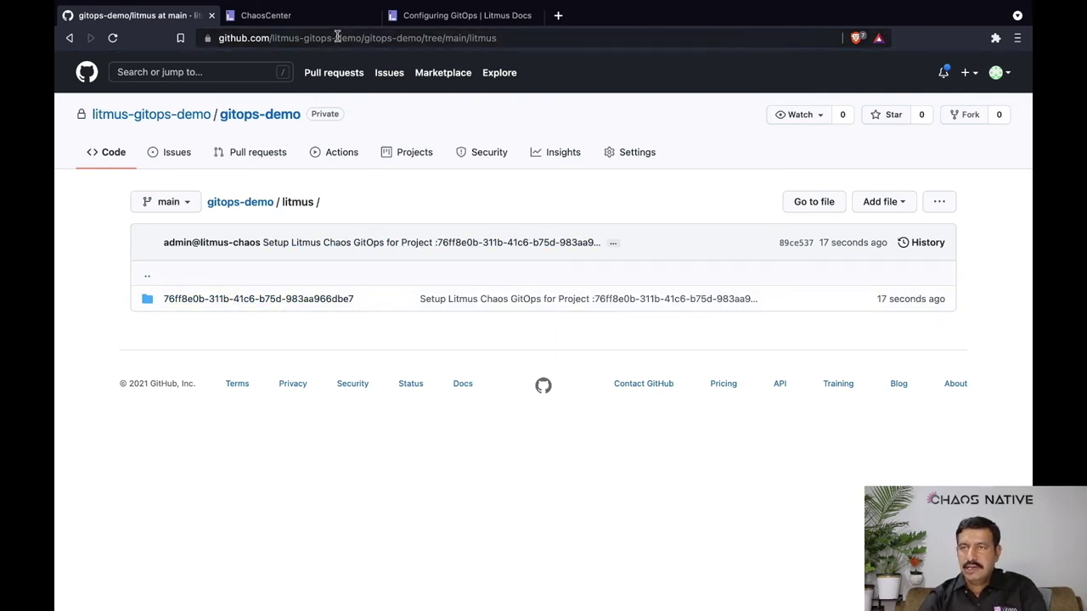
Step: Return to Chaos Center and start scheduling a new Litmus workflow with Agent-1 as the target agent
click(297, 55)
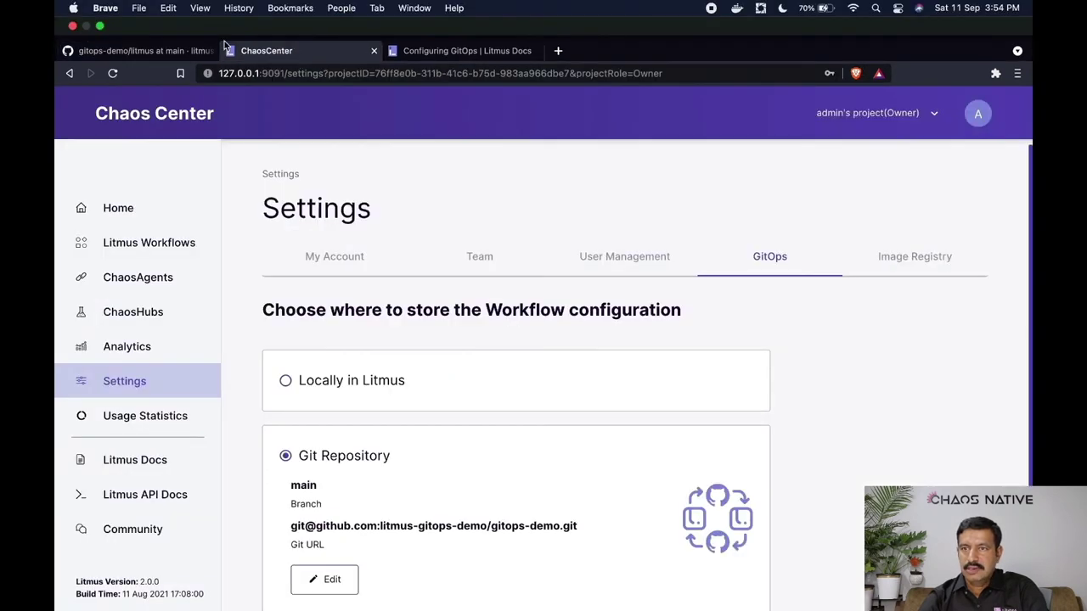
click(99, 26)
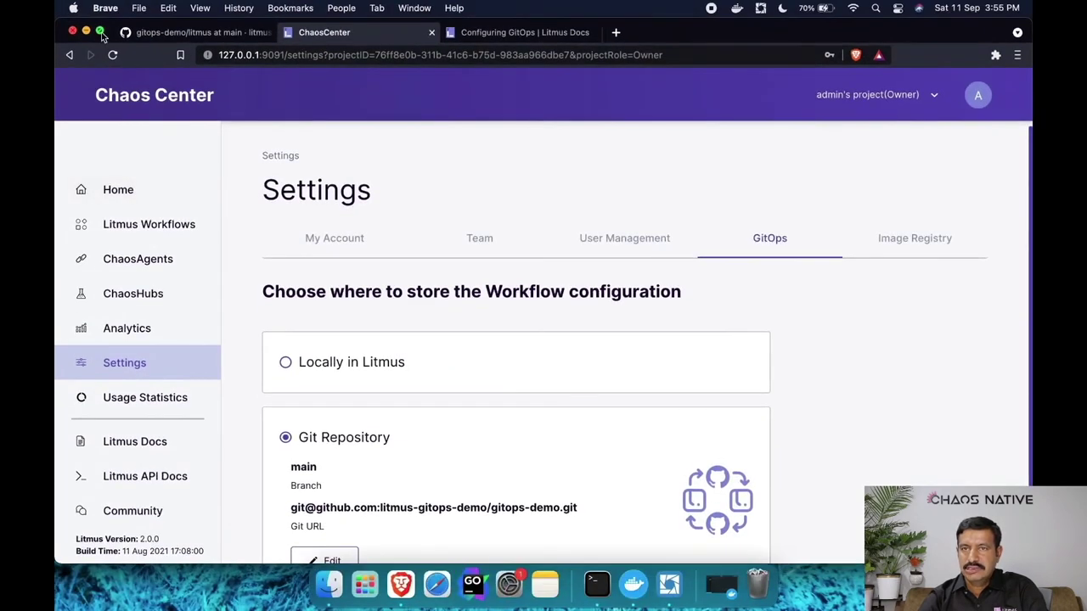
click(193, 215)
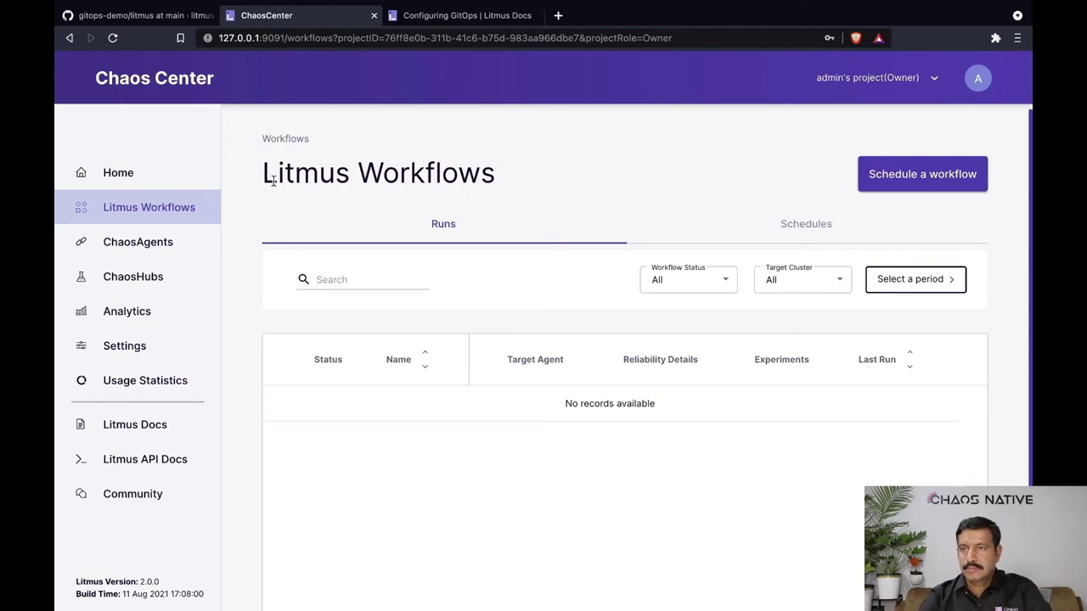
drag(299, 170, 424, 170)
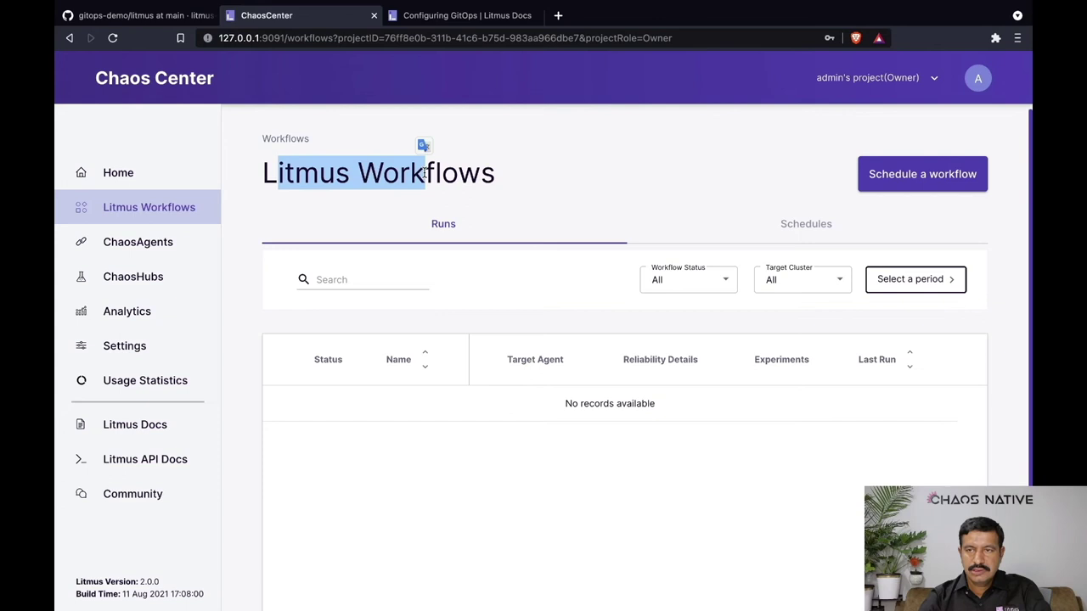
click(877, 168)
scroll(681, 289, down, 1)
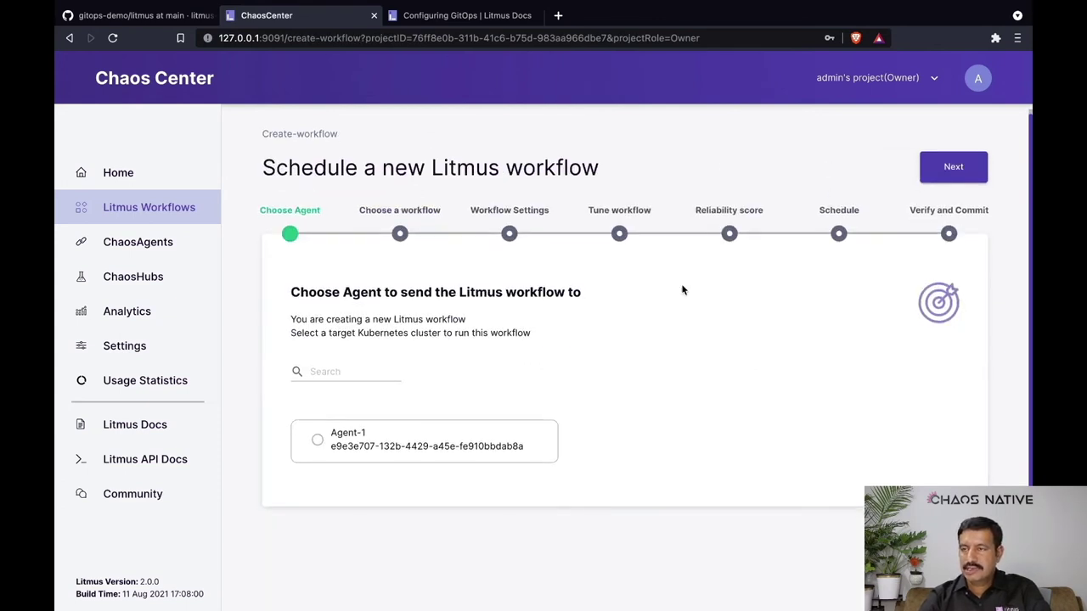
click(435, 452)
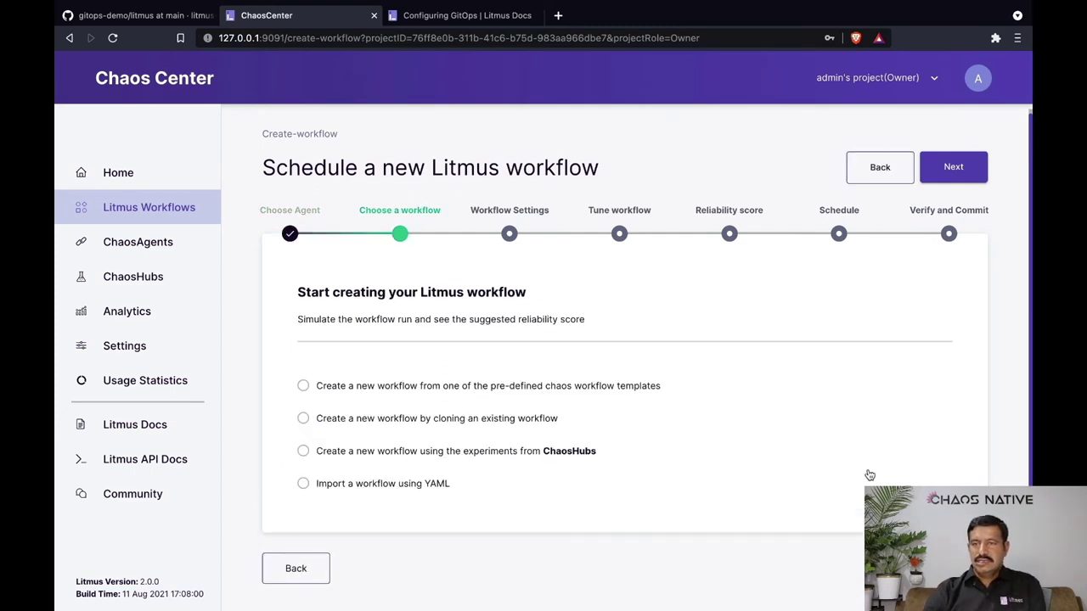
Step: Choose to create the workflow using experiments from Litmus ChaosHub and proceed to the workflow settings
scroll(870, 475, down, 1)
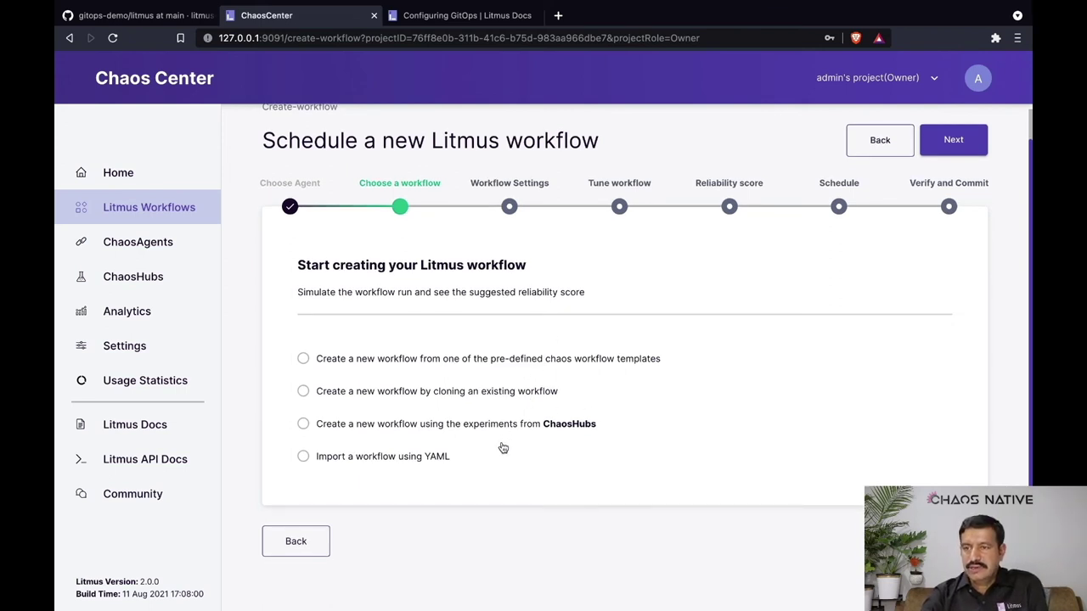
click(417, 425)
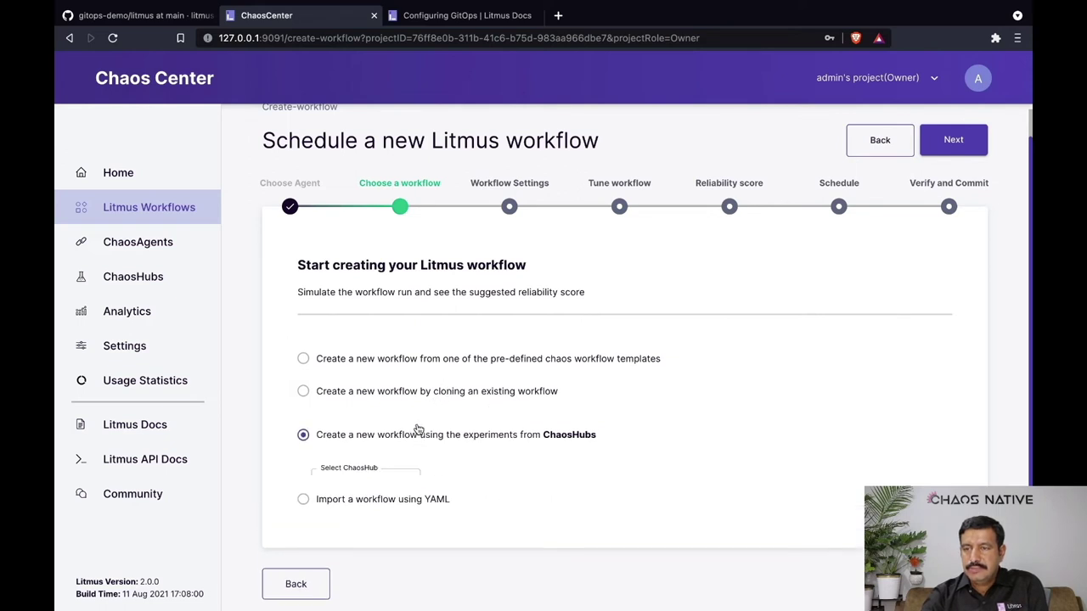
scroll(417, 429, down, 2)
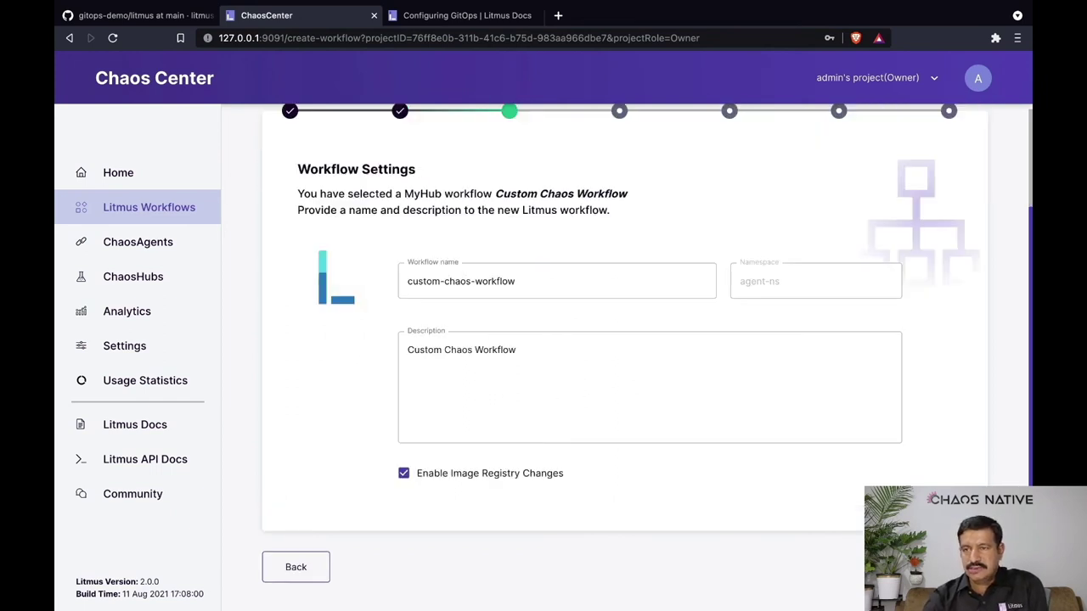
Step: Name the workflow nginx-pod-delete, reuse that name as its description, and continue to workflow tuning
triple_click(604, 279)
text(n)
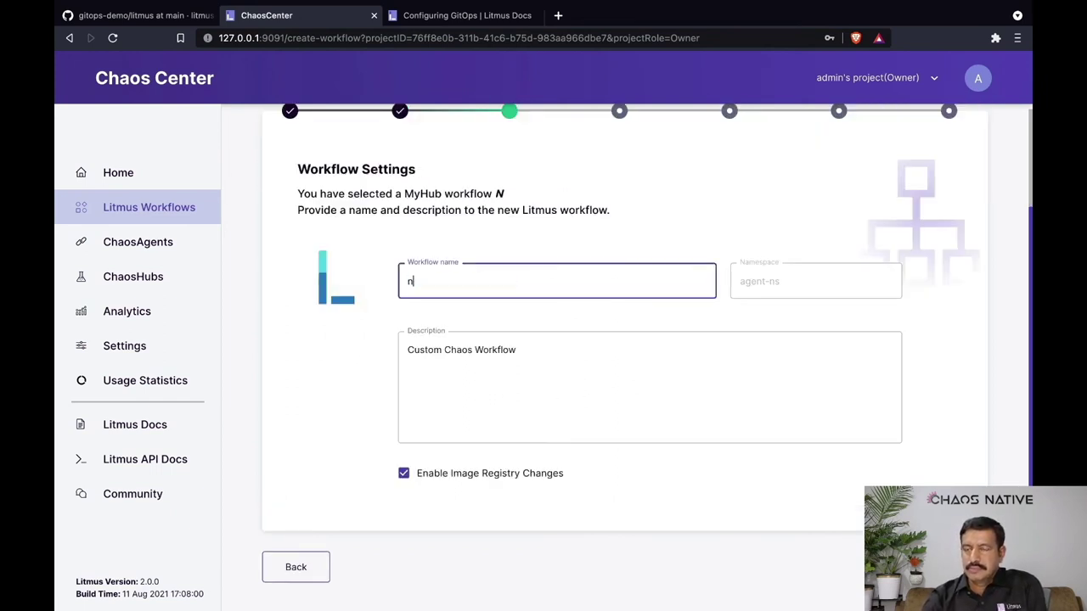
text(ginx-pod-delete)
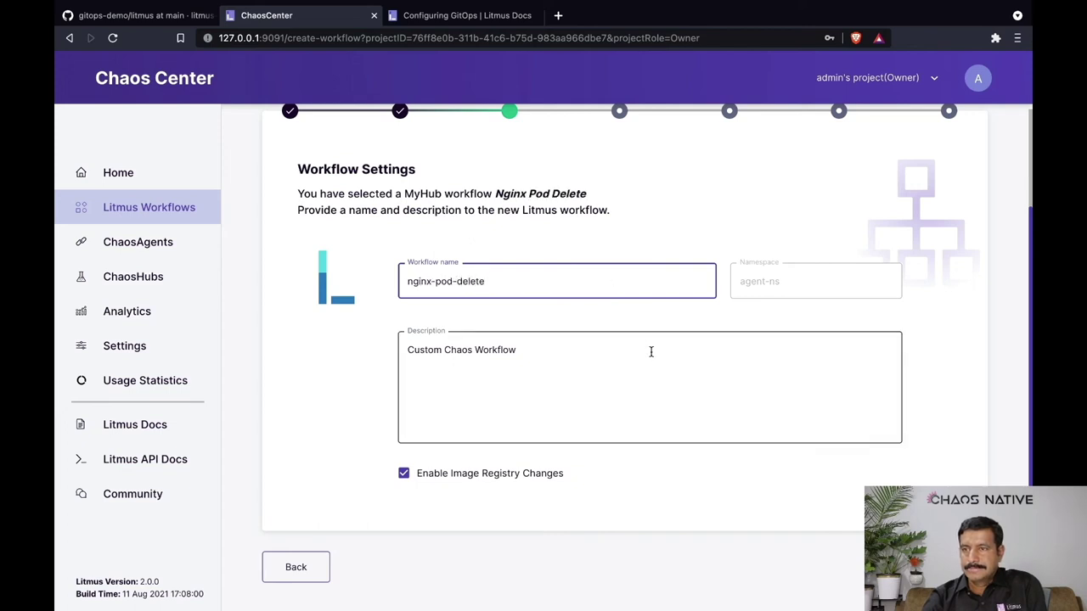
key(ctrl+a)
key(ctrl+c)
click(648, 351)
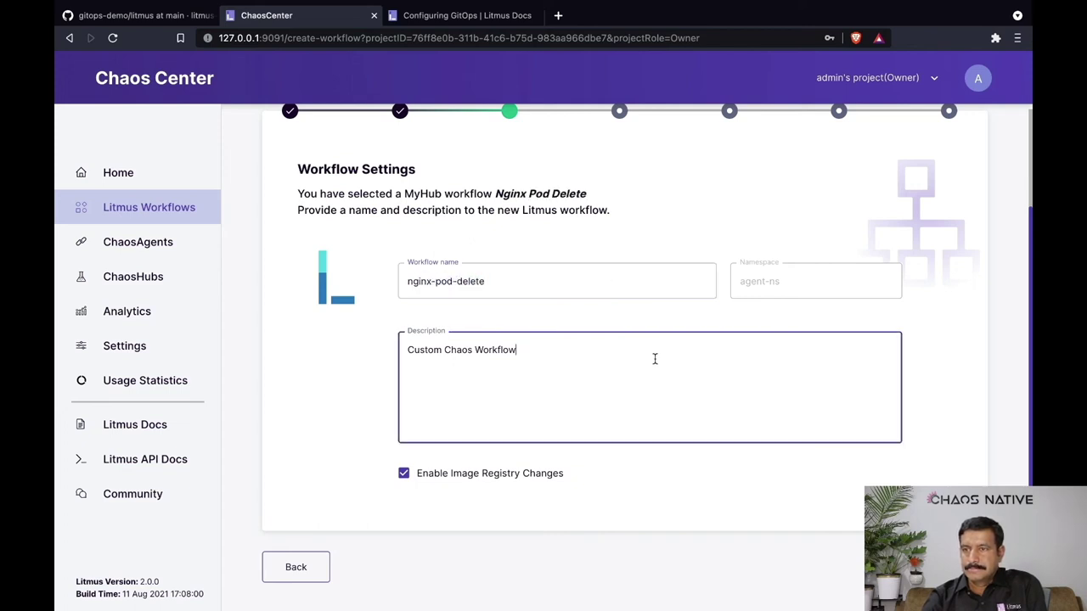
key(ctrl+a)
key(ctrl+v)
click(934, 567)
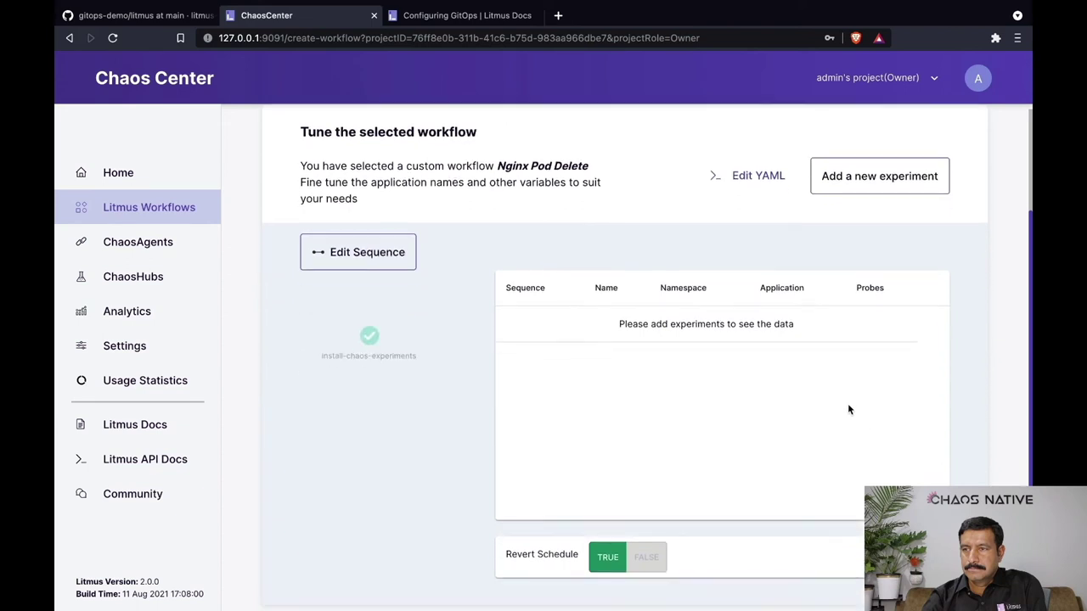
Step: Search the available experiments for pod and add generic/pod-delete to the workflow
scroll(848, 403, down, 2)
drag(474, 397, 382, 305)
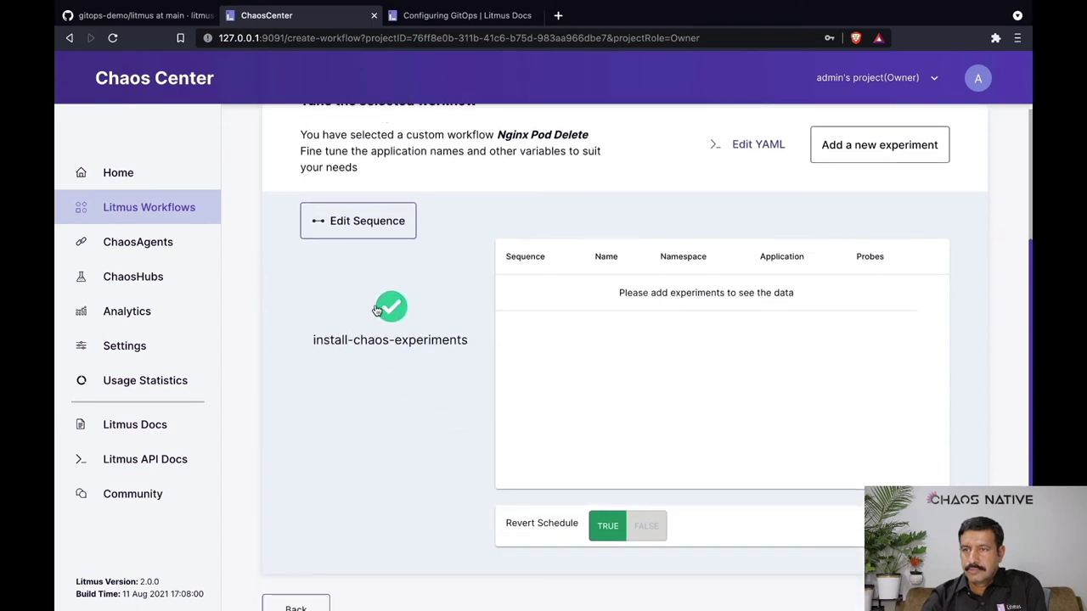
click(858, 148)
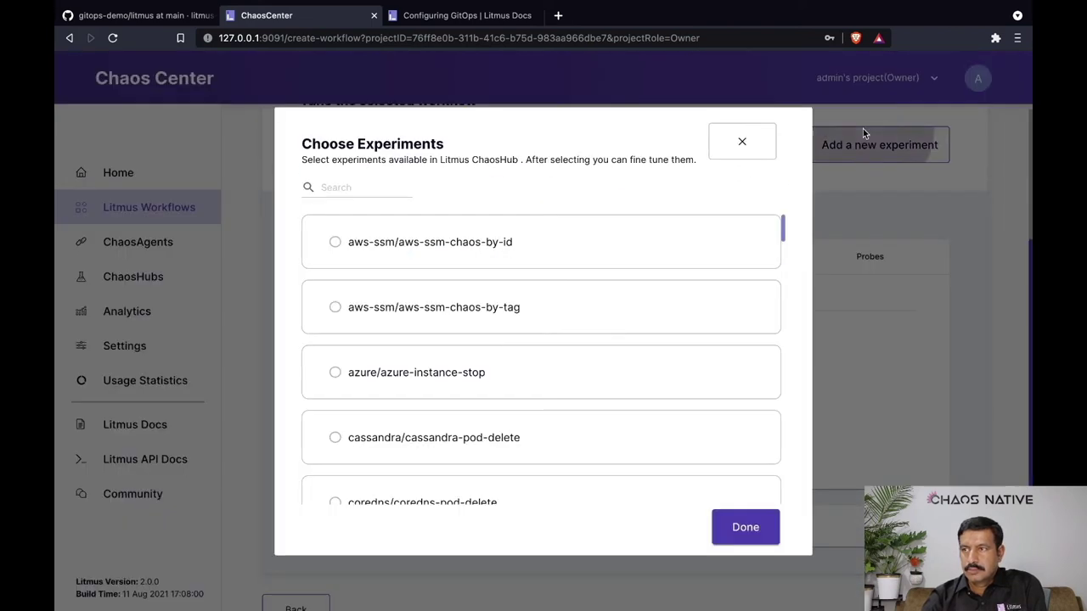
scroll(414, 383, down, 3)
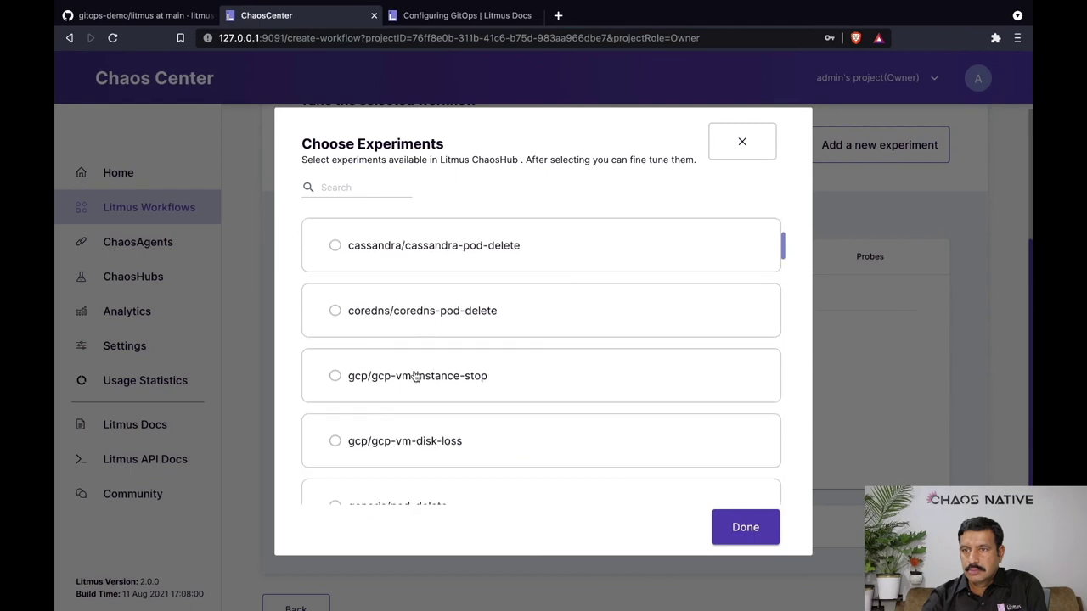
click(400, 188)
text(p)
click(397, 208)
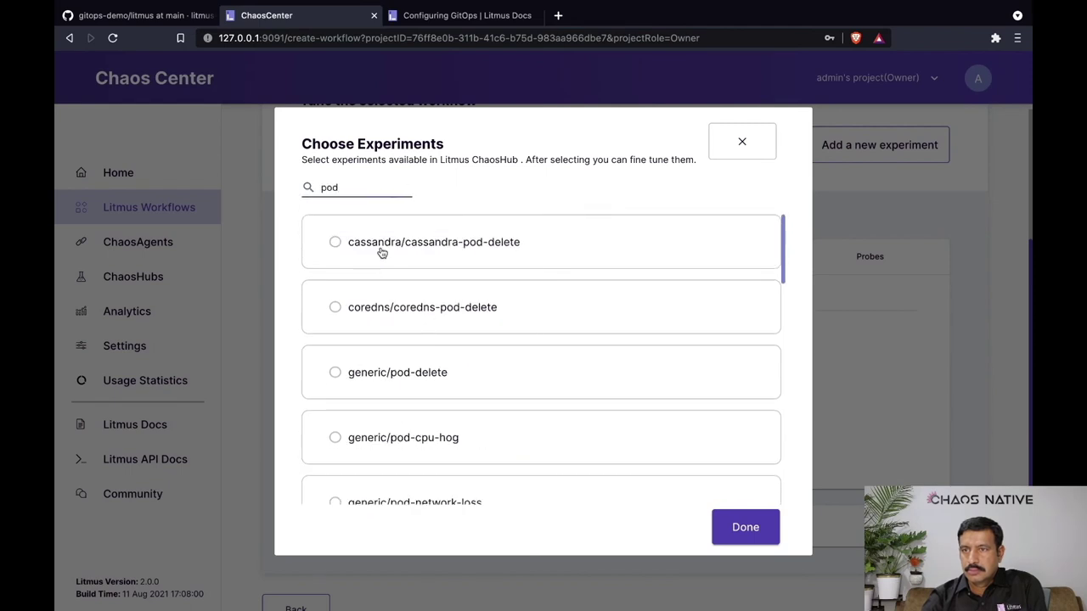
click(378, 357)
click(739, 527)
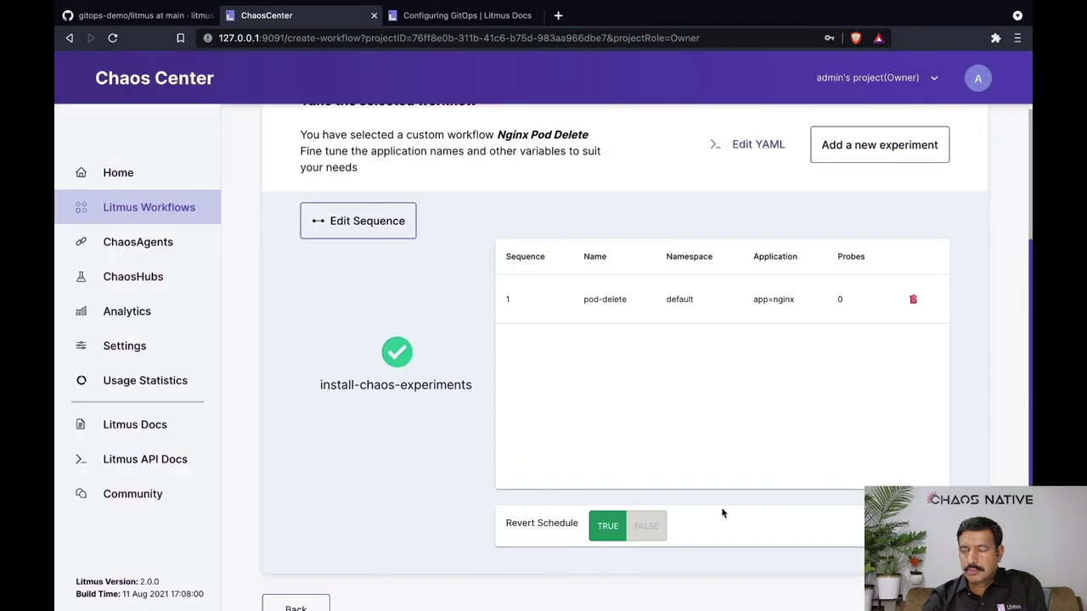
Step: Open the pod-delete experiment's configuration and set its target application namespace to agent-ns
double_click(678, 301)
scroll(595, 436, down, 2)
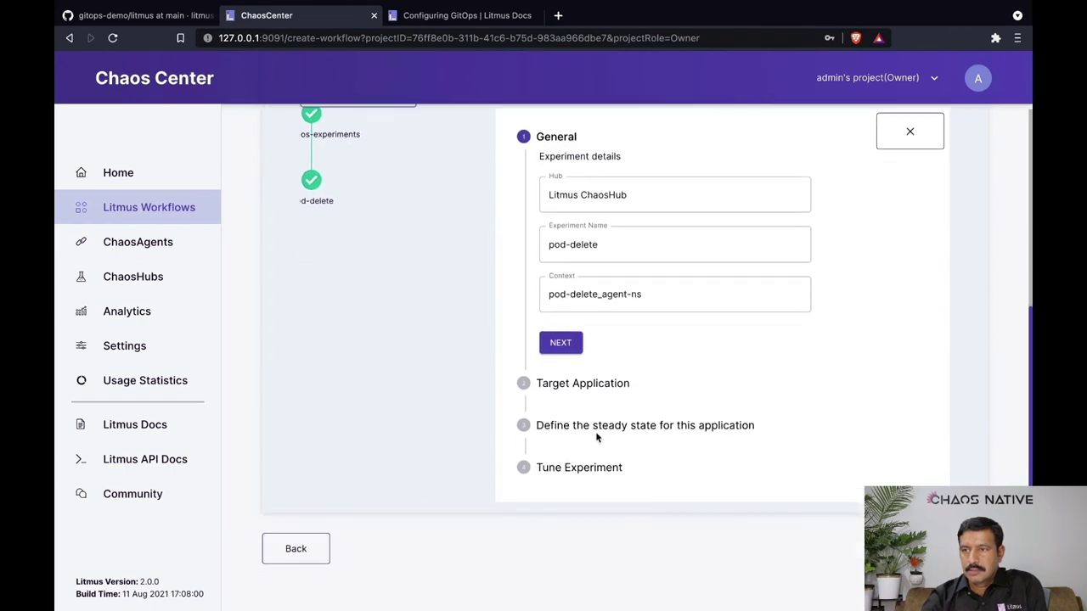
click(562, 342)
click(616, 364)
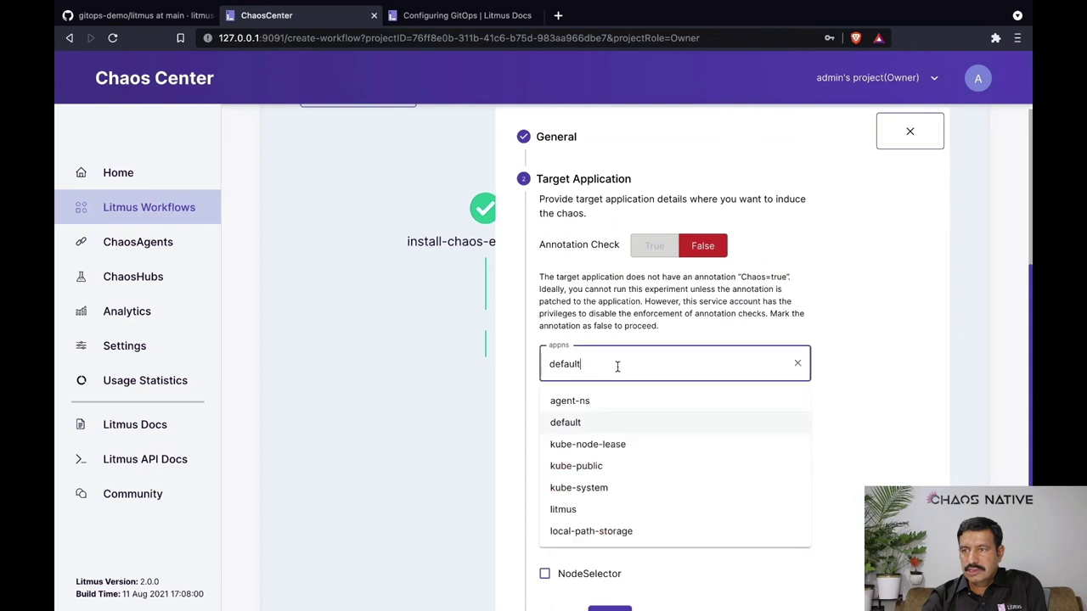
click(594, 401)
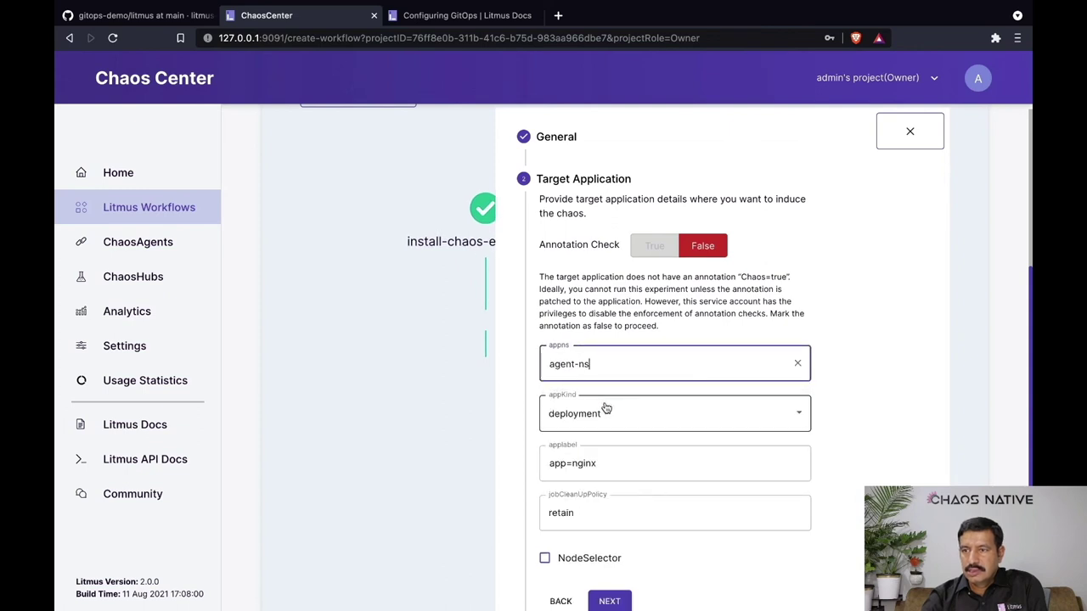
Step: Continue through target application and steady state without adding probes, then set TOTAL_CHAOS_DURATION to 20 and finish the pod-delete configuration
scroll(606, 410, down, 3)
click(606, 410)
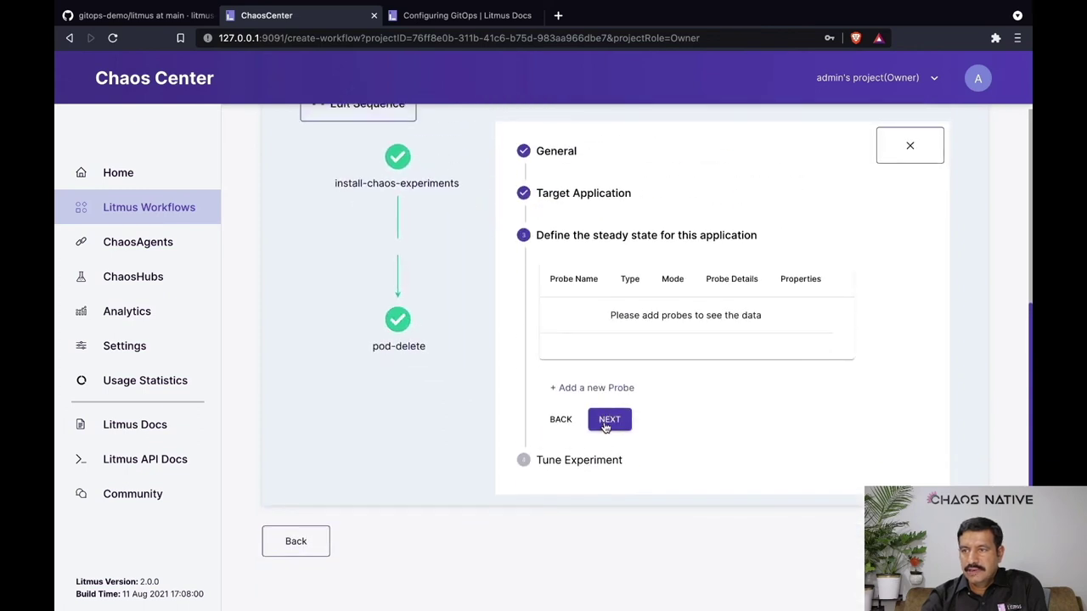
click(606, 417)
scroll(604, 425, down, 3)
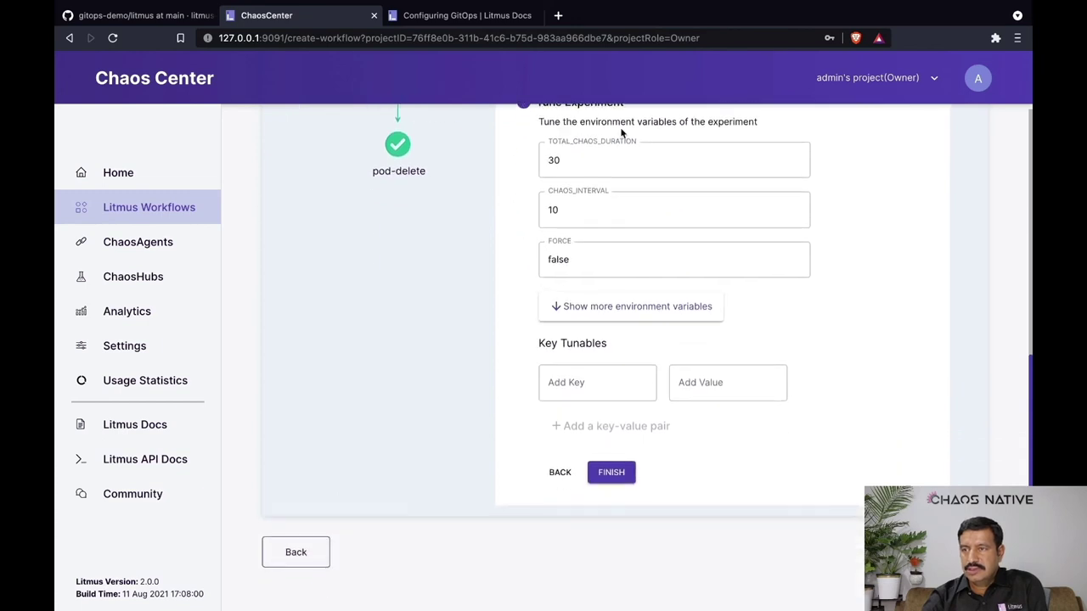
click(599, 169)
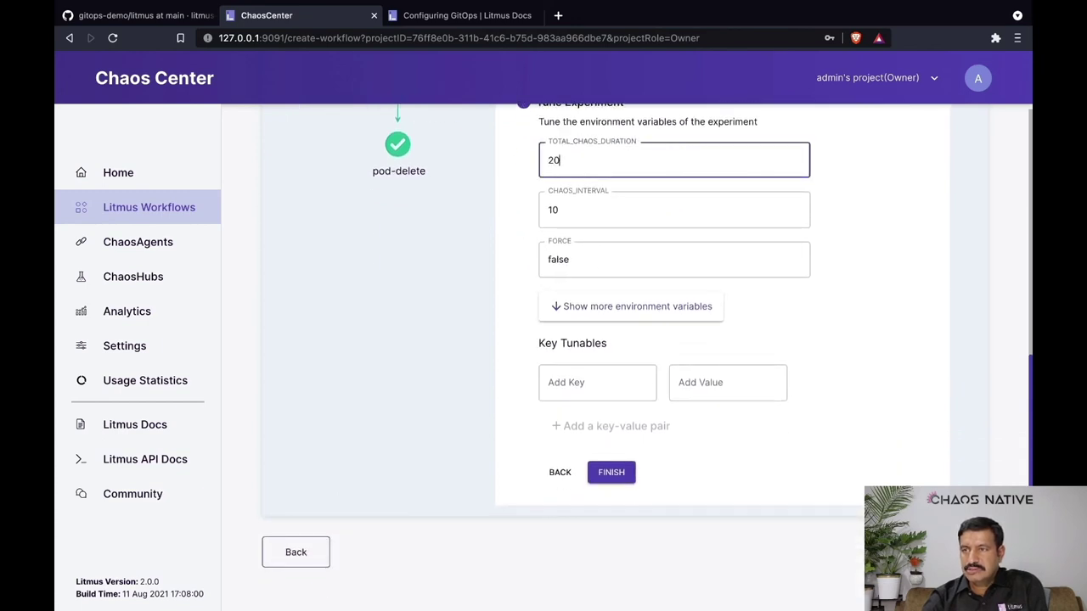
click(611, 472)
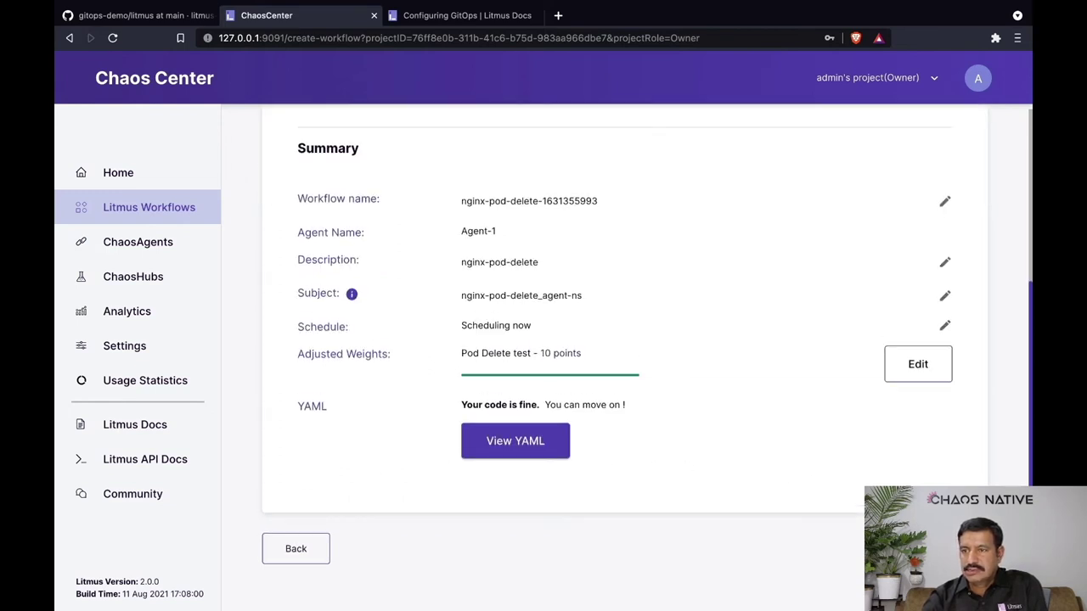
Step: Schedule the nginx-pod-delete workflow to run now and open the dashboard of its run
scroll(920, 425, up, 5)
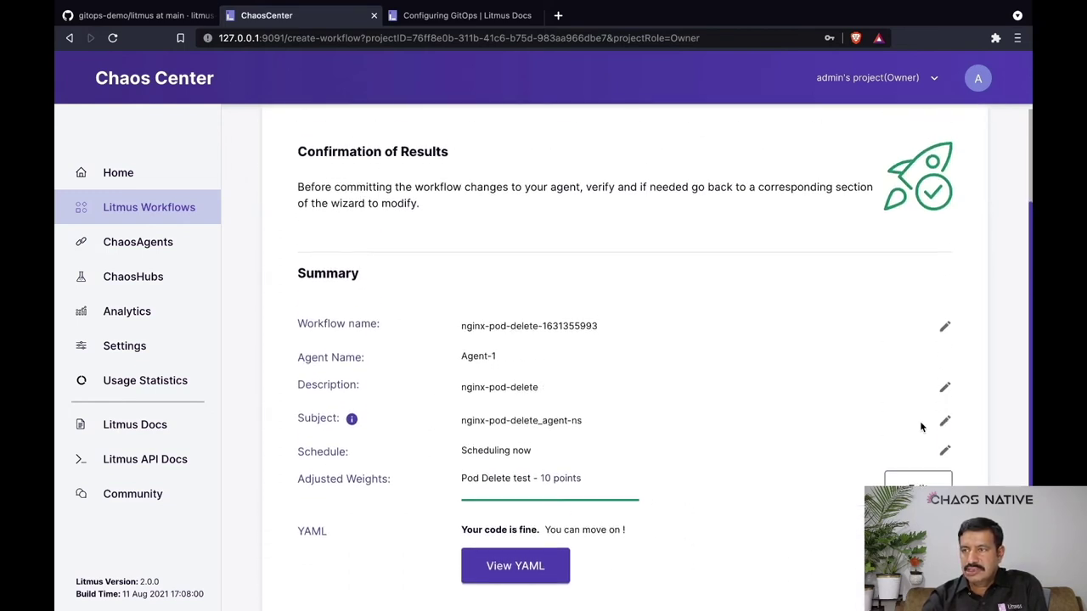
scroll(921, 426, down, 3)
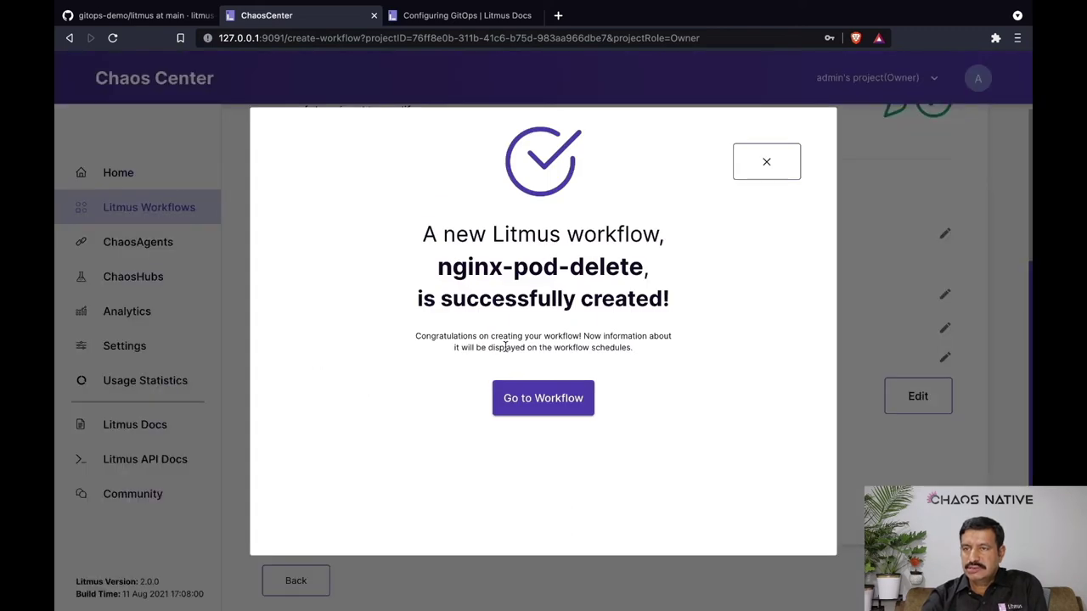
click(511, 393)
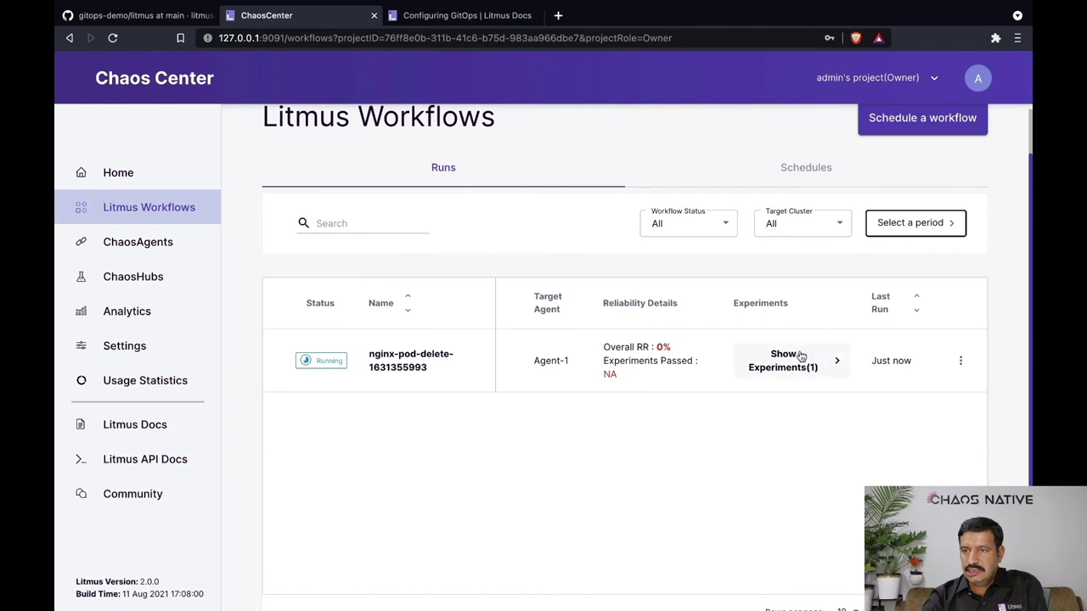
click(961, 360)
click(954, 361)
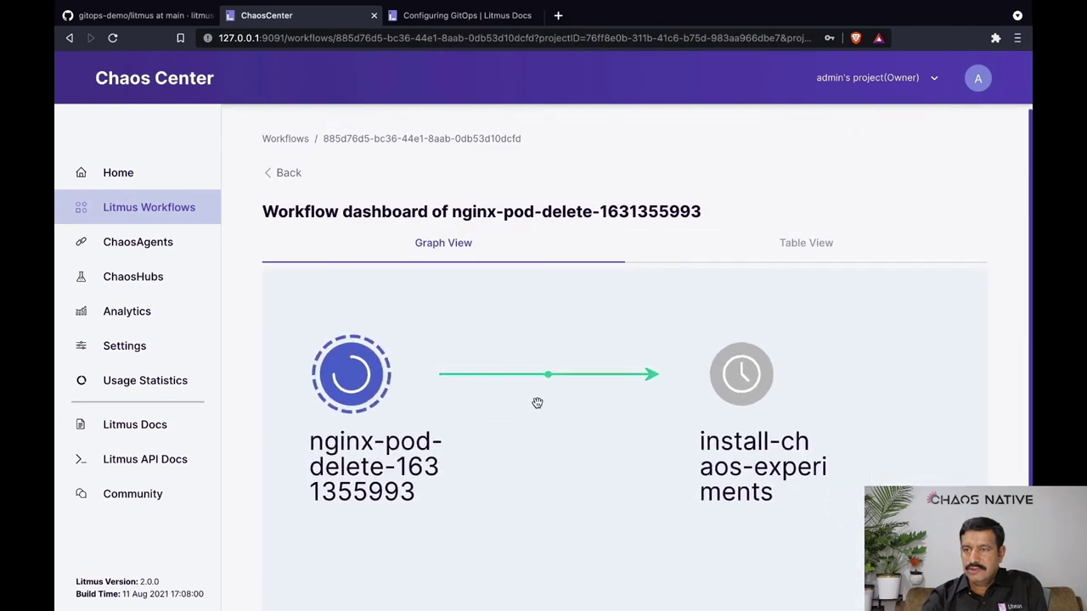
Step: Switch to GitHub, refresh the litmus folder of gitops-demo, and open nginx-pod-delete-1631355993.yaml in the project folder
key(ctrl+shift+Tab)
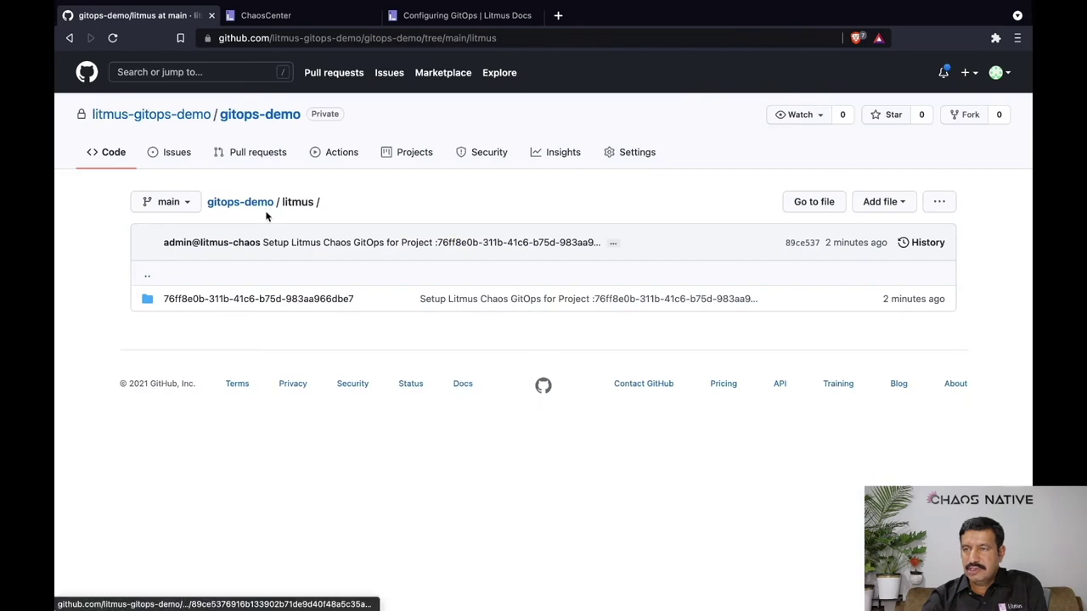
click(113, 38)
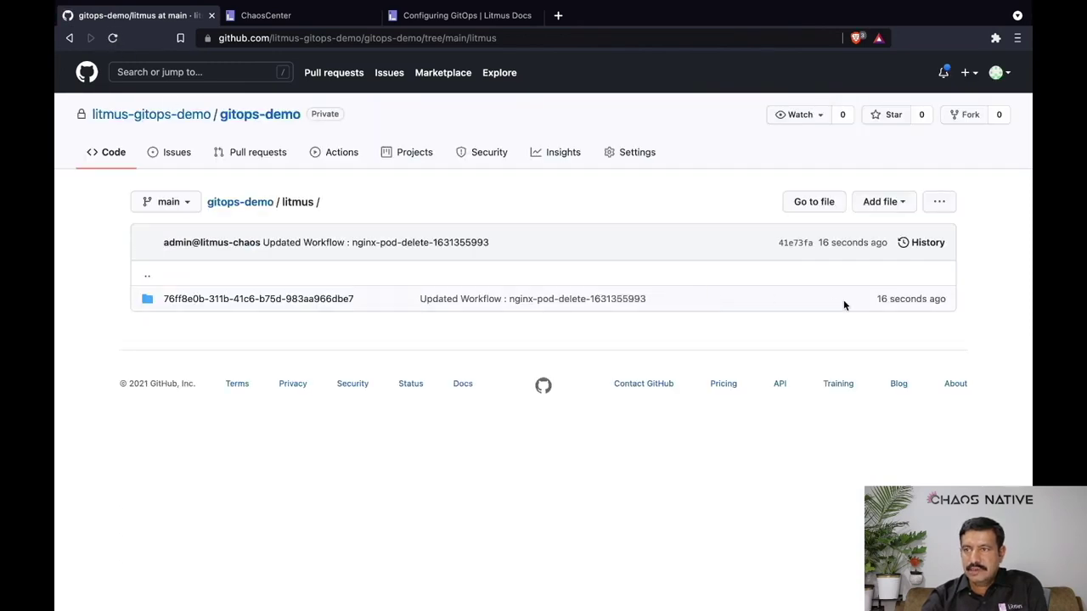
triple_click(883, 299)
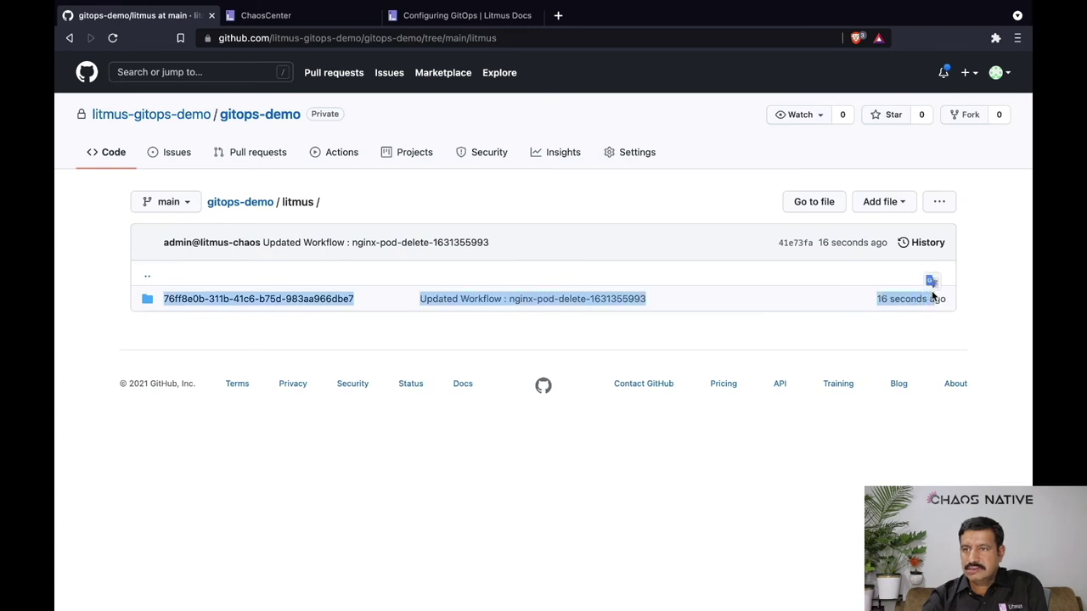
click(297, 297)
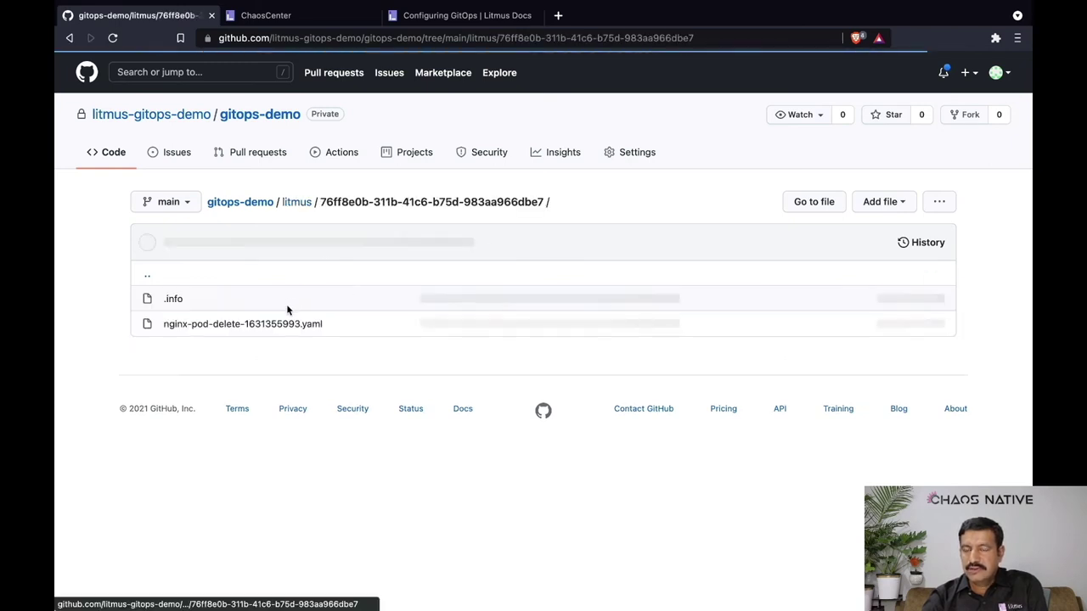
click(190, 329)
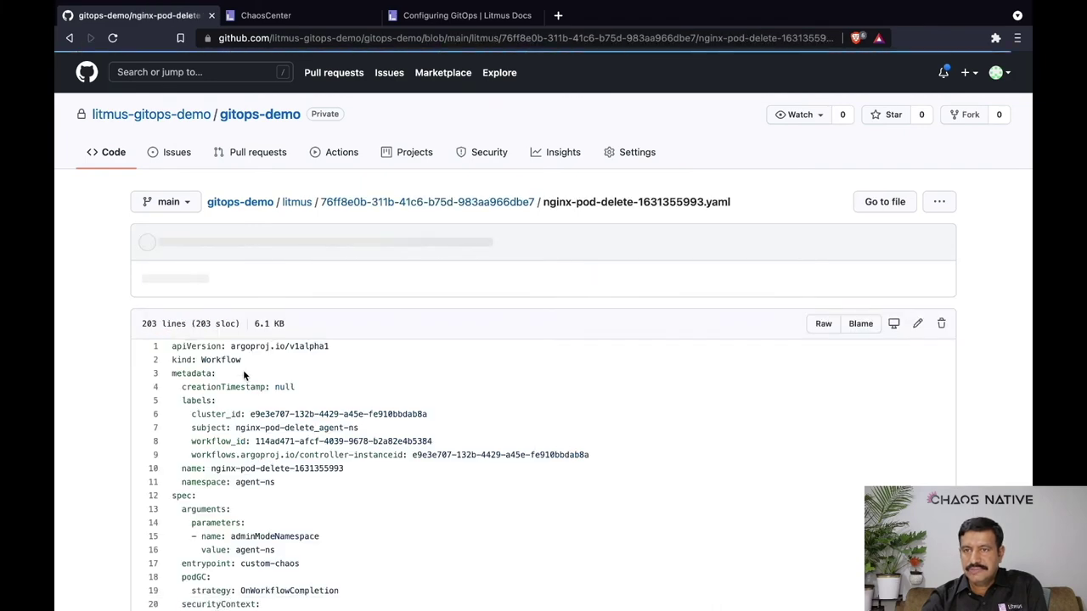
Step: Examine the synced workflow manifest, from its metadata and templates to the ChaosExperiment definition and its environment variables
scroll(244, 374, down, 5)
scroll(244, 374, up, 5)
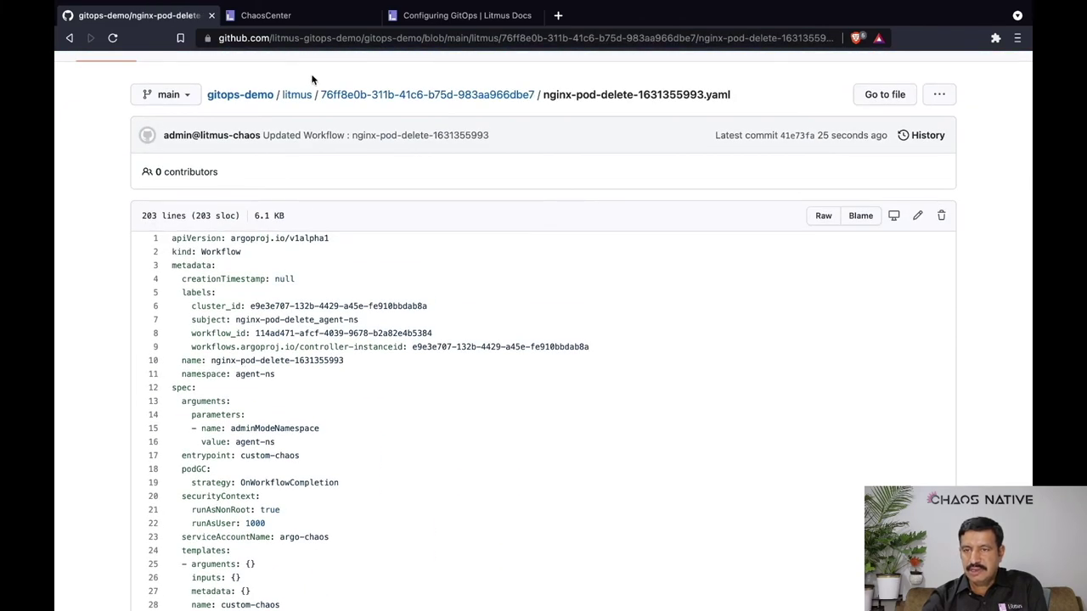
scroll(388, 273, down, 3)
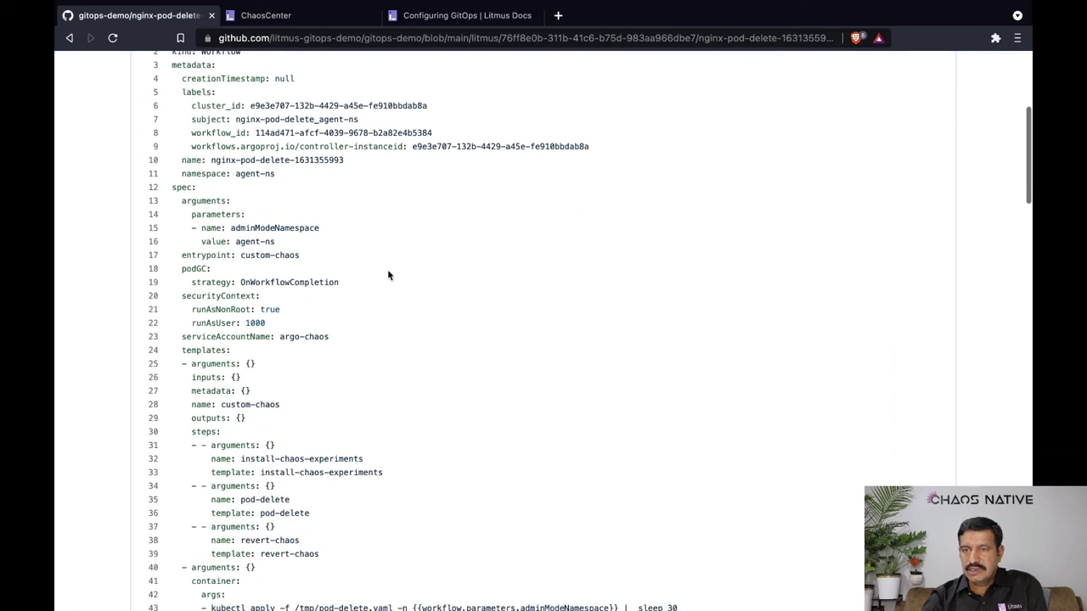
scroll(388, 274, down, 8)
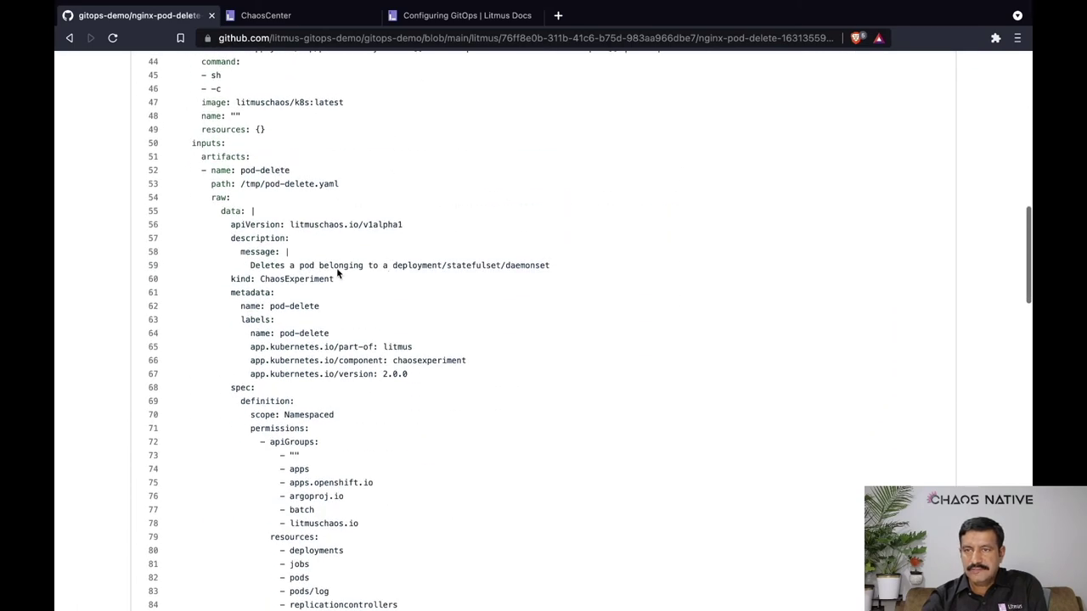
double_click(285, 280)
scroll(285, 284, down, 14)
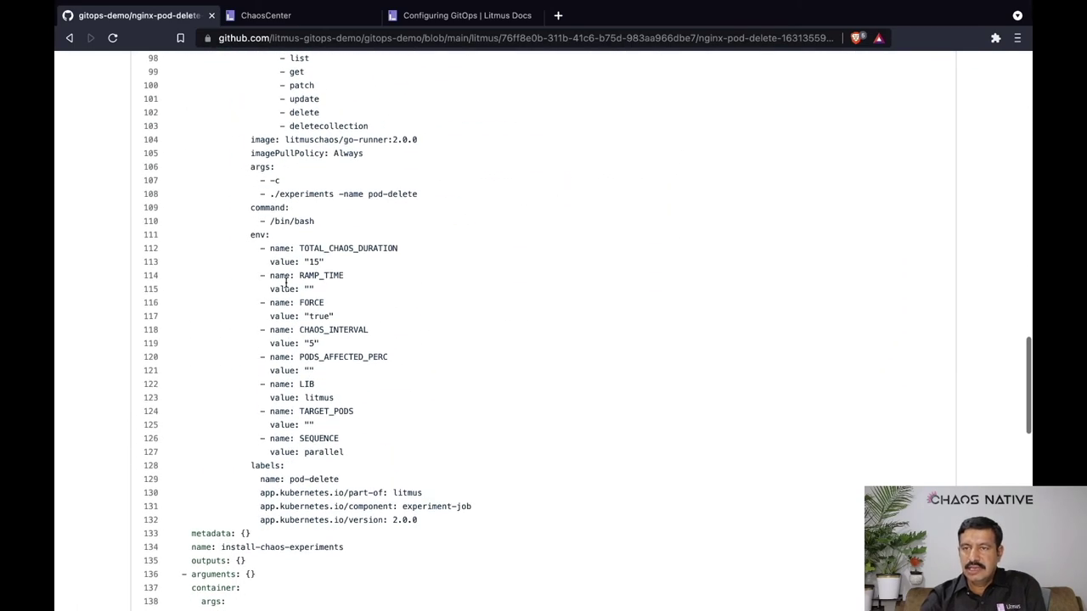
scroll(276, 368, down, 3)
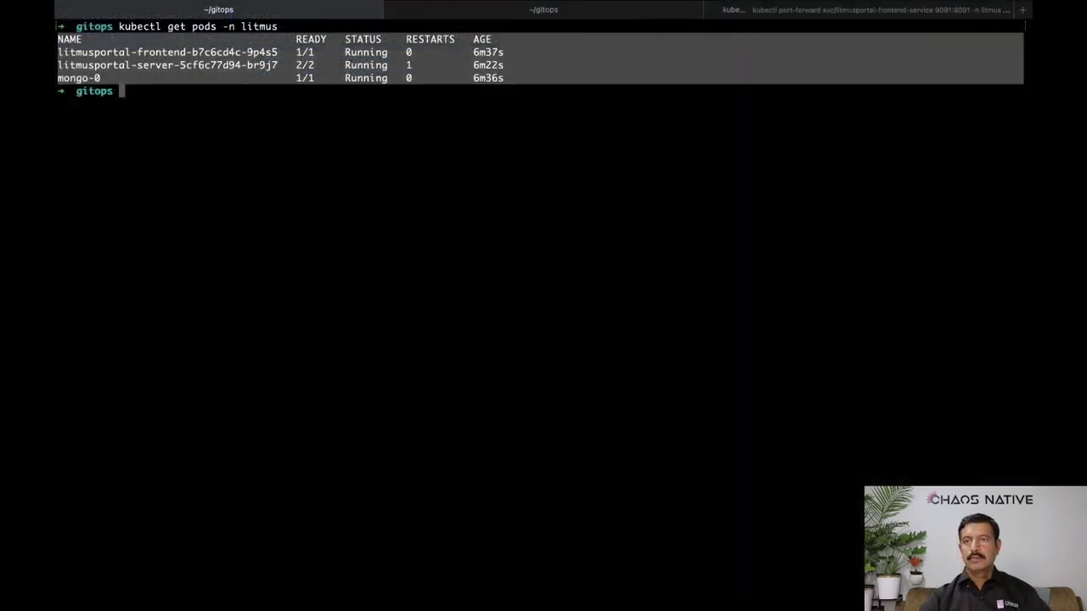
Step: Switch to Lens and inspect the event-tracker deployment's details in the agent-ns namespace, then close them
key(super+Tab)
key(super+Tab)
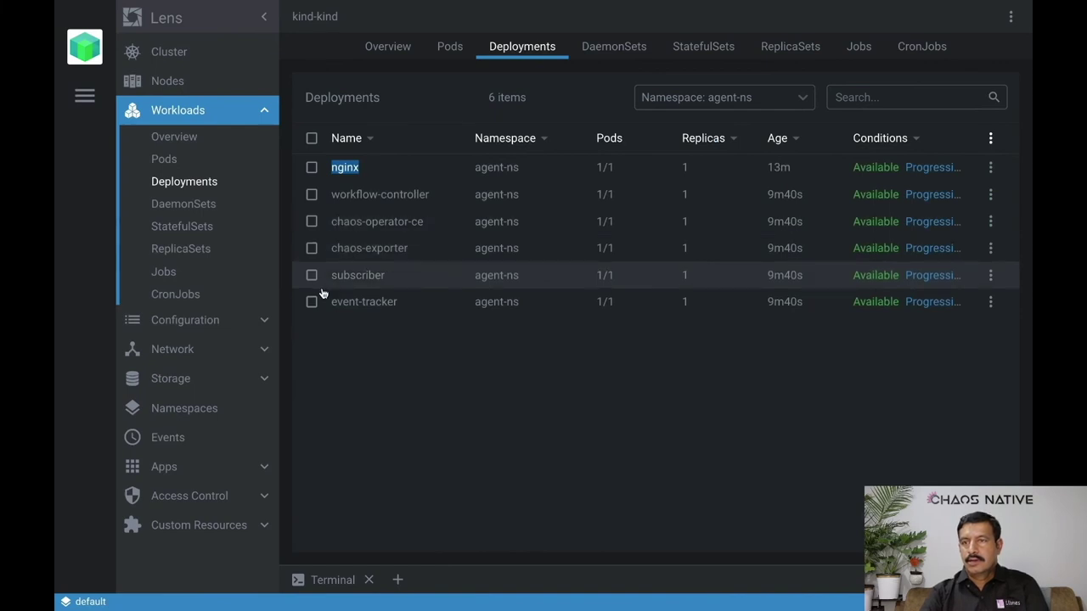
drag(306, 309, 401, 311)
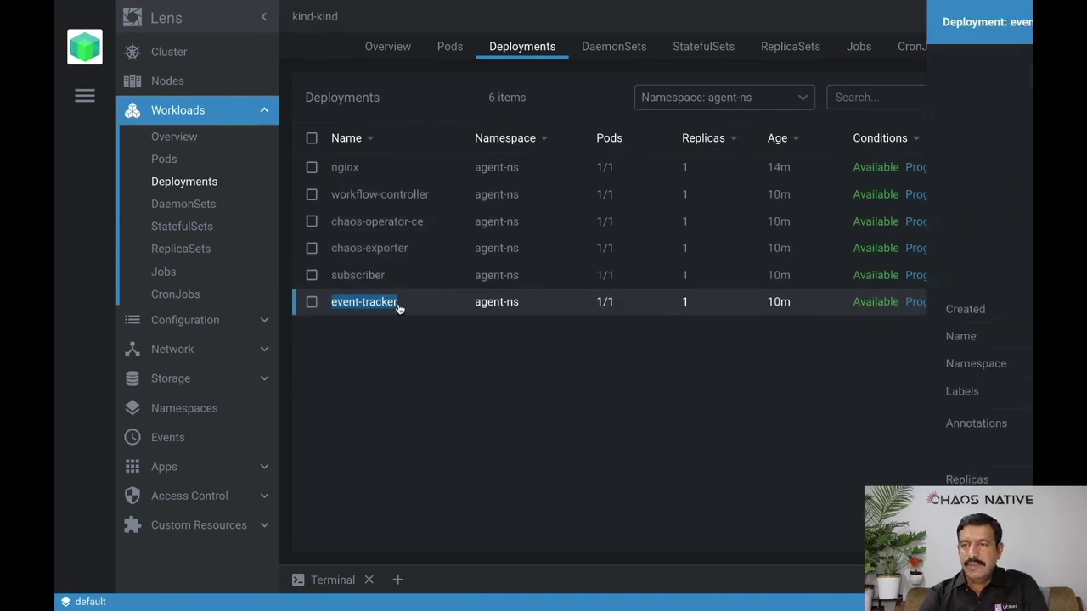
click(400, 316)
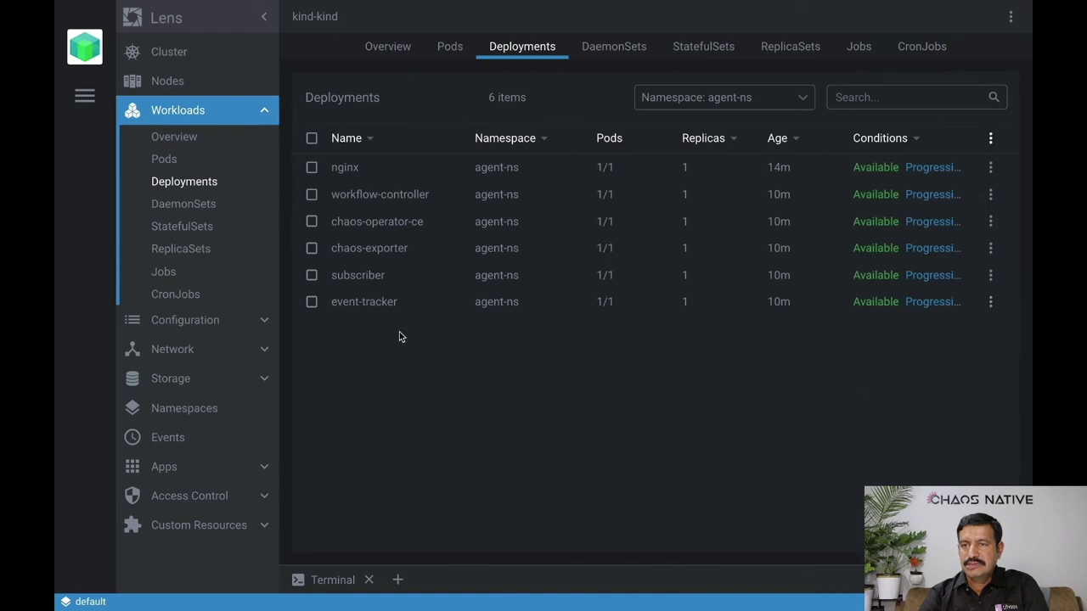
click(440, 313)
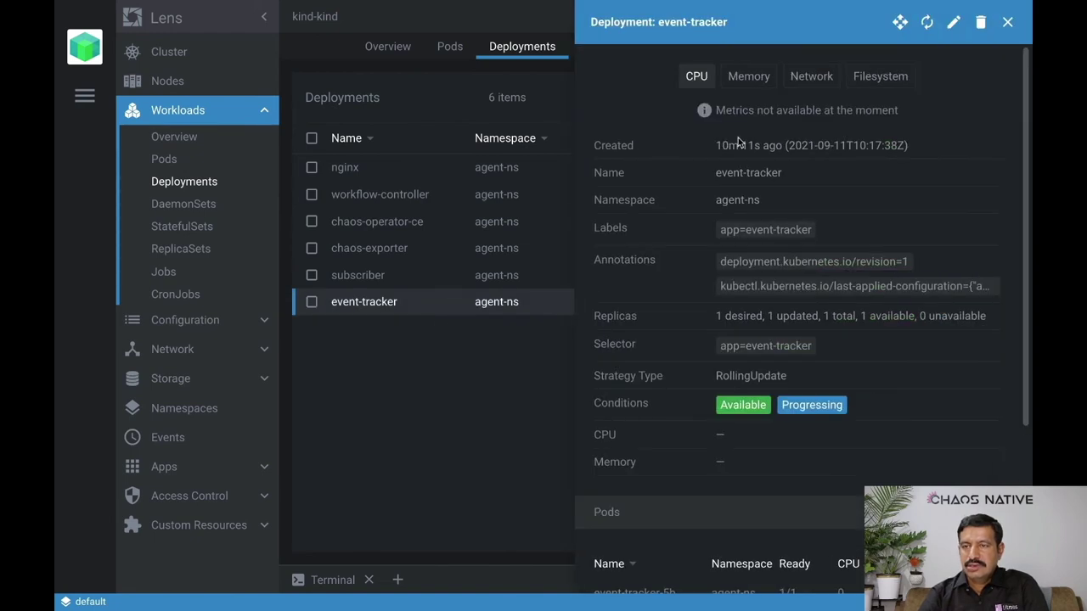
click(440, 365)
Step: Switch to the terminal and follow the event-tracker pod's logs with kubectl logs -f event-tracker-5b56b9fbcc-xqstb -n agent-ns
key(super+Tab)
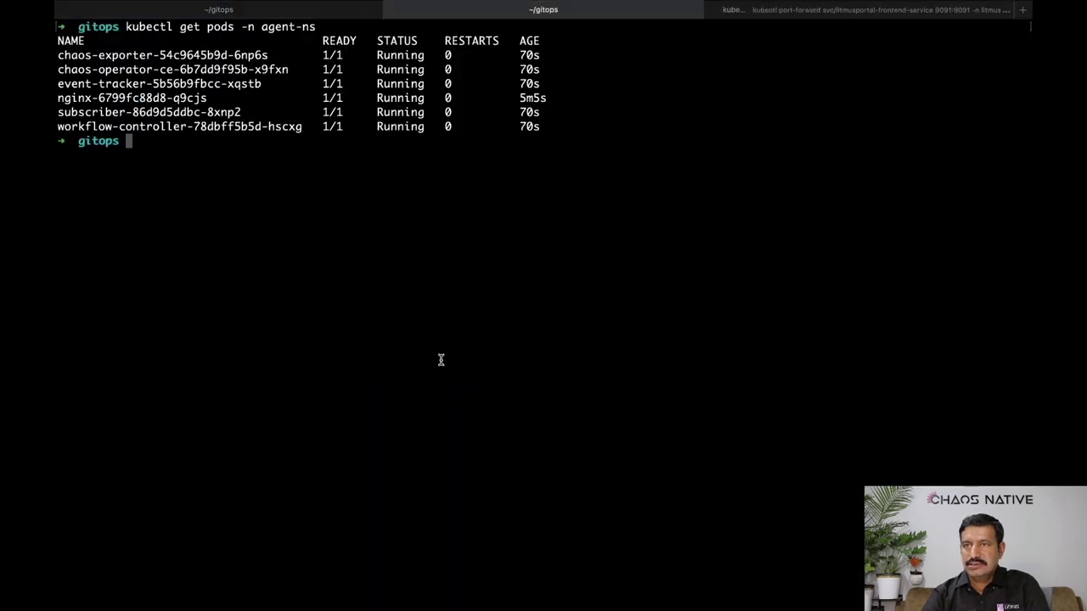
key(ctrl+shift+Tab)
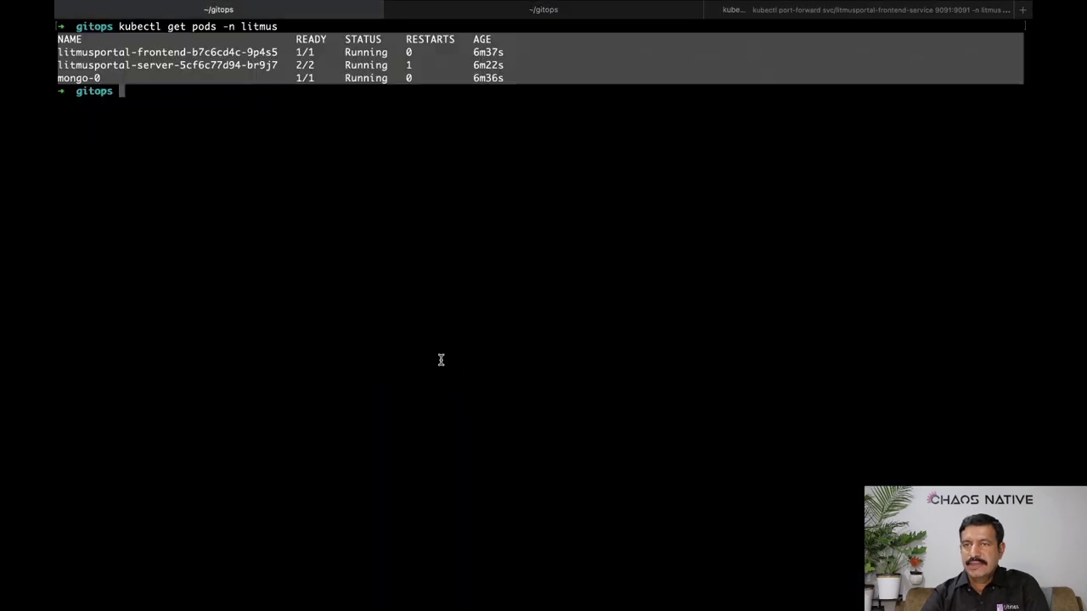
text(kubectl logs -f)
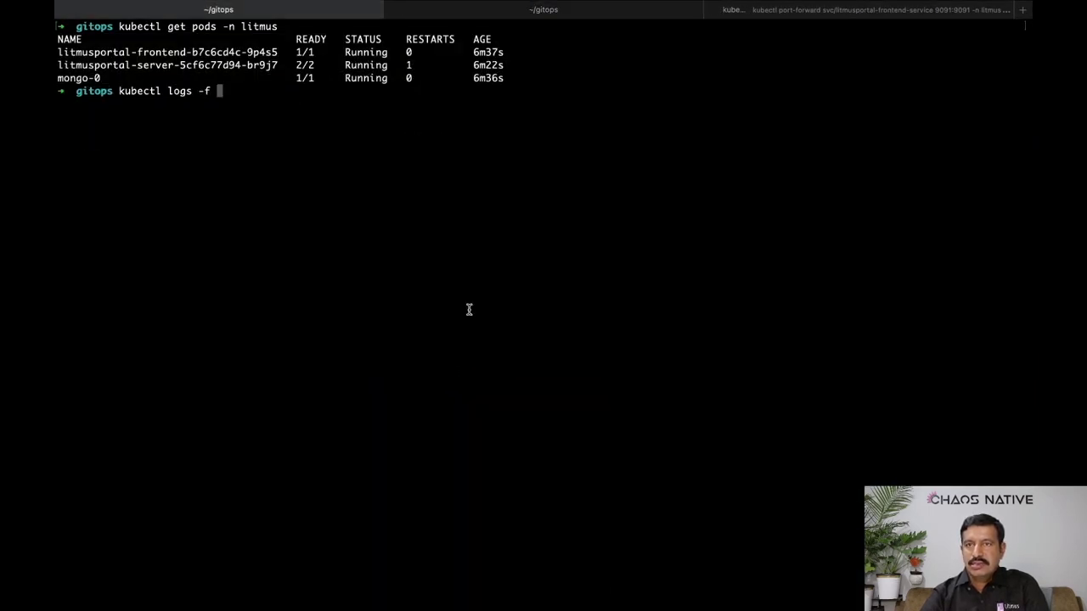
key(ctrl+Tab)
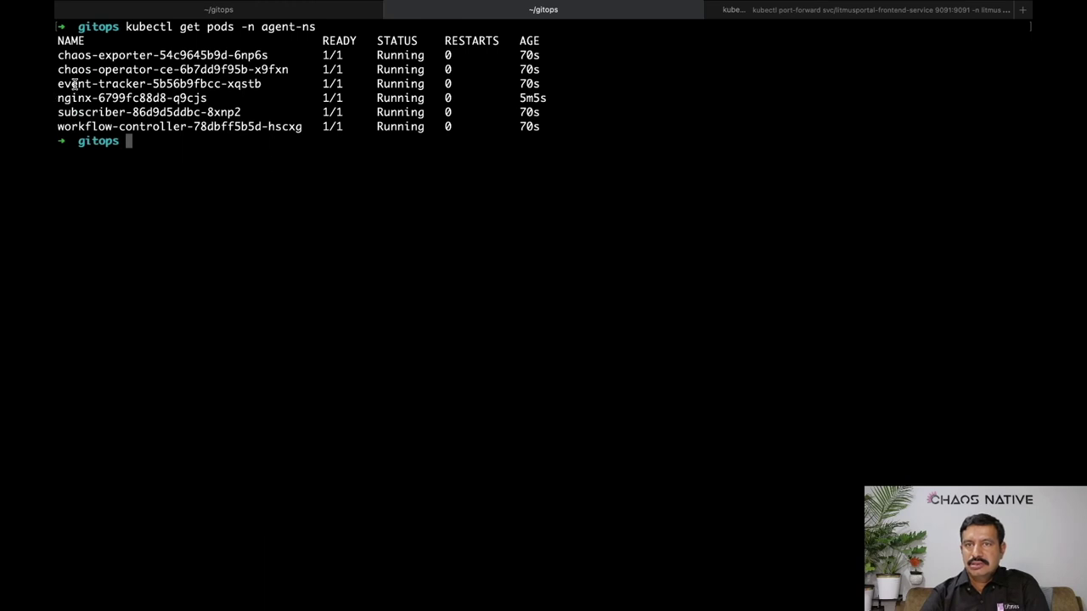
drag(75, 83, 260, 85)
key(ctrl+shift+Tab)
text(event-tracker-5b56b9fbcc-xqstb)
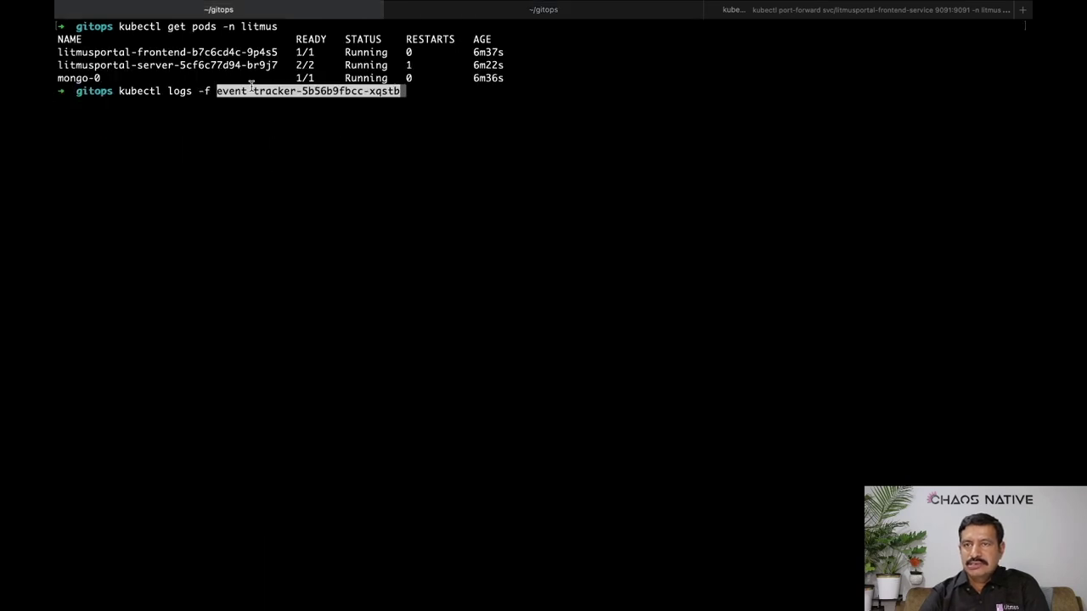
text(-n agen)
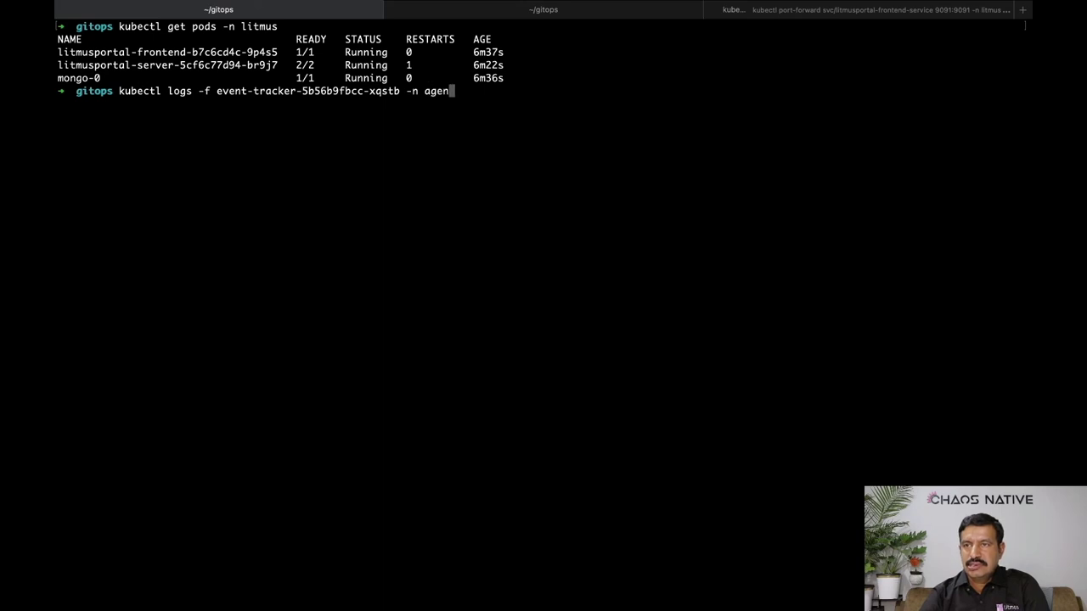
text(t-ns)
key(Return)
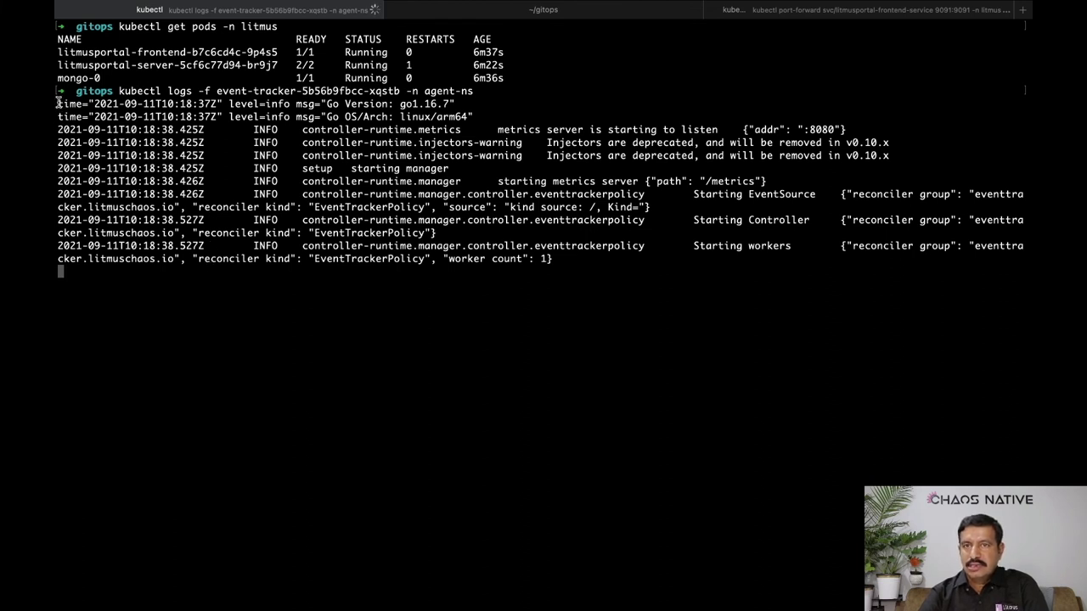
Step: Return to the browser and read the sample EventTrackerPolicy in the Configuring GitOps docs, including its kind, condition type and supported operators
click(431, 12)
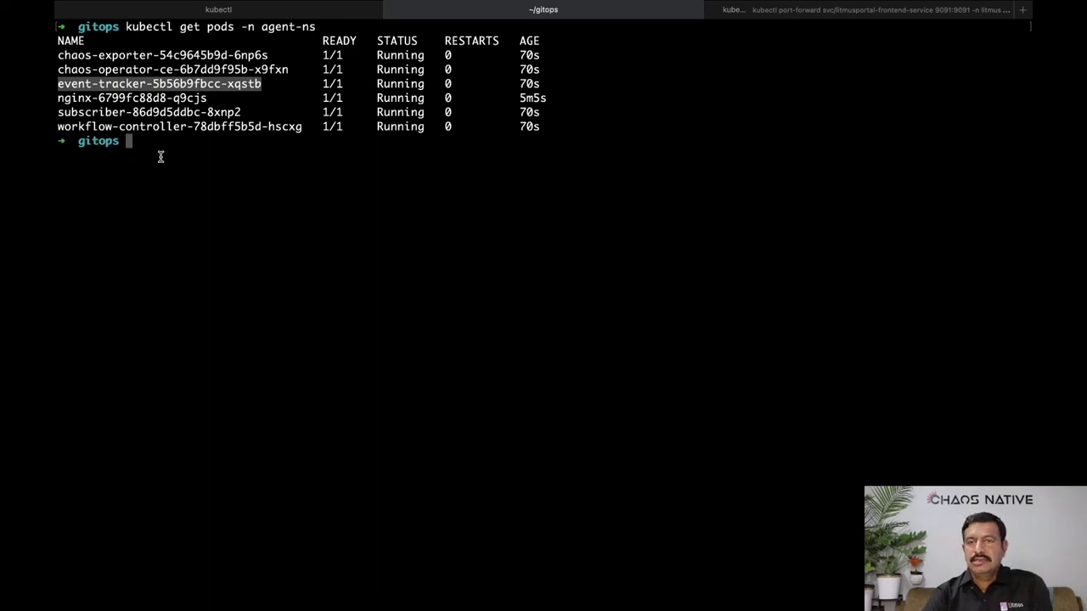
key(super+Tab)
key(super+Tab)
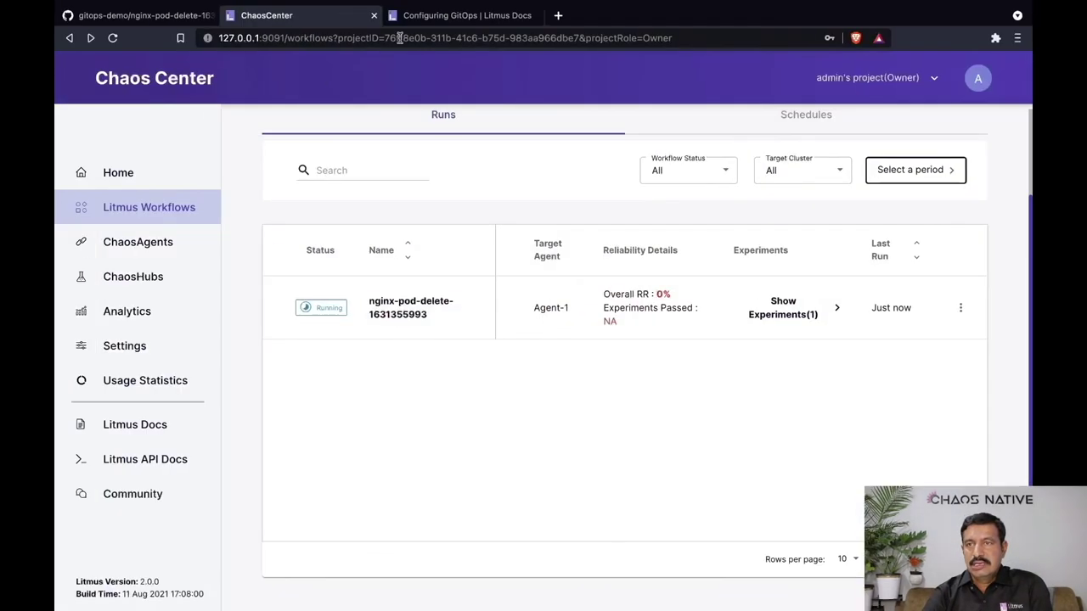
click(432, 19)
scroll(362, 220, down, 20)
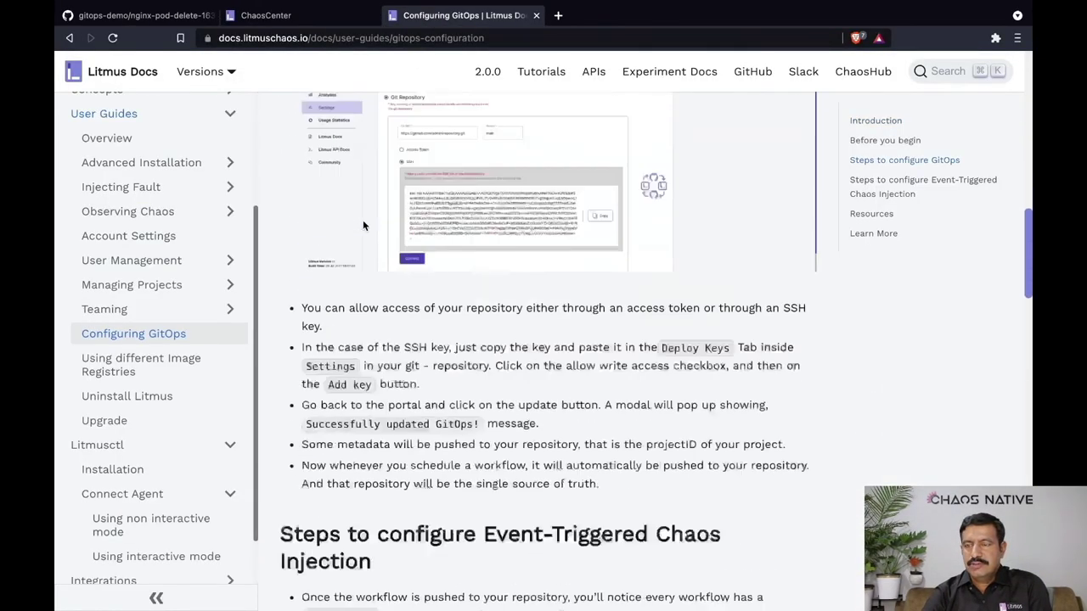
scroll(363, 223, down, 5)
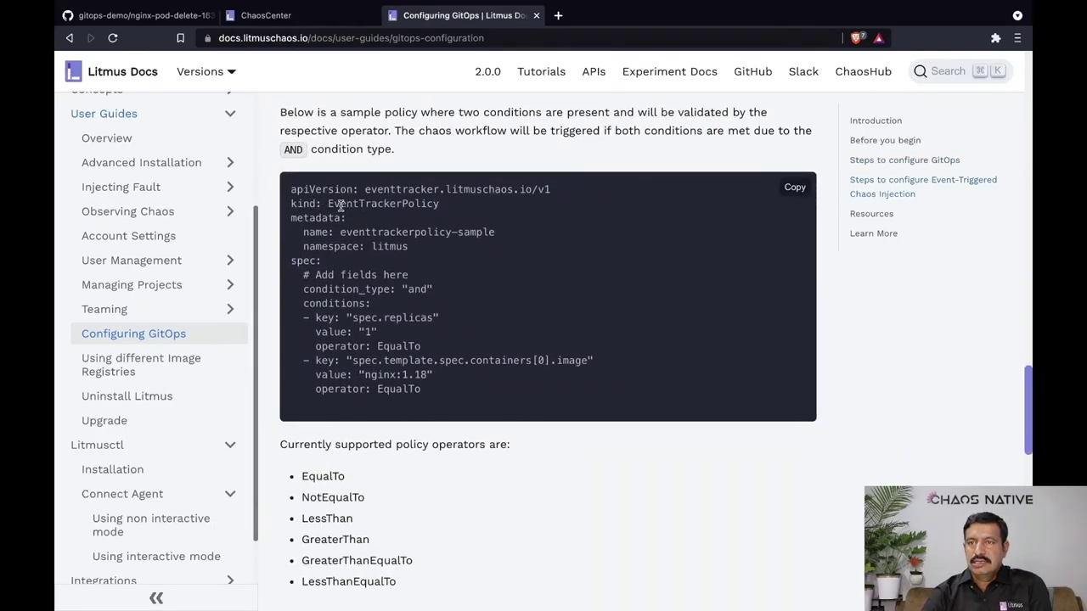
drag(327, 205, 441, 204)
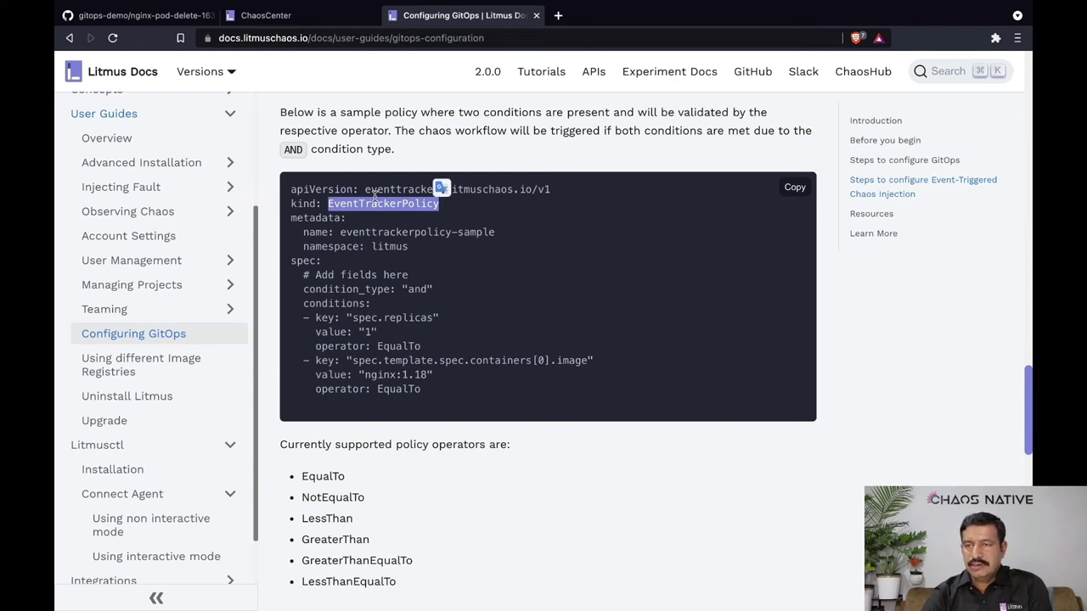
double_click(417, 289)
scroll(382, 292, down, 2)
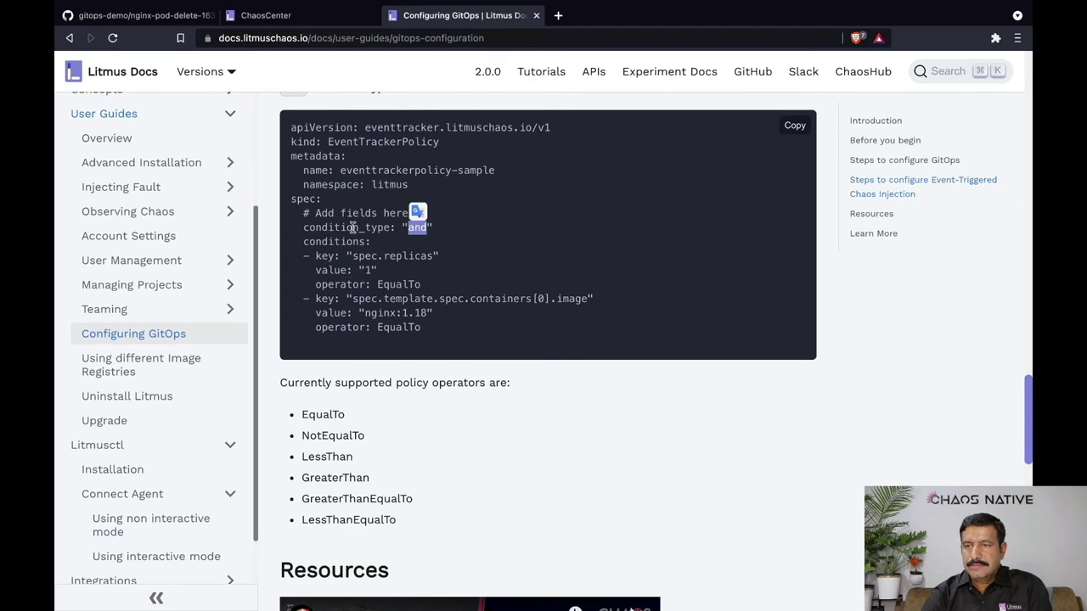
Step: Switch to the terminal, list the gitops folder's files and print eventtrackerpolicy.yaml with cat
key(super+Tab)
key(super+Tab)
key(super+Tab)
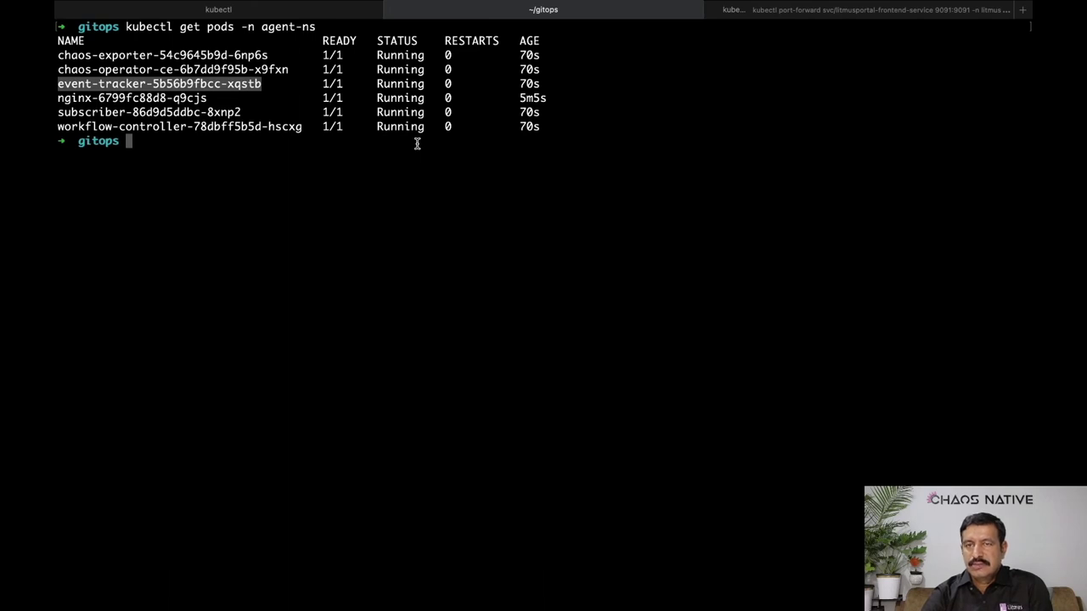
text(ls)
key(Return)
text(cat )
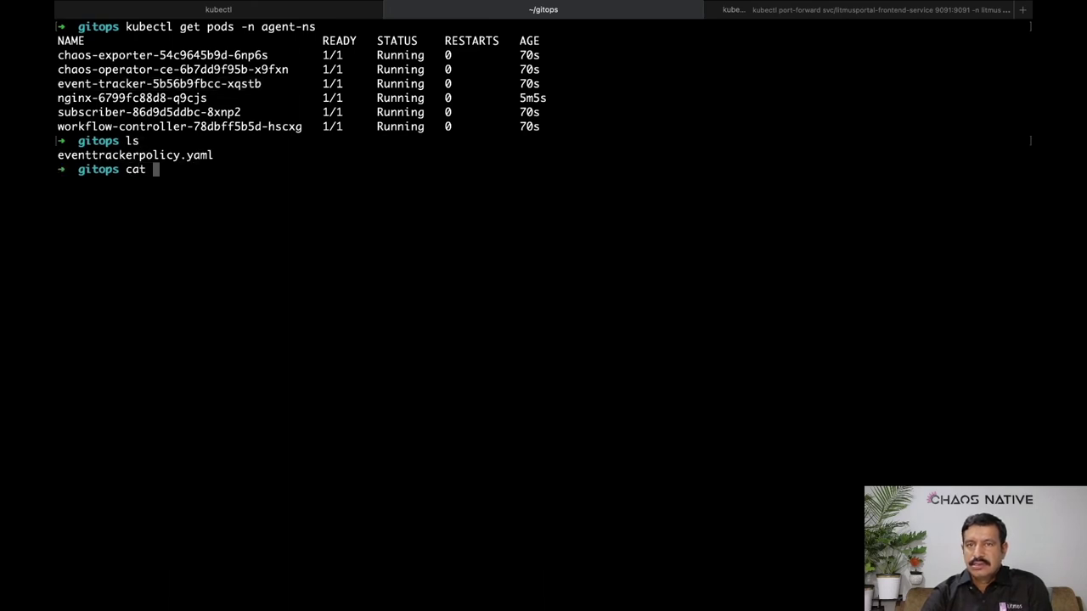
text(ev)
key(Tab)
key(Return)
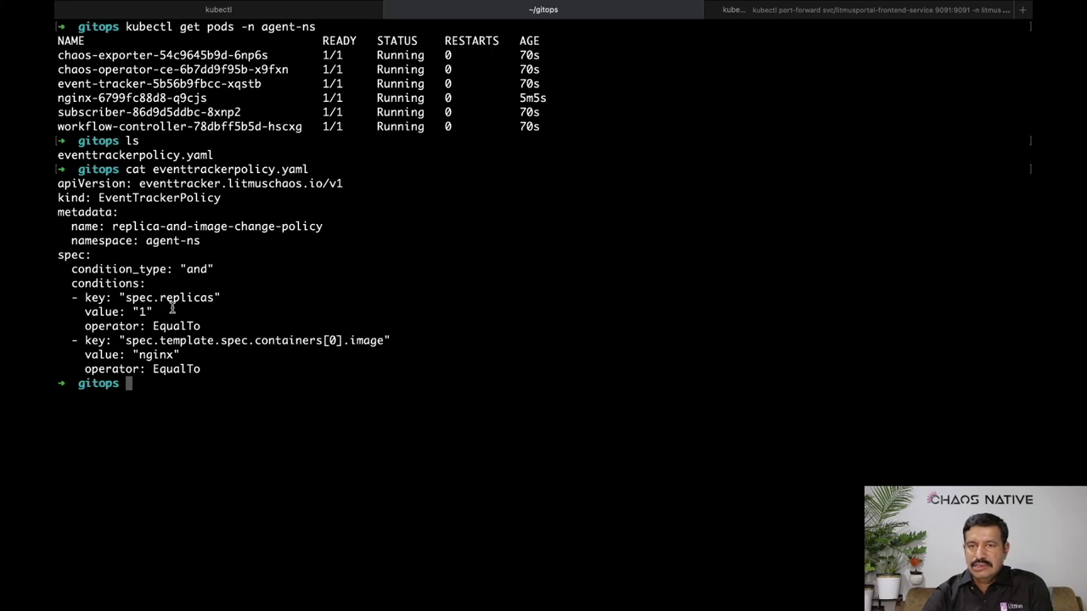
Step: Examine the policy's replica and image conditions alongside the nginx pod in the listing, then clear the terminal
double_click(139, 298)
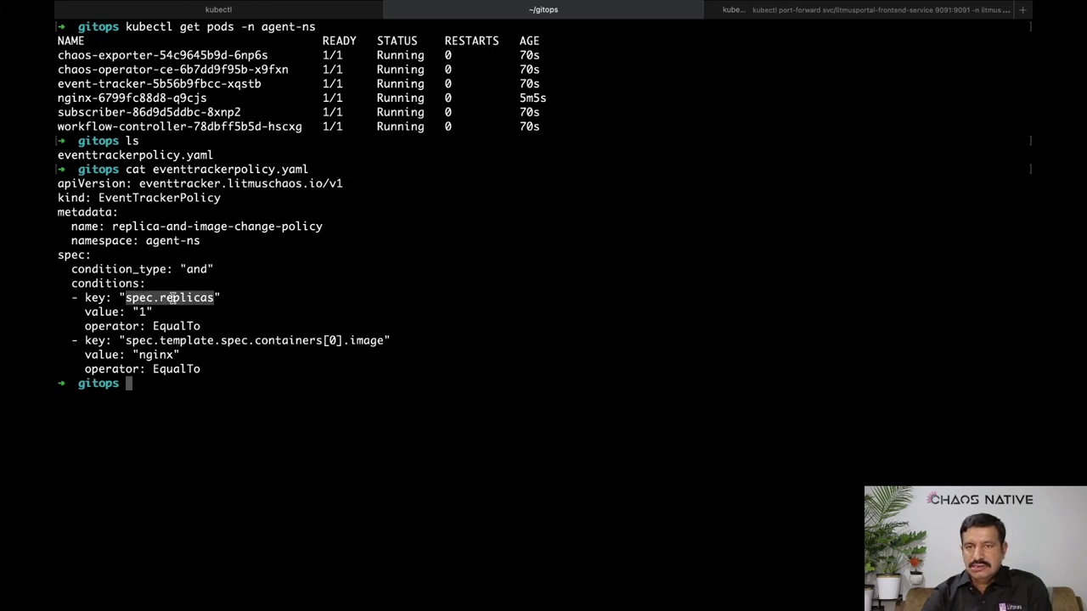
click(141, 314)
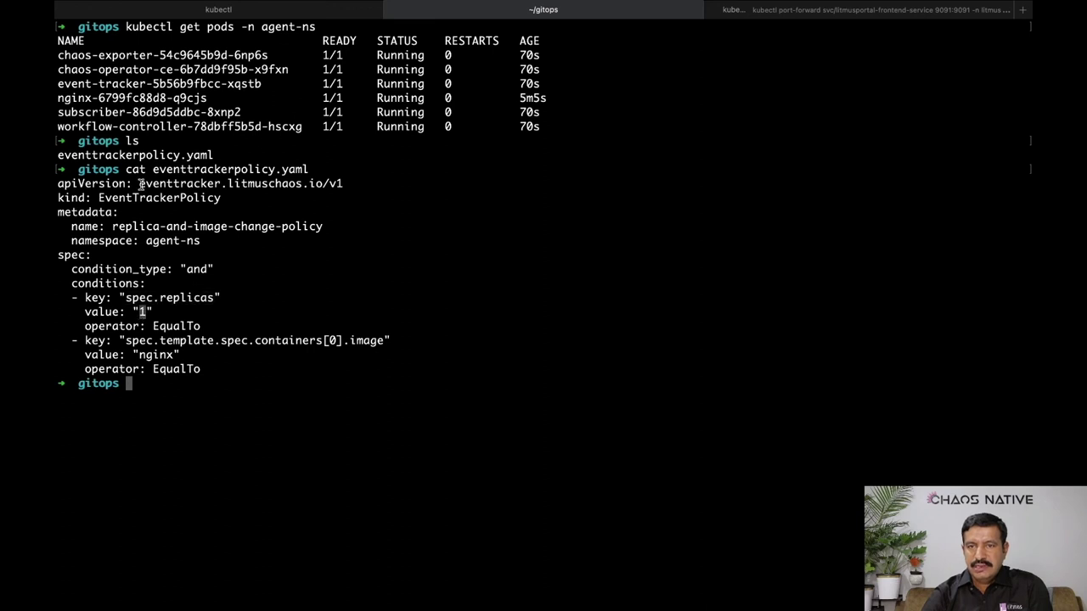
drag(79, 99, 182, 99)
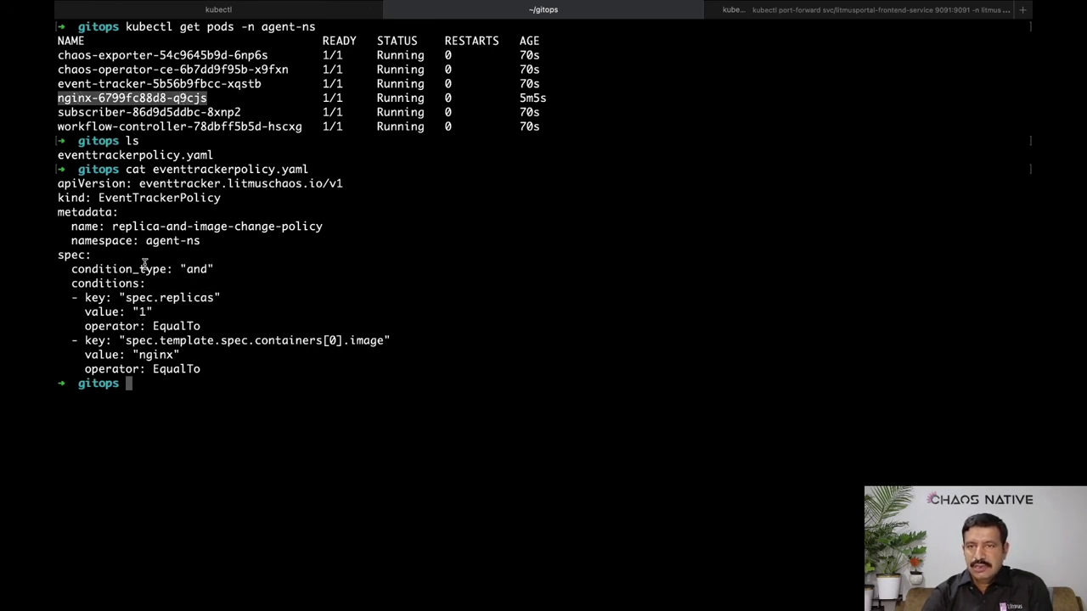
double_click(150, 358)
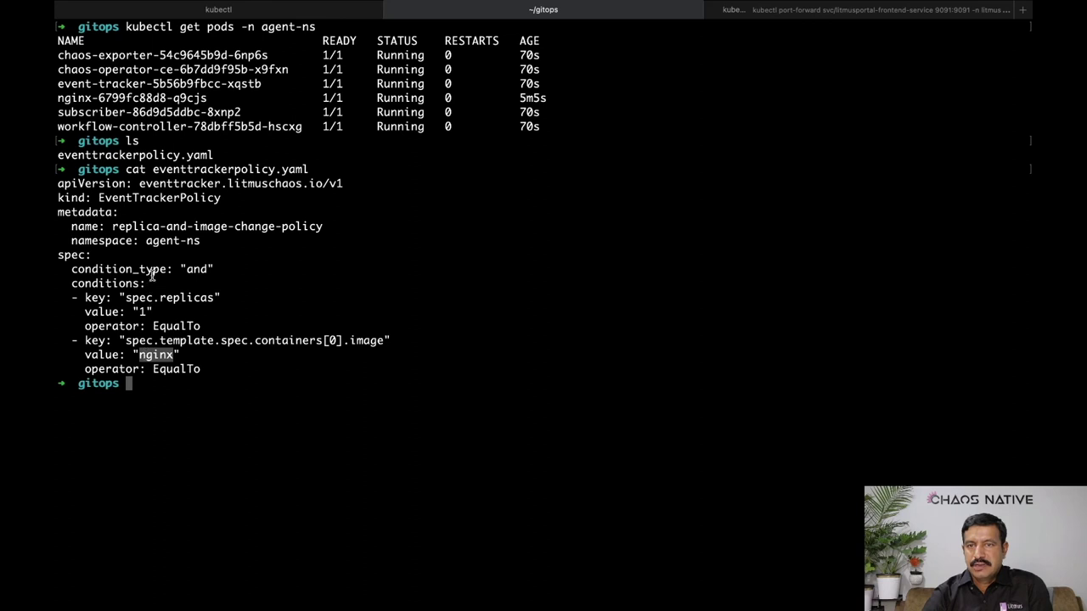
drag(60, 98, 183, 99)
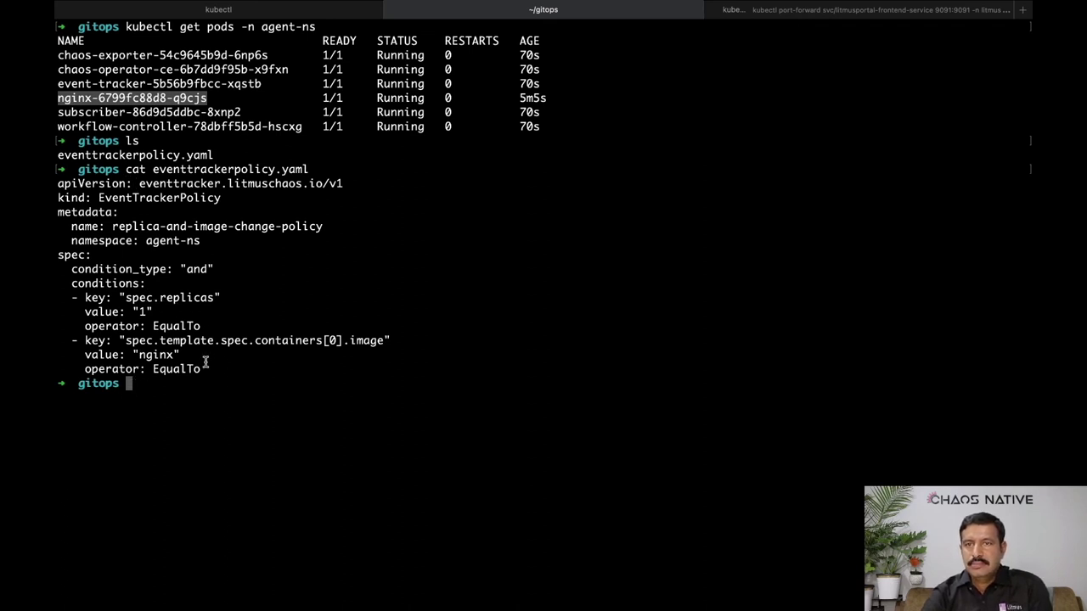
key(super+k)
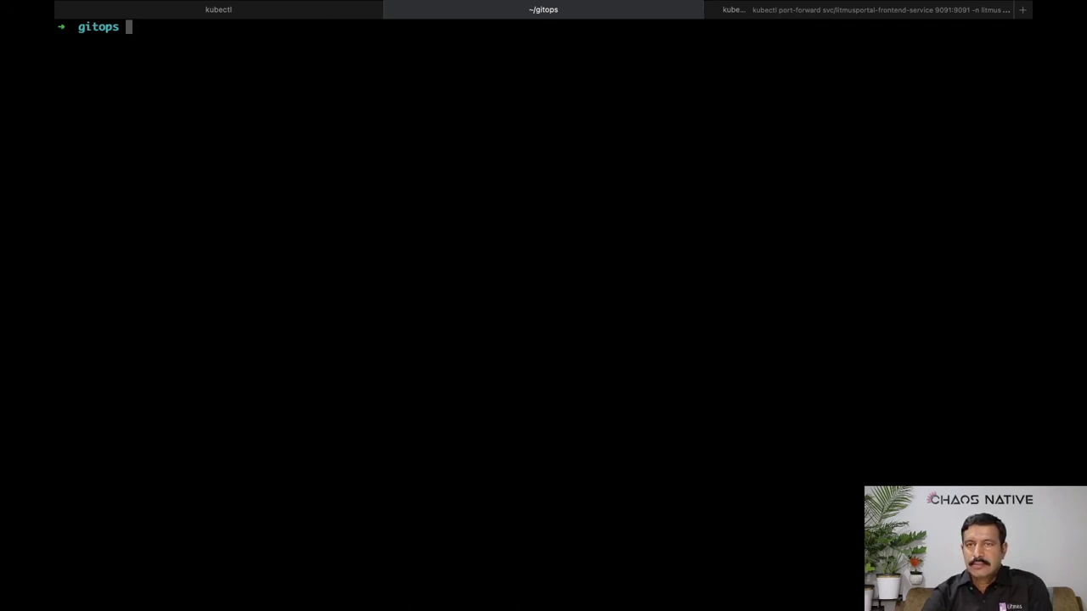
Step: Return to the Configuring GitOps docs in the browser and read the kubectl annotate commands for event-triggered chaos injection
key(ctrl+Right)
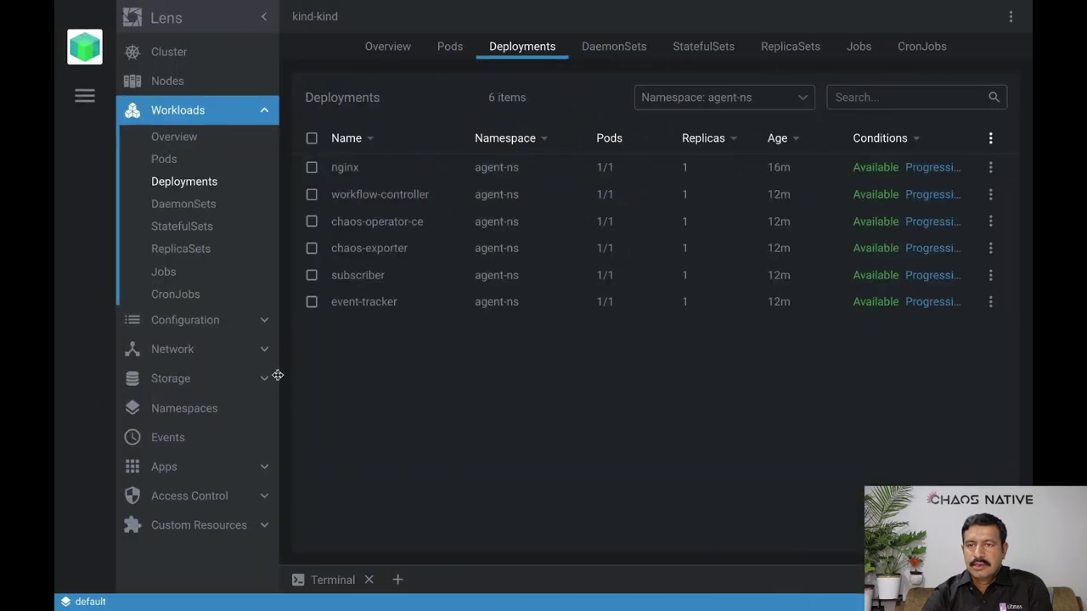
key(ctrl+Right)
scroll(416, 240, up, 10)
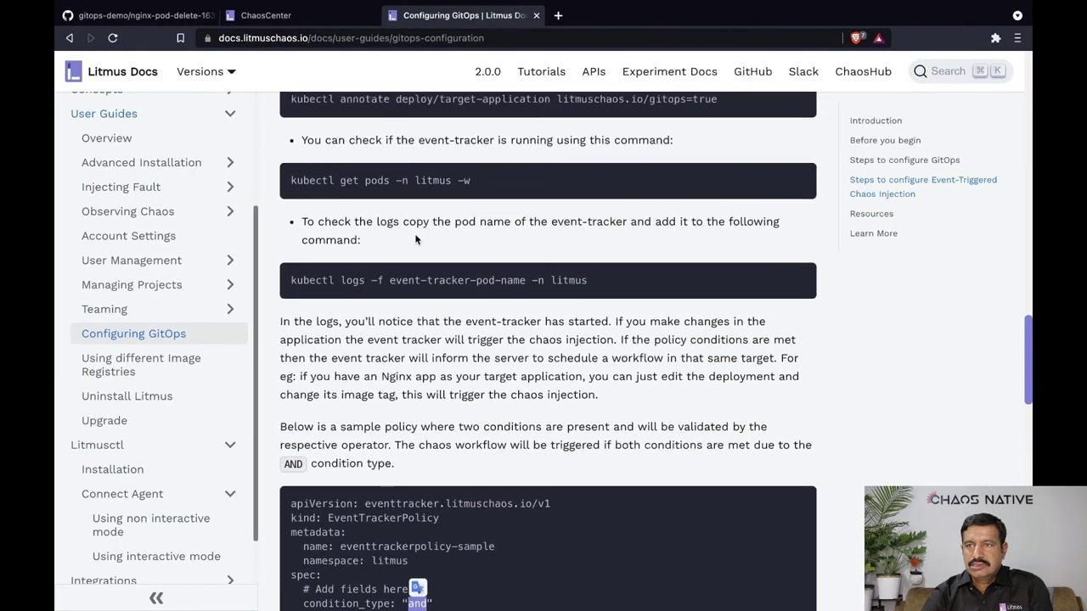
scroll(416, 240, up, 2)
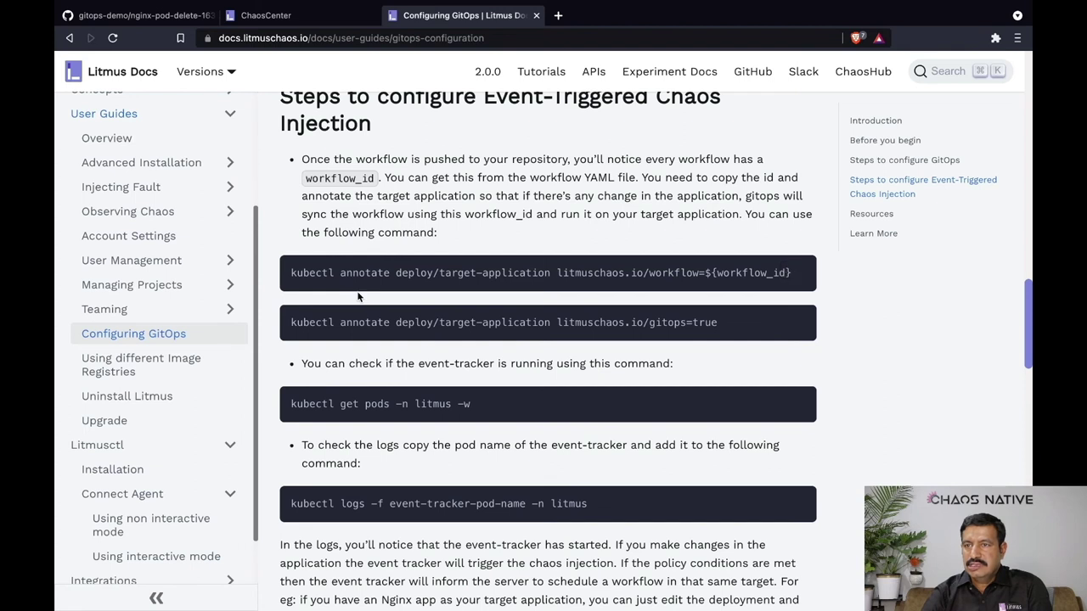
mouse_move(368, 273)
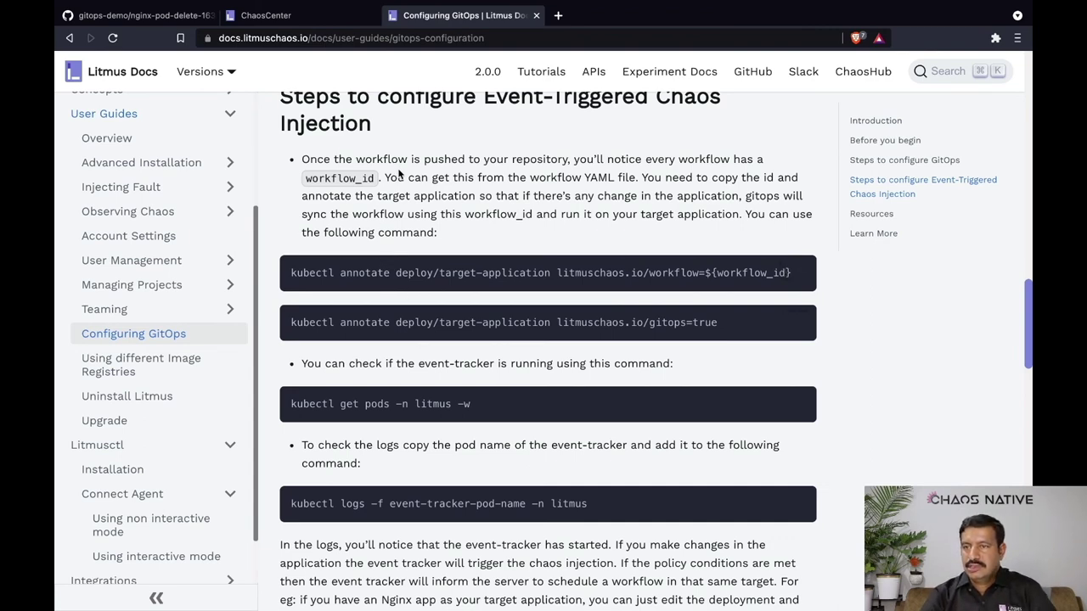
Step: Switch to the terminal and annotate the nginx deployment with litmuschaos.io/gitops=true in the agent-ns namespace
key(super+Tab)
key(super+Tab)
text(kubectl app)
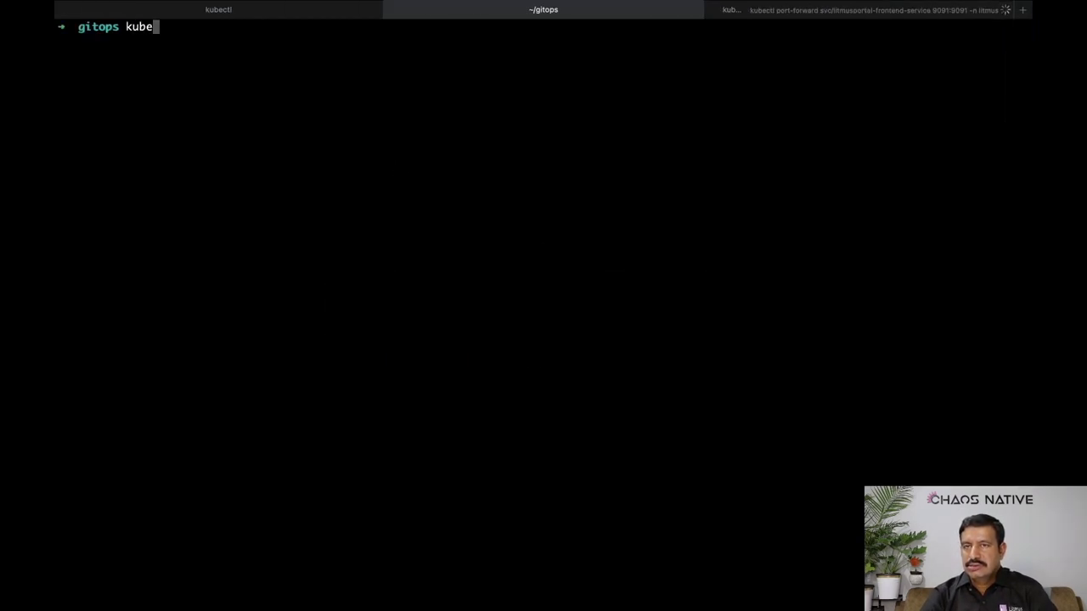
key(BackSpace)
key(BackSpace)
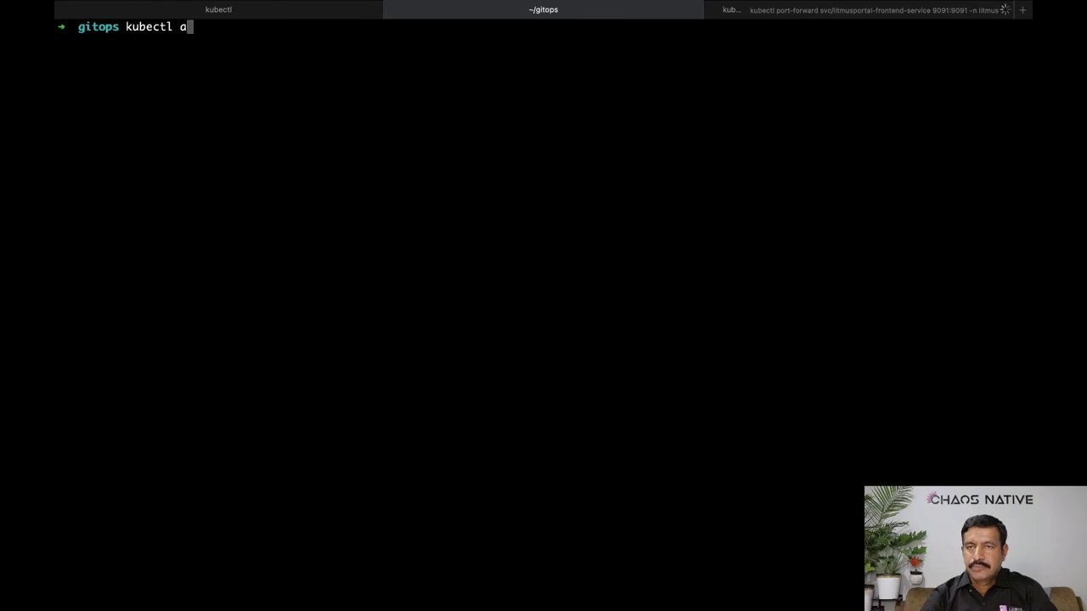
text(nn)
key(Right)
key(Left)
key(Left)
key(Left)
key(Left)
key(Left)
key(Left)
key(Left)
key(Left)
key(Left)
key(Left)
key(Left)
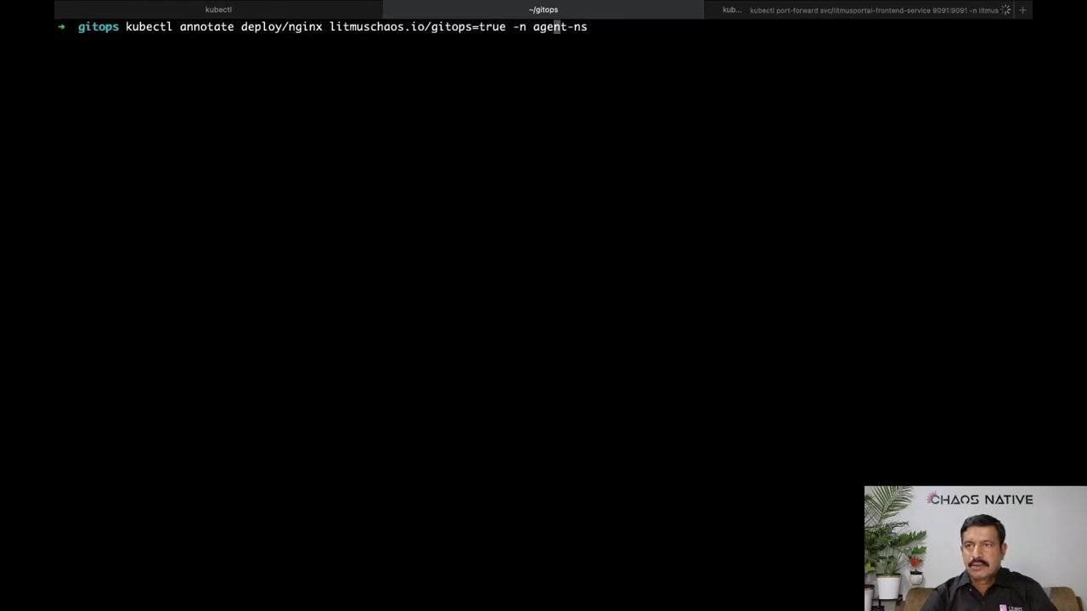
key(Return)
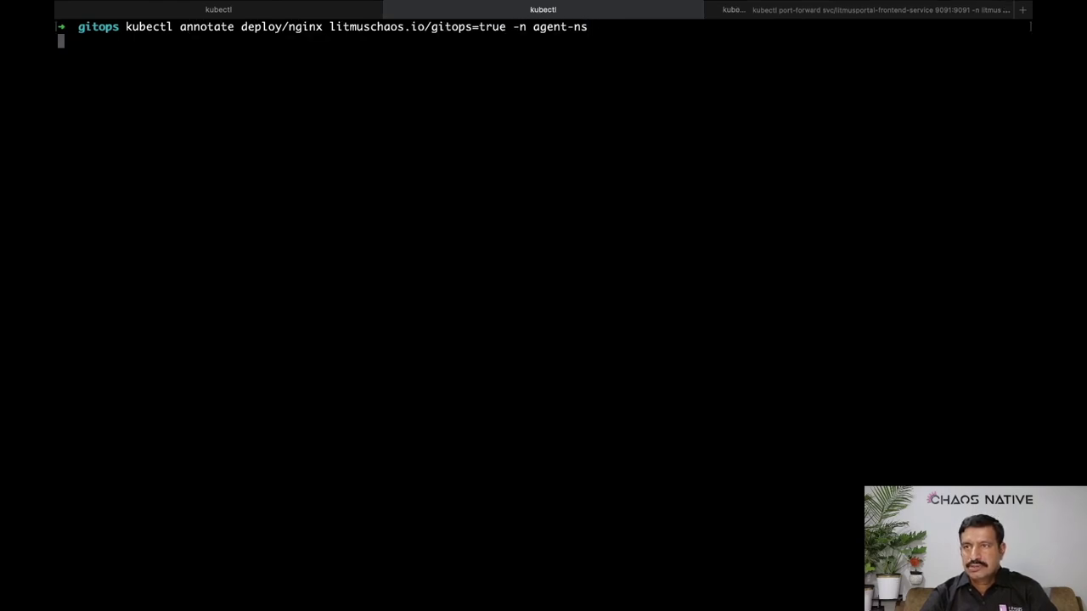
Step: Begin a second command with kubectl annotate deploy/nginx litmuschaos.io, reusing the target and prefix from the previous command
text(ku)
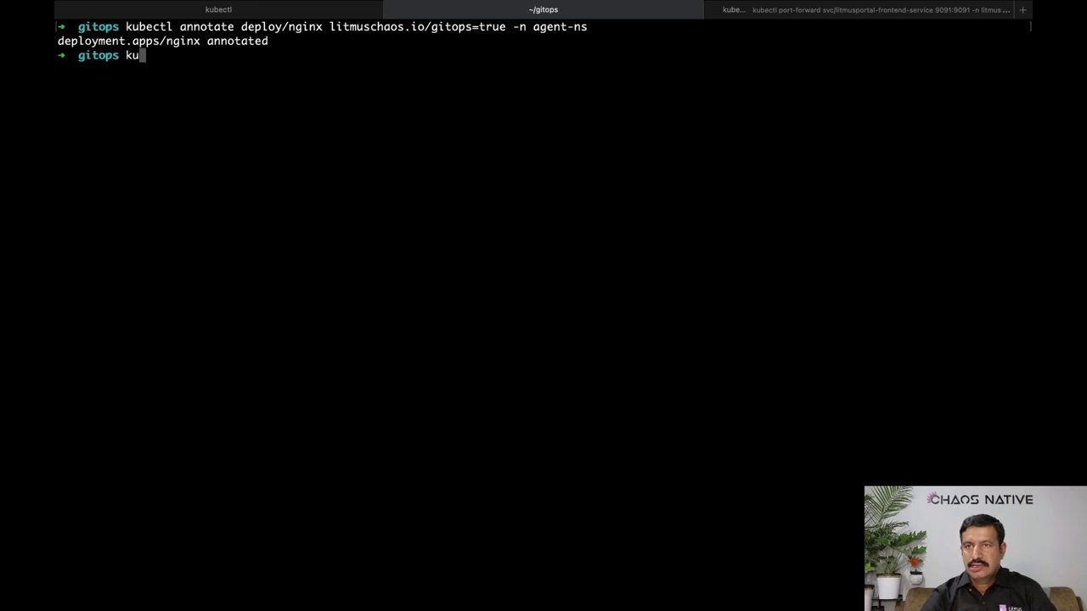
text(bectl annotate)
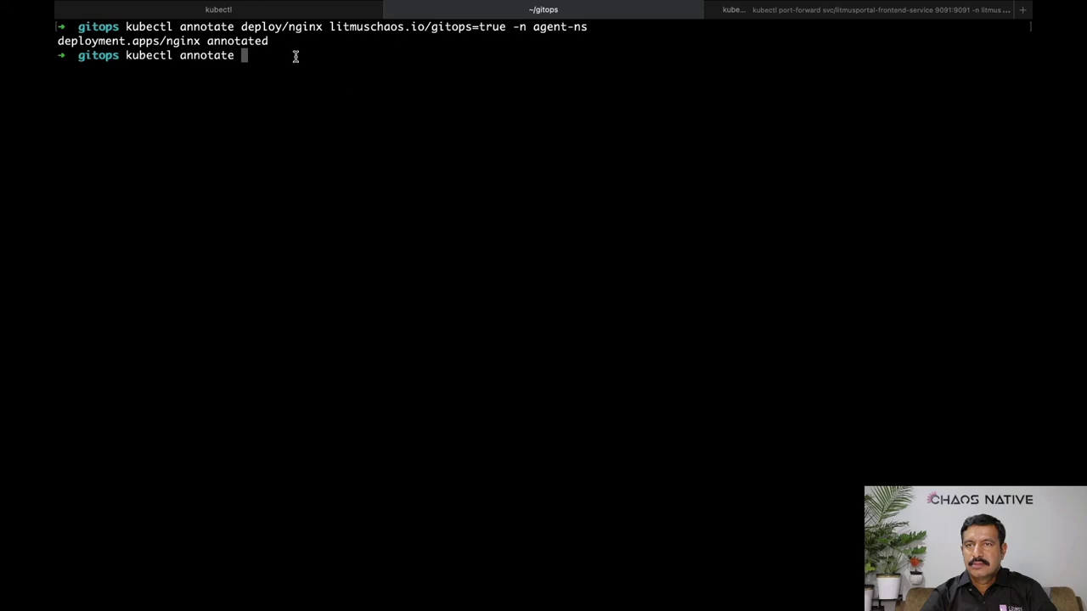
mouse_move(280, 26)
mouse_down()
mouse_move(393, 26)
mouse_move(402, 114)
mouse_move(418, 85)
mouse_up()
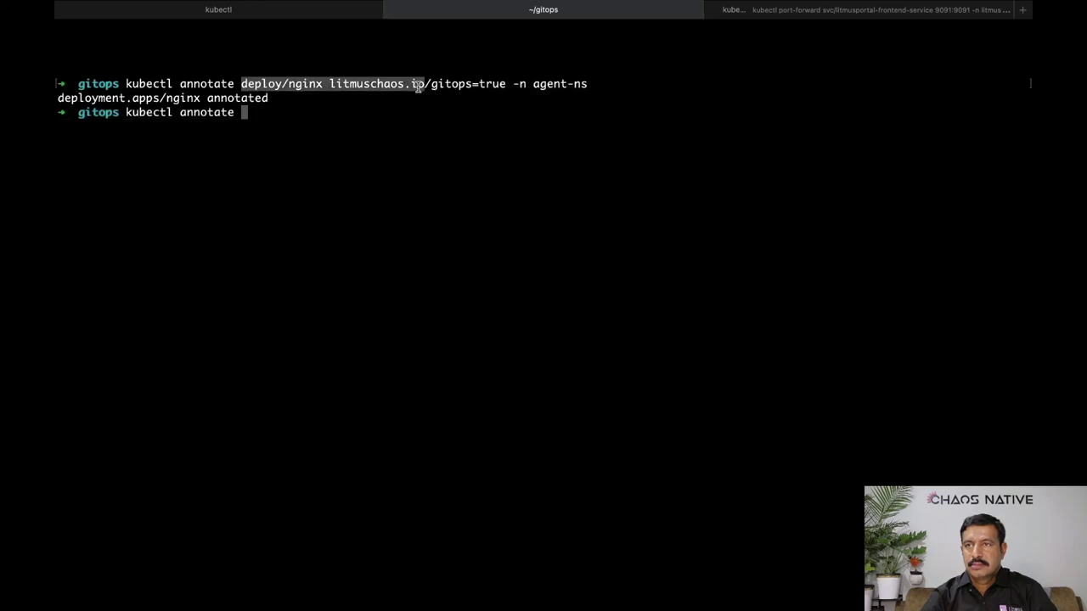
text(deploy/nginx litmuschaos.io)
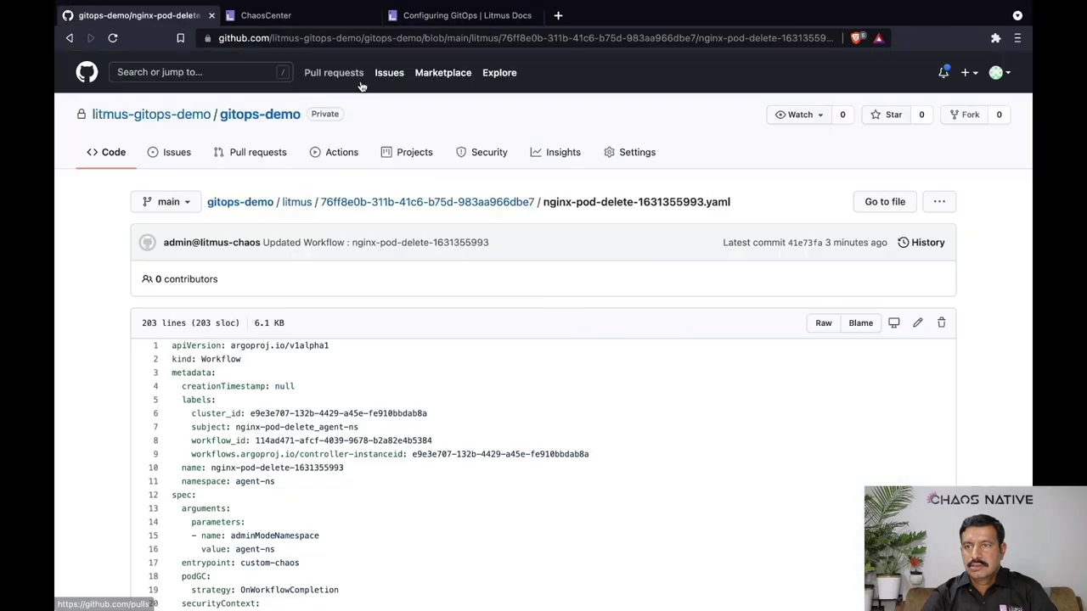
Step: Copy the workflow_id value from the labels of nginx-pod-delete-1631355993.yaml on GitHub in the browser
scroll(315, 230, down, 3)
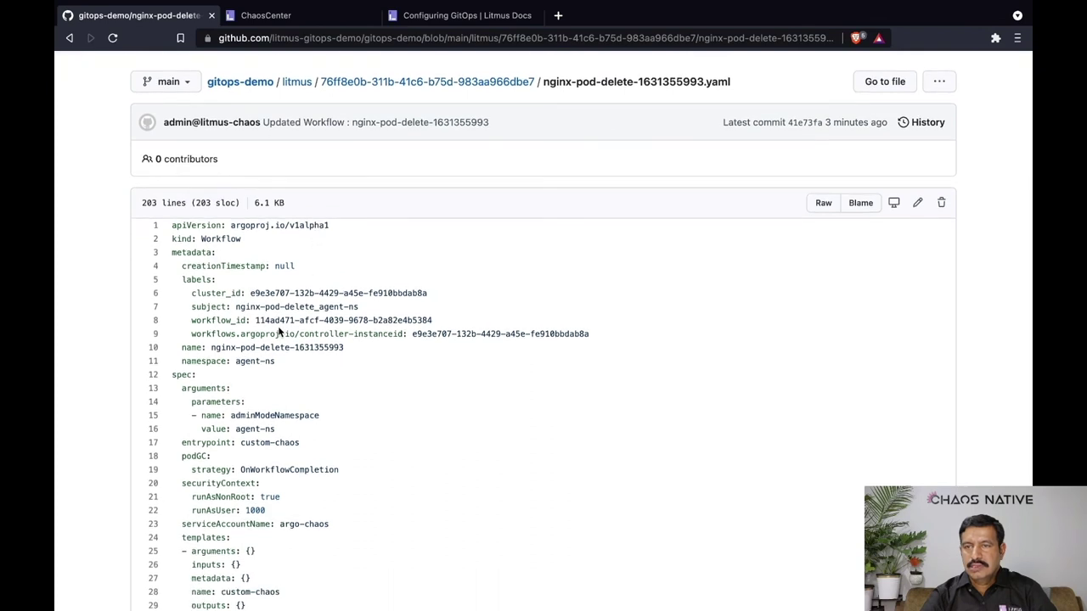
double_click(220, 321)
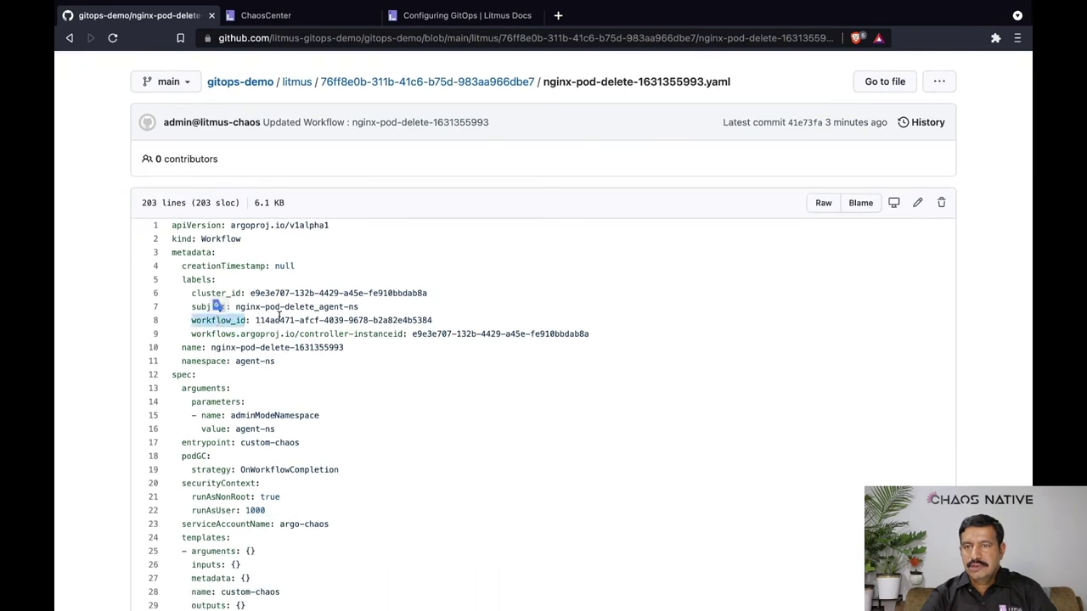
drag(255, 320, 432, 321)
key(super+c)
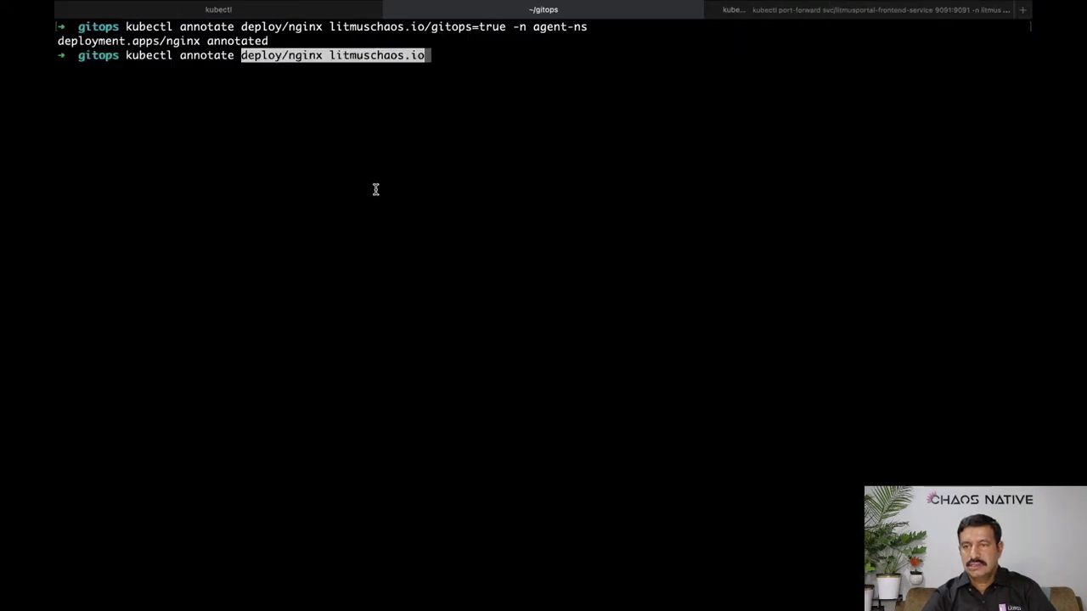
Step: Back in the terminal, complete and run the annotation with /workflow="114ad471-afcf-4039-9678-b2a82e4b5384" -n agent-ns
key(ctrl+Right)
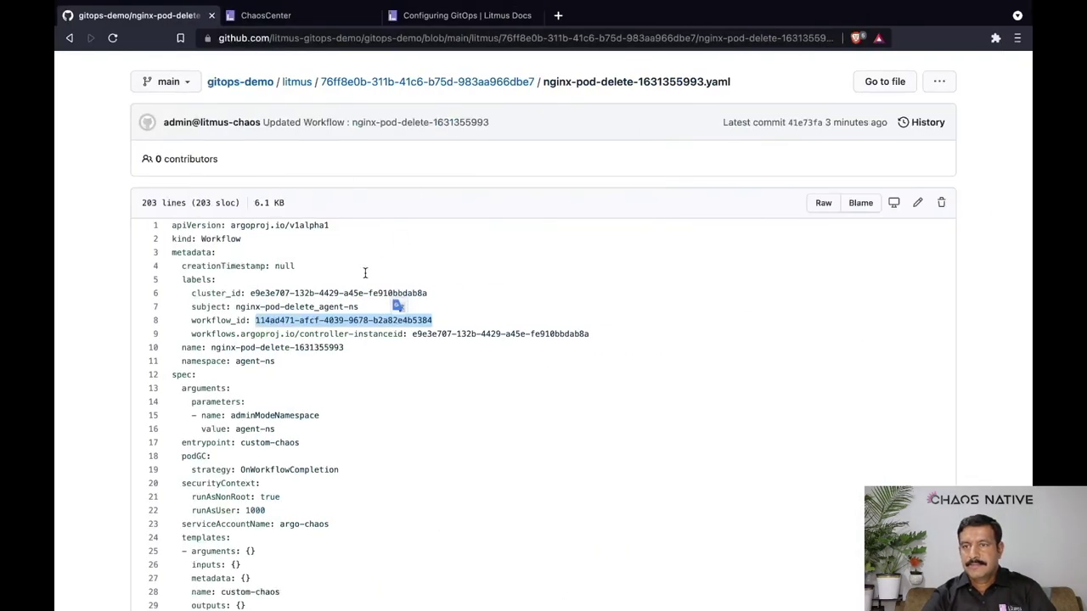
key(ctrl+Left)
text(/wo)
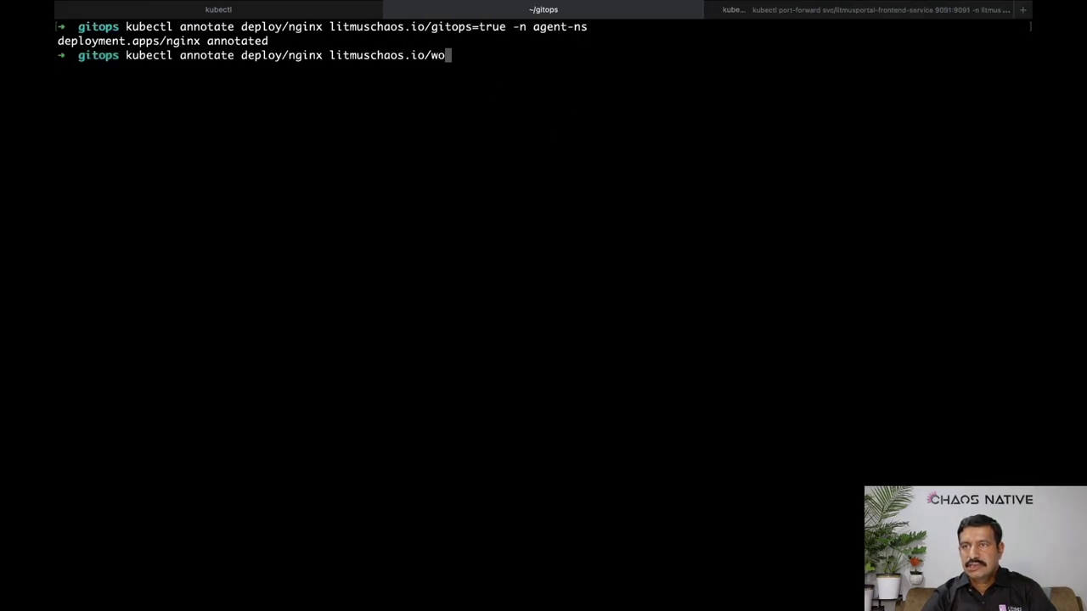
text(rkflow="")
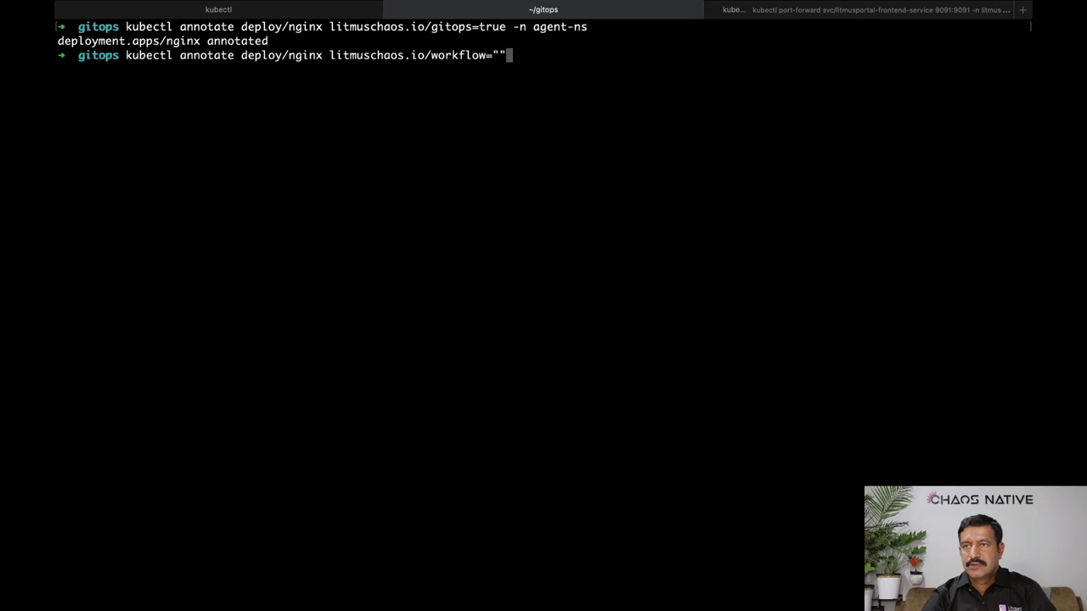
key(Left)
key(super+v)
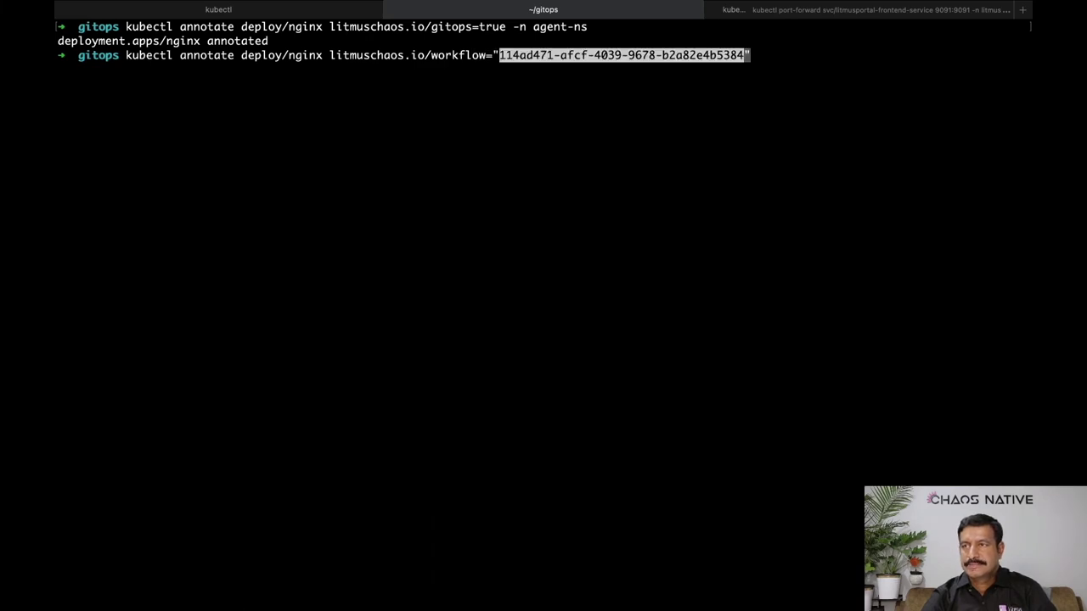
key(ctrl+Right)
key(ctrl+Left)
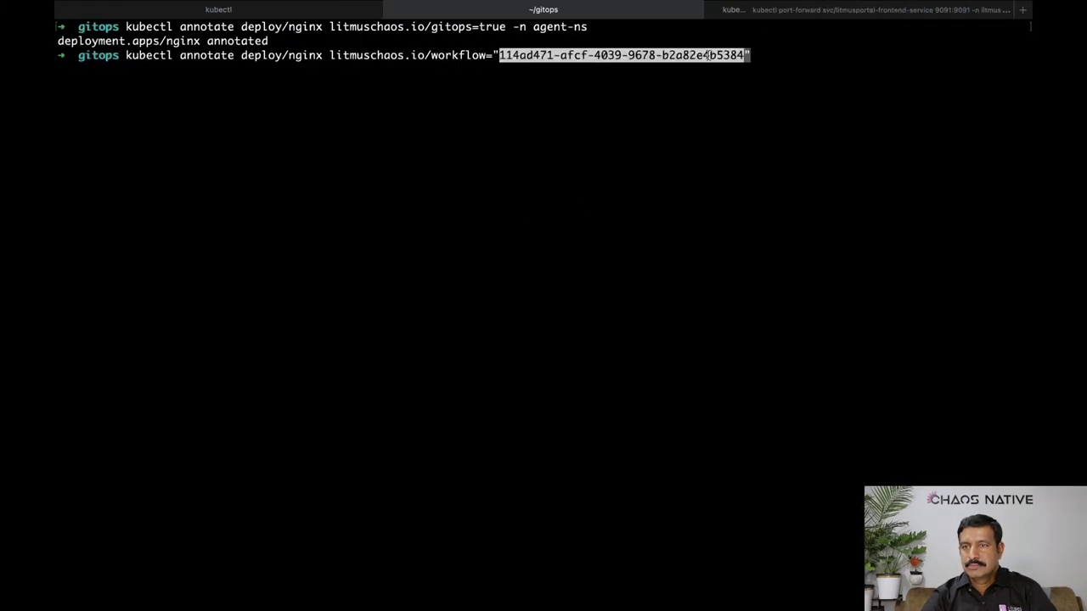
key(End)
text(-)
text(n agent-a)
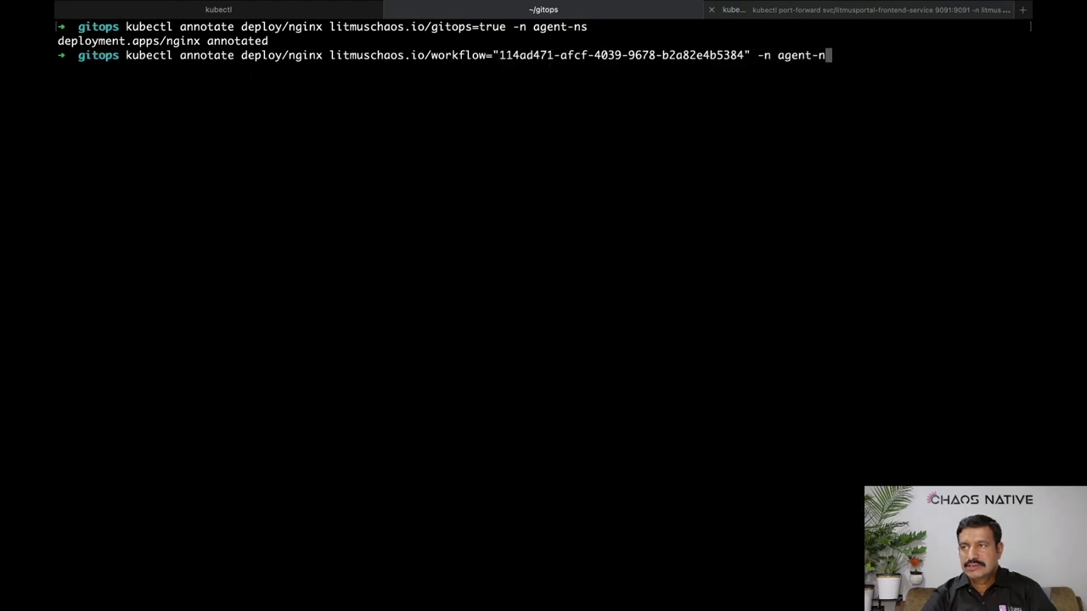
text(s)
key(Return)
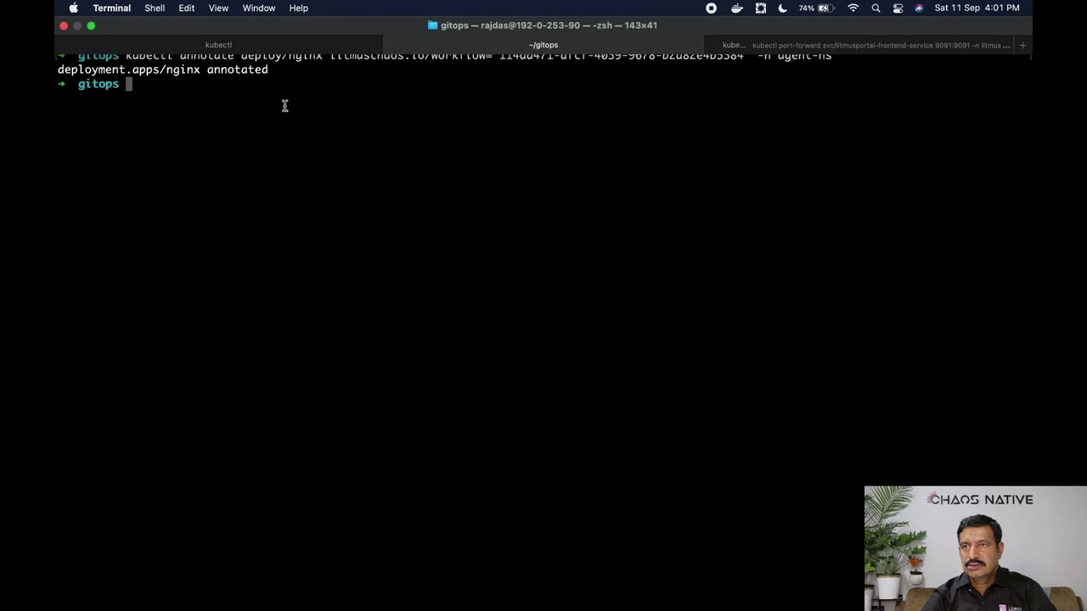
Step: Review both nginx annotation commands and check the event-tracker log output in the other terminal session, then return
double_click(290, 77)
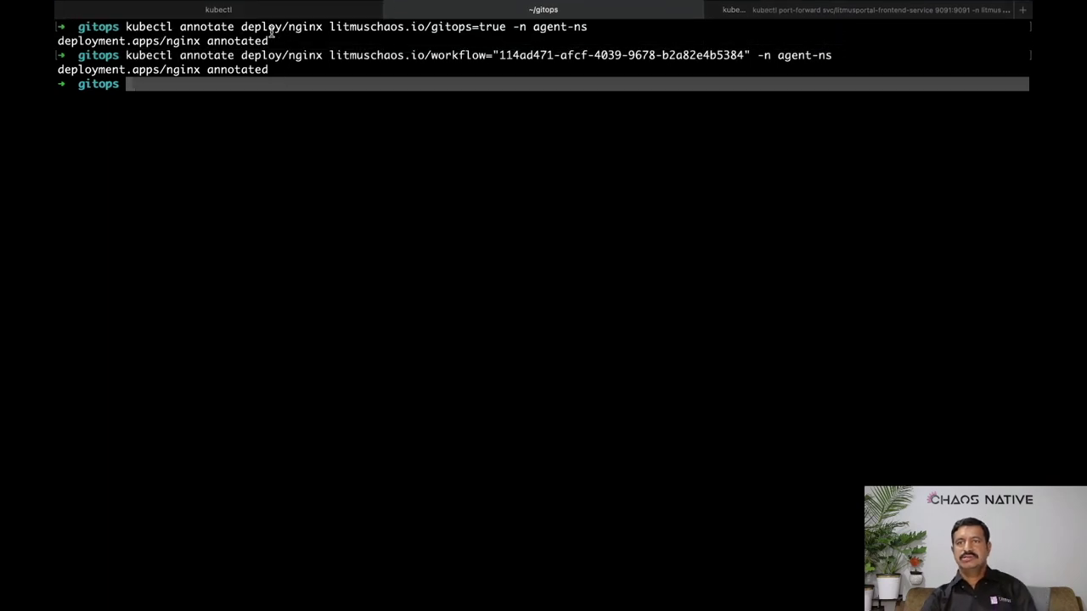
drag(130, 27, 122, 69)
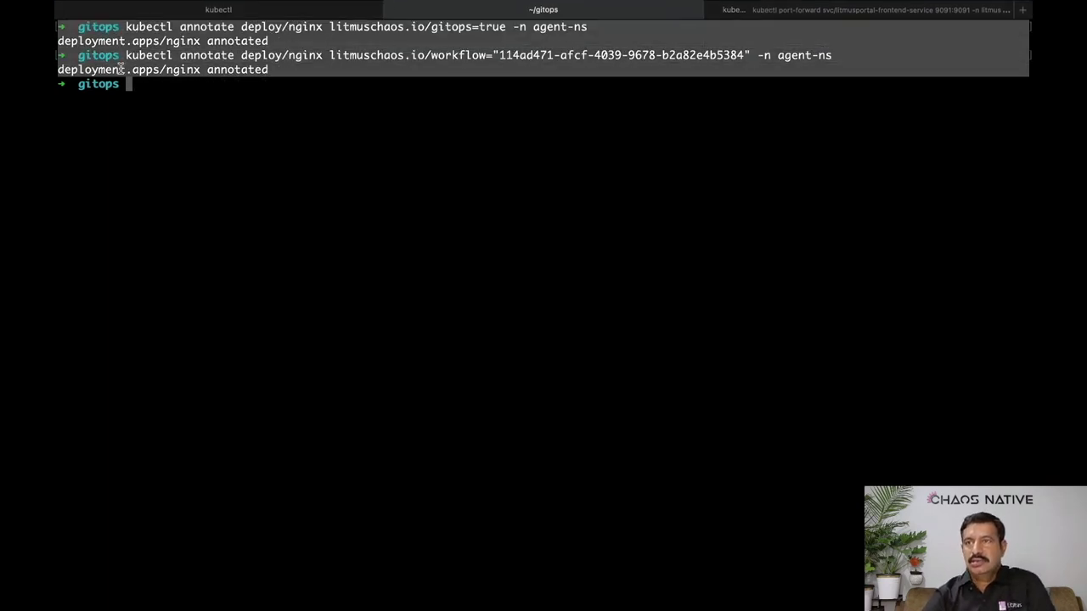
key(super+1)
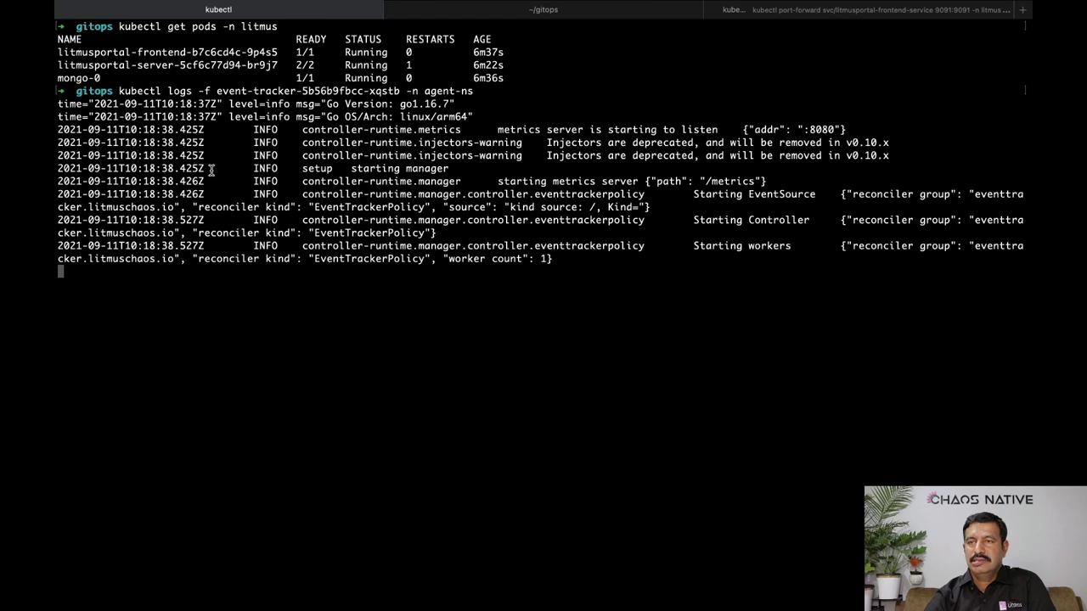
double_click(269, 259)
drag(268, 259, 271, 107)
key(super+2)
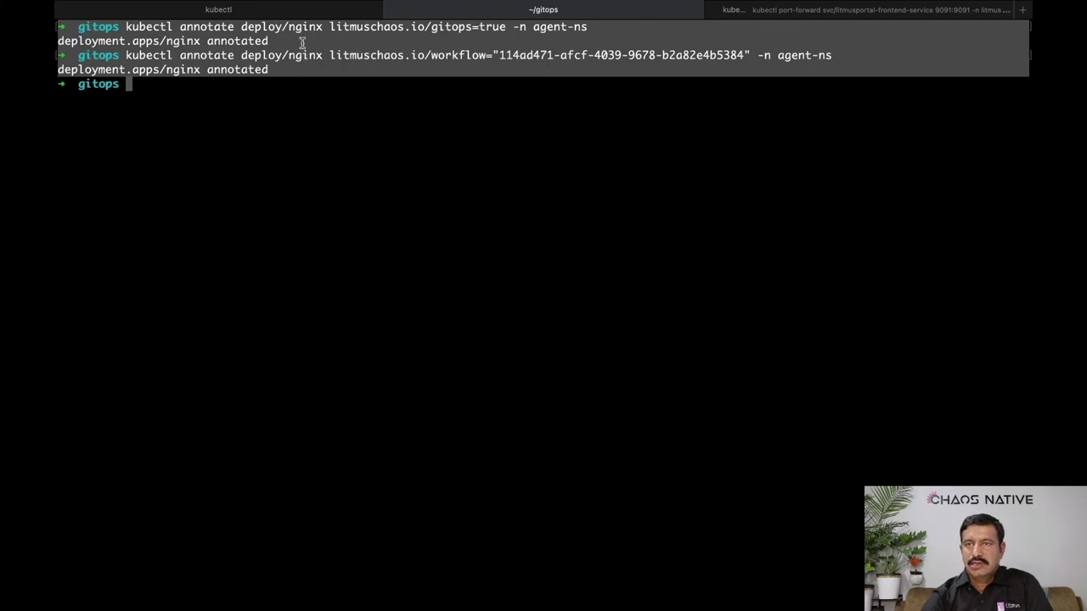
Step: Switch to Lens, open the nginx deployment in agent-ns for editing, and enlarge the YAML editor
key(super+Tab)
key(super+Tab)
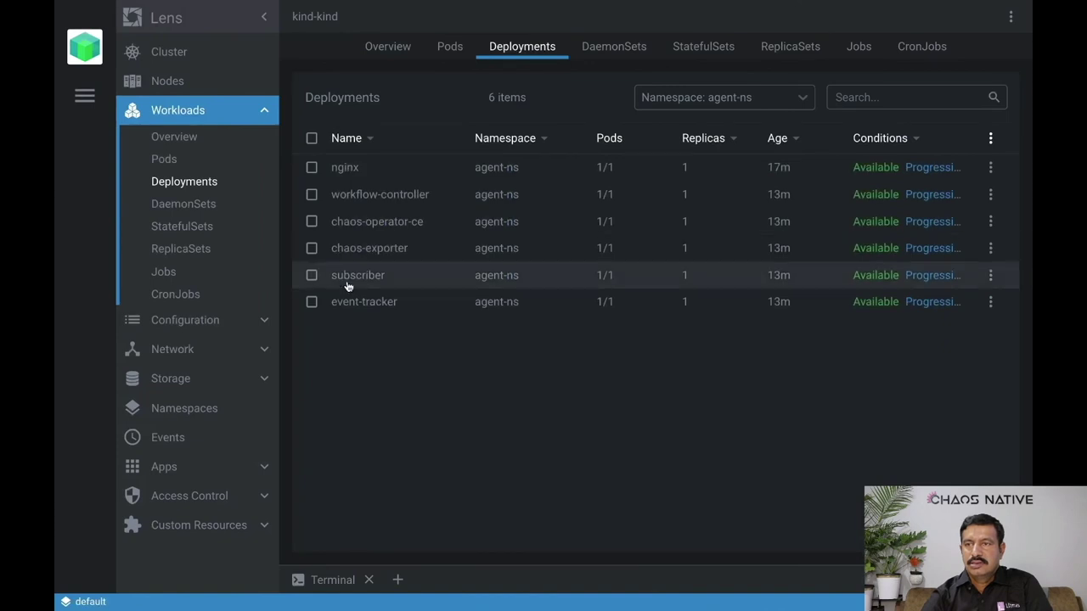
click(350, 303)
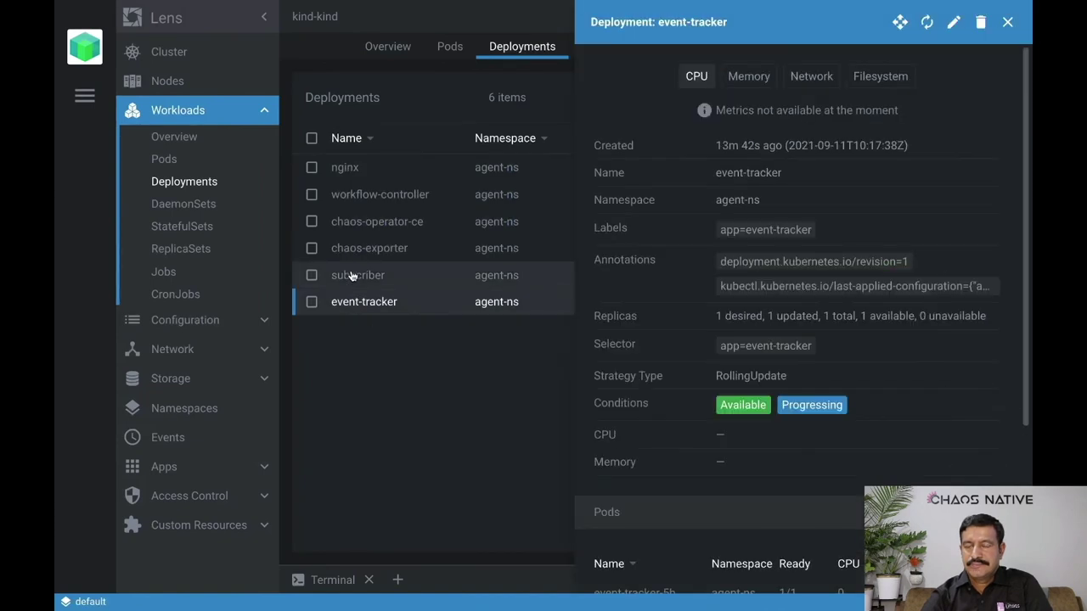
click(378, 168)
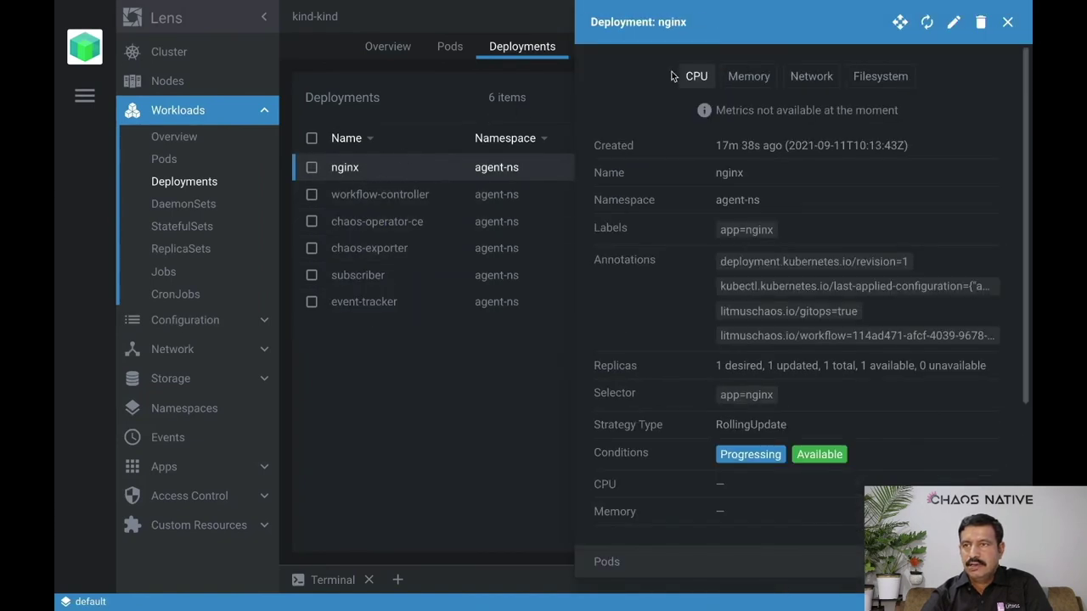
click(954, 22)
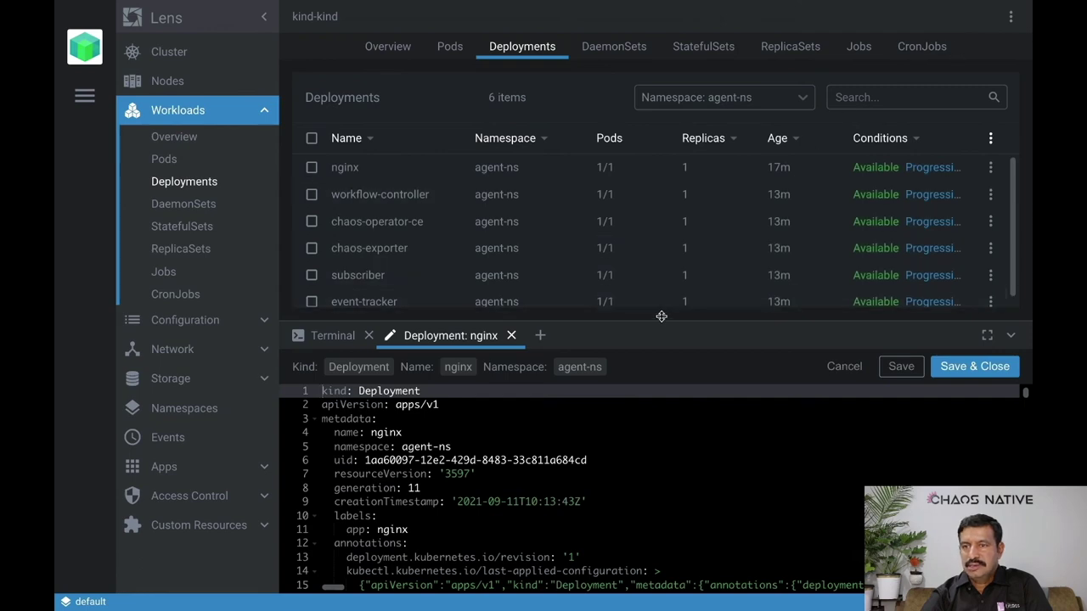
drag(658, 320, 690, 84)
scroll(609, 261, down, 2)
scroll(609, 261, up, 2)
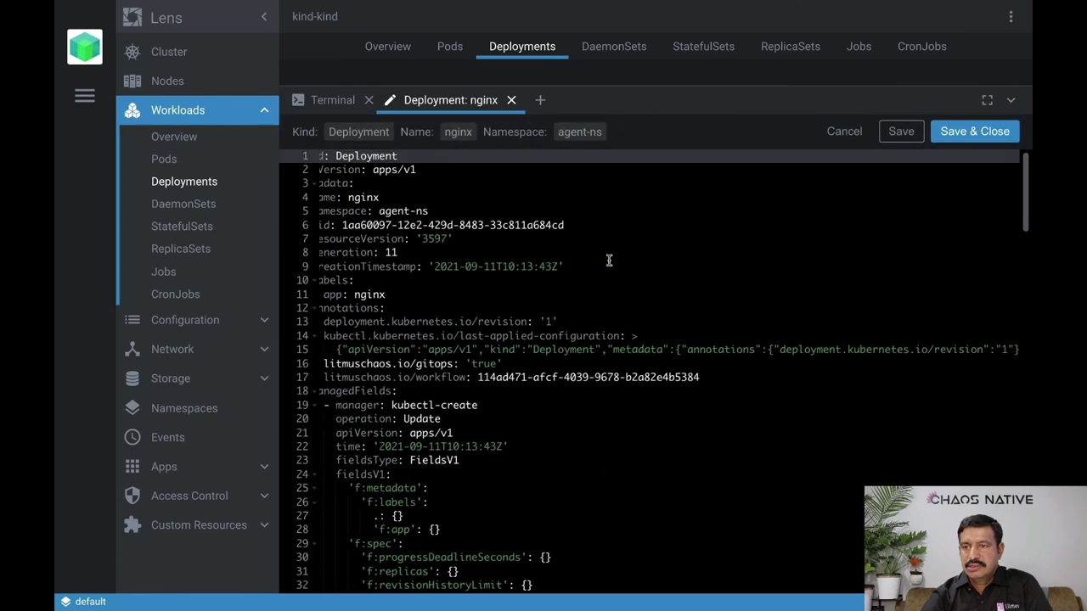
Step: Add the label owner: litmus below app: nginx in the nginx deployment's metadata
click(505, 292)
key(Return)
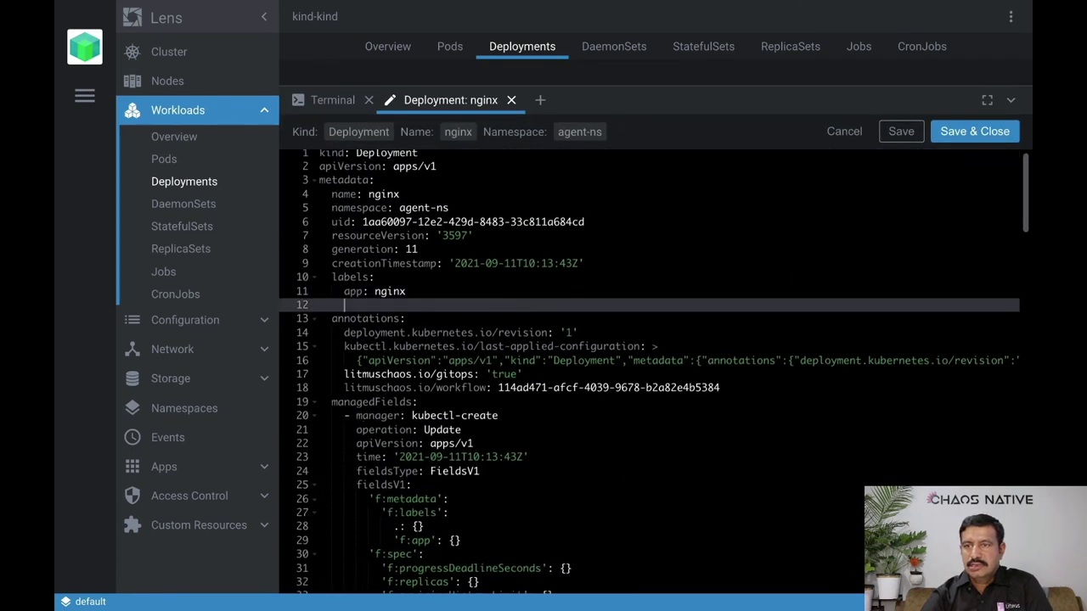
text(owner: )
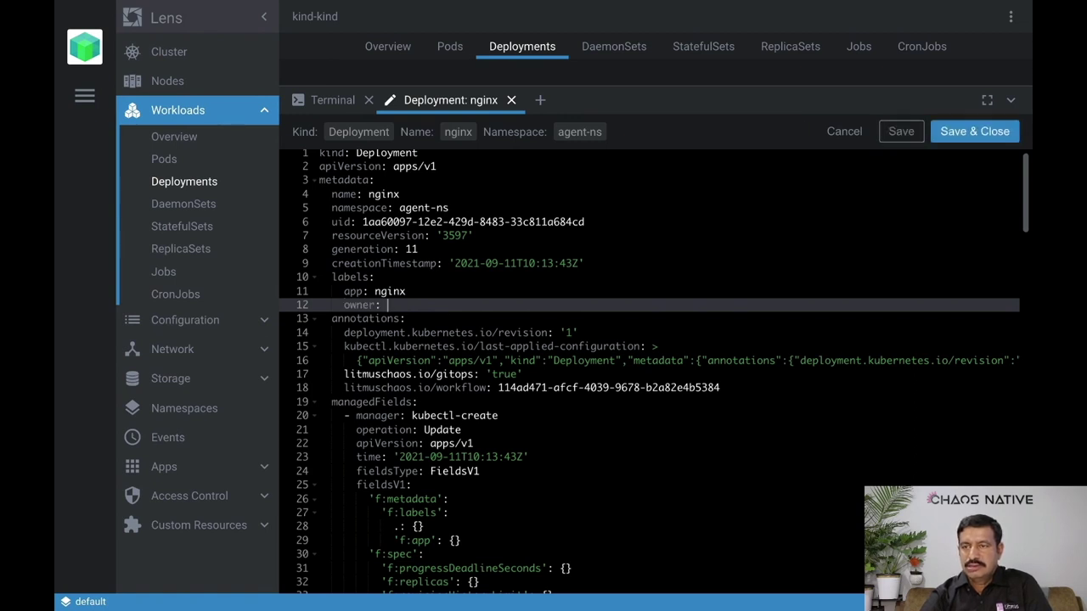
text(litmuscc)
key(BackSpace)
key(BackSpace)
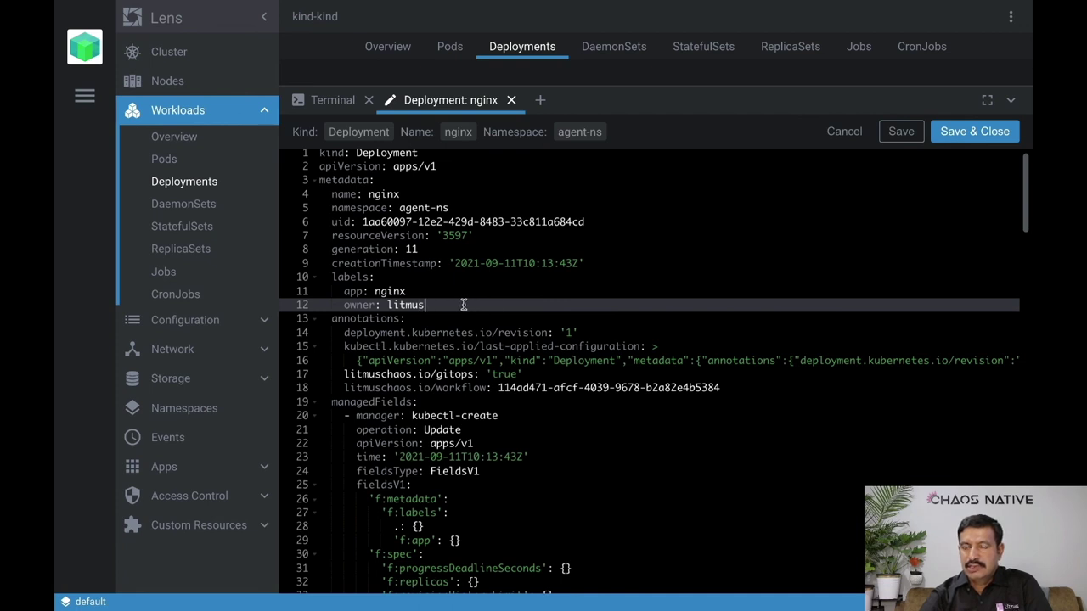
click(393, 308)
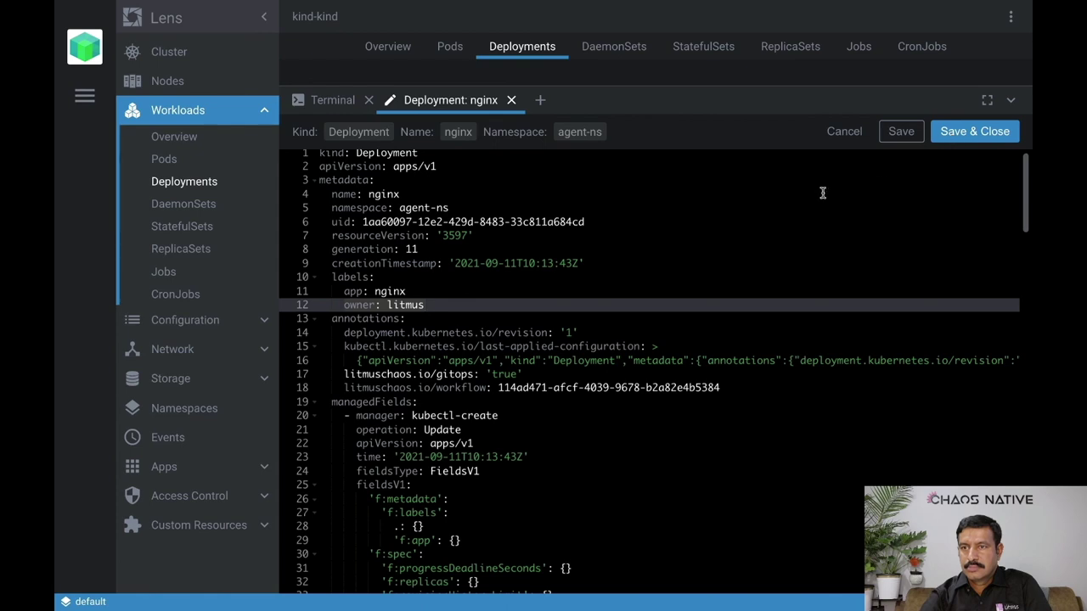
Step: Save and close the edited nginx deployment in Lens, checking the event-tracker log in the terminal before and after saving
key(super+Tab)
key(super+1)
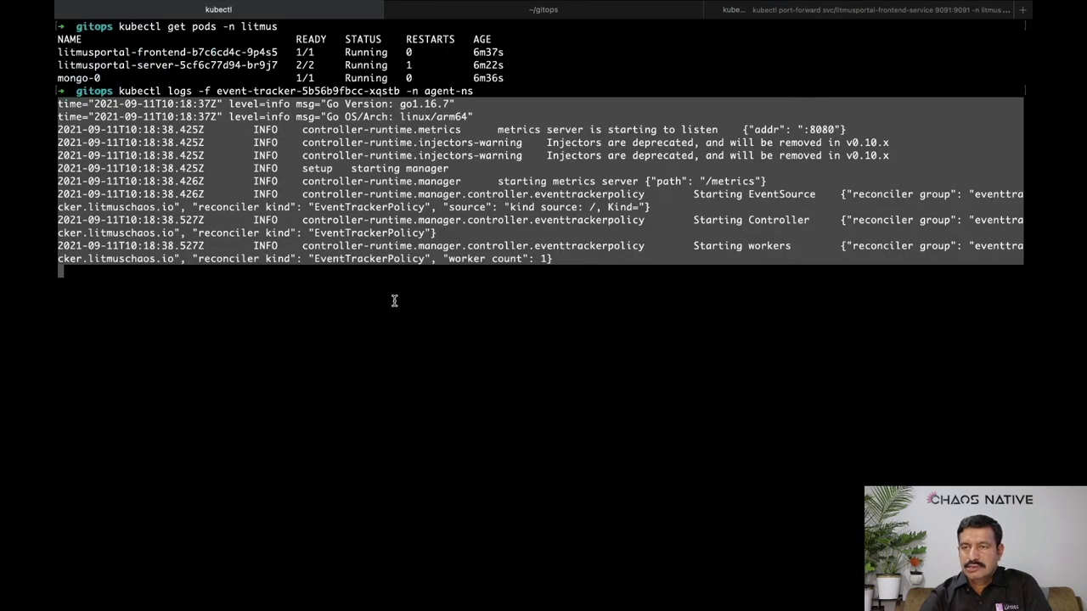
key(super+Tab)
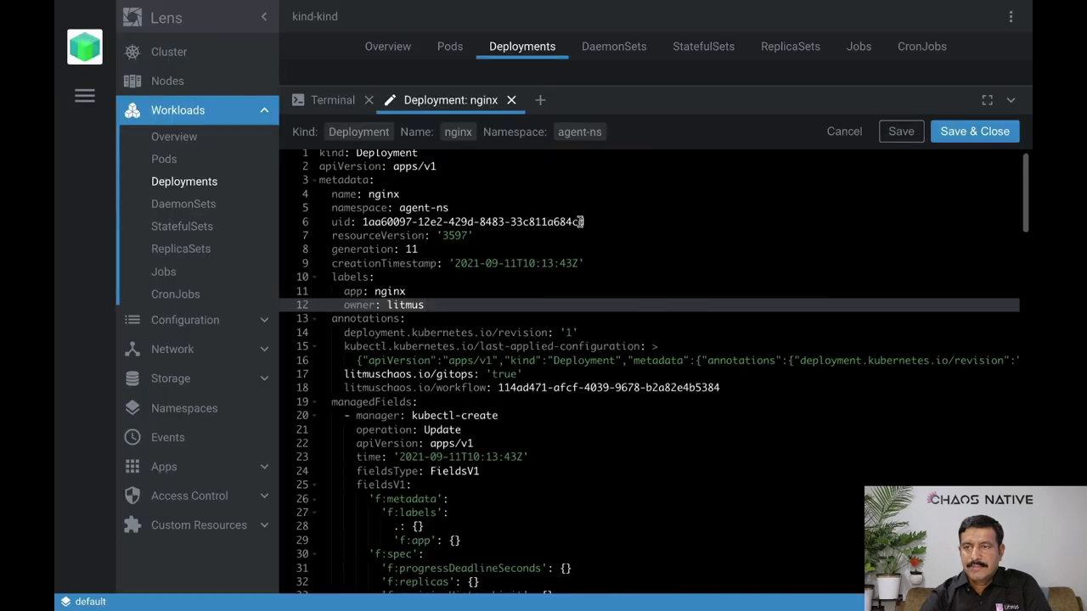
click(962, 134)
key(super+Tab)
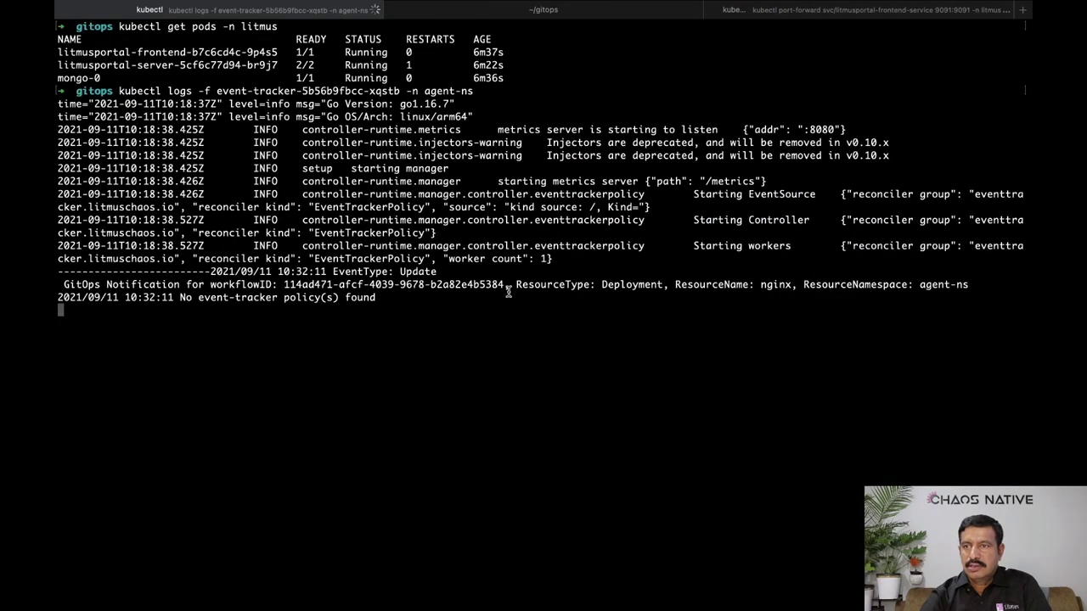
Step: Run kubectl apply -f eventtrackerpolicy.yaml in the ~/gitops terminal session, comparing with the event-tracker log session
key(super+2)
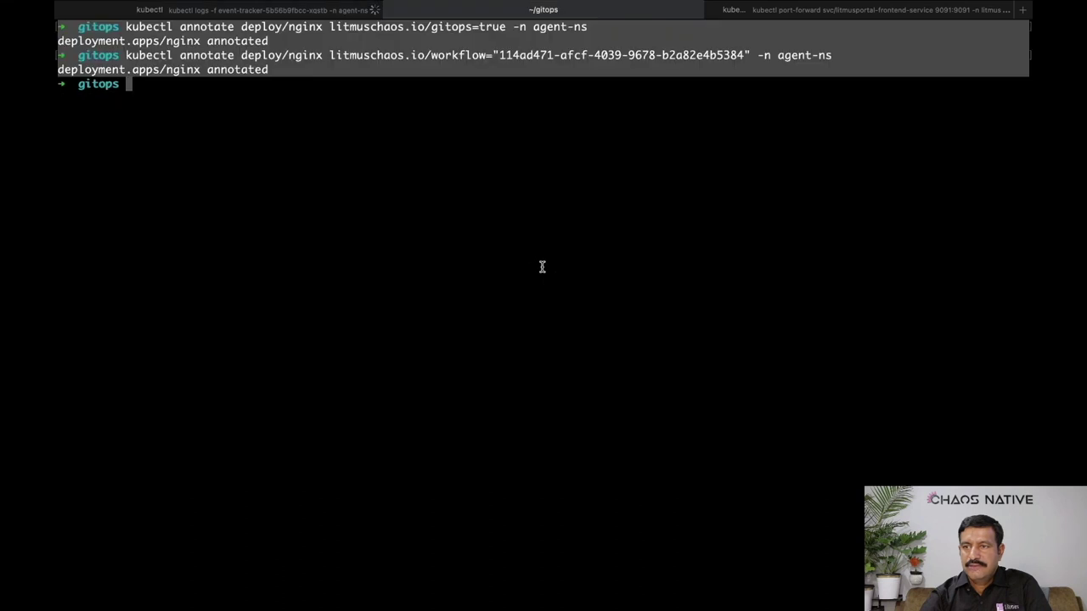
text(kubectl ap)
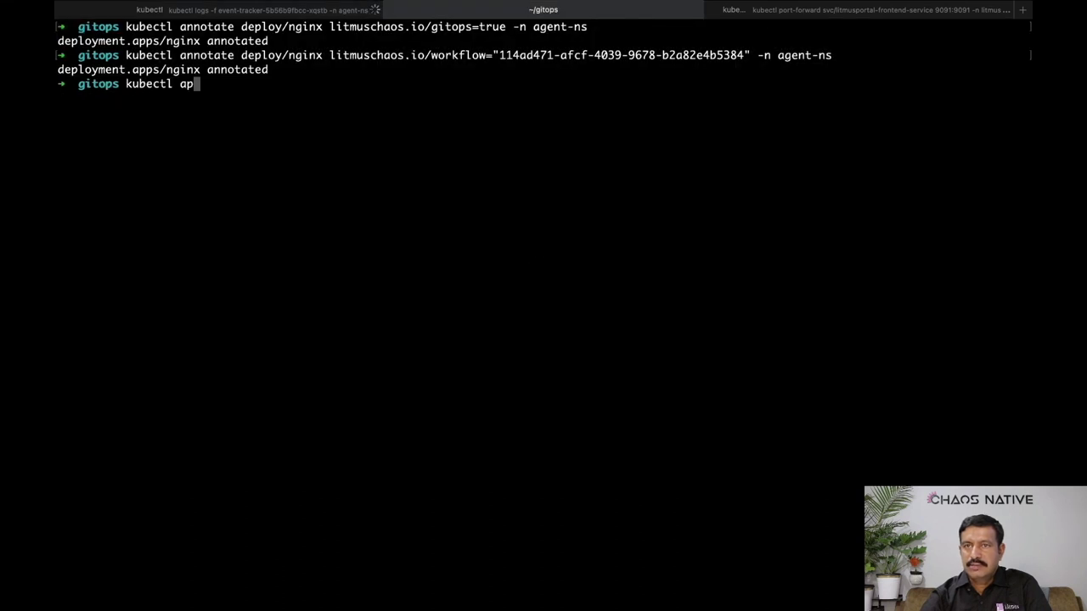
text(ply -f eve)
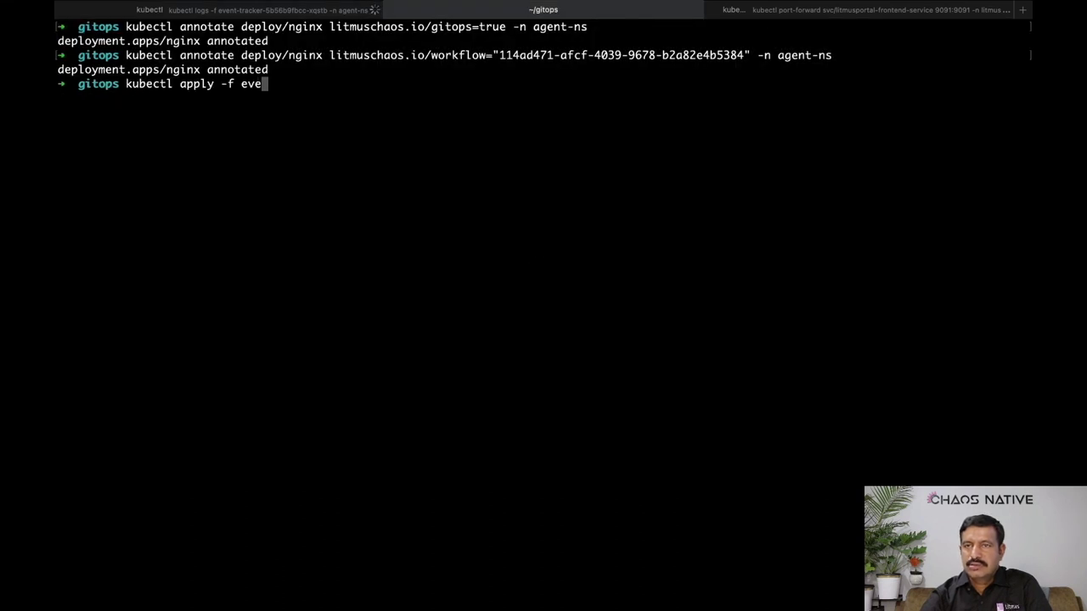
key(Tab)
key(Return)
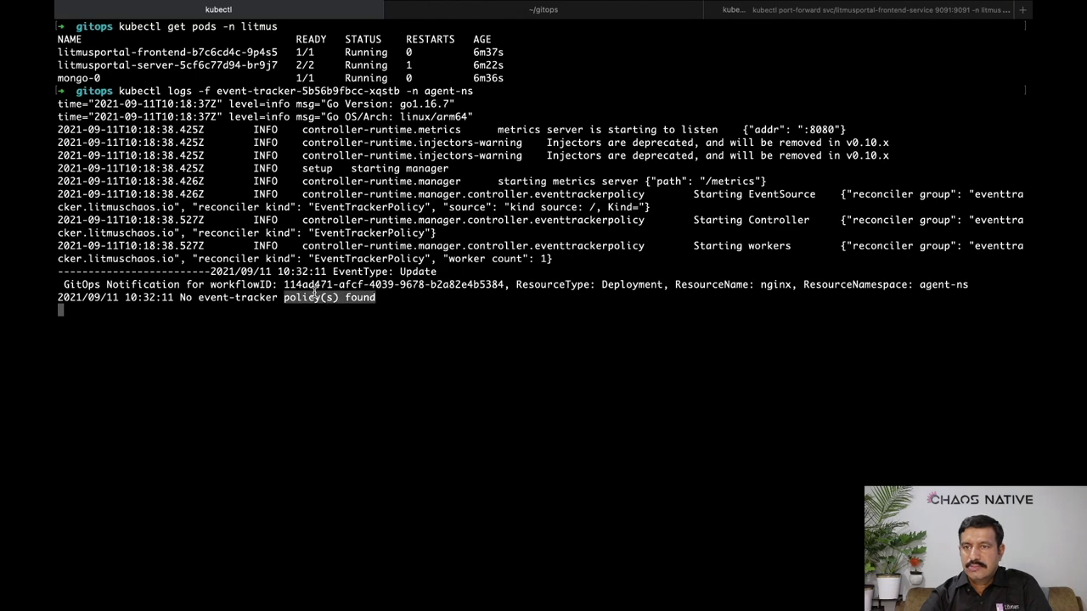
key(super+2)
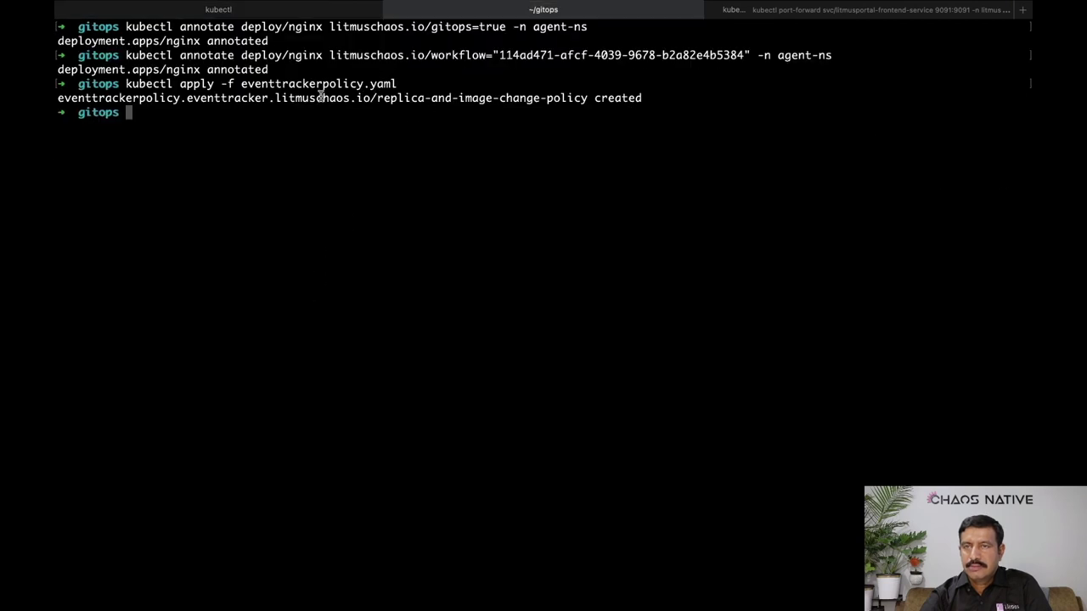
Step: Back in Lens, edit the nginx deployment again, add the label new-owner: litmus below the owner label, and save and close it
key(ctrl+Right)
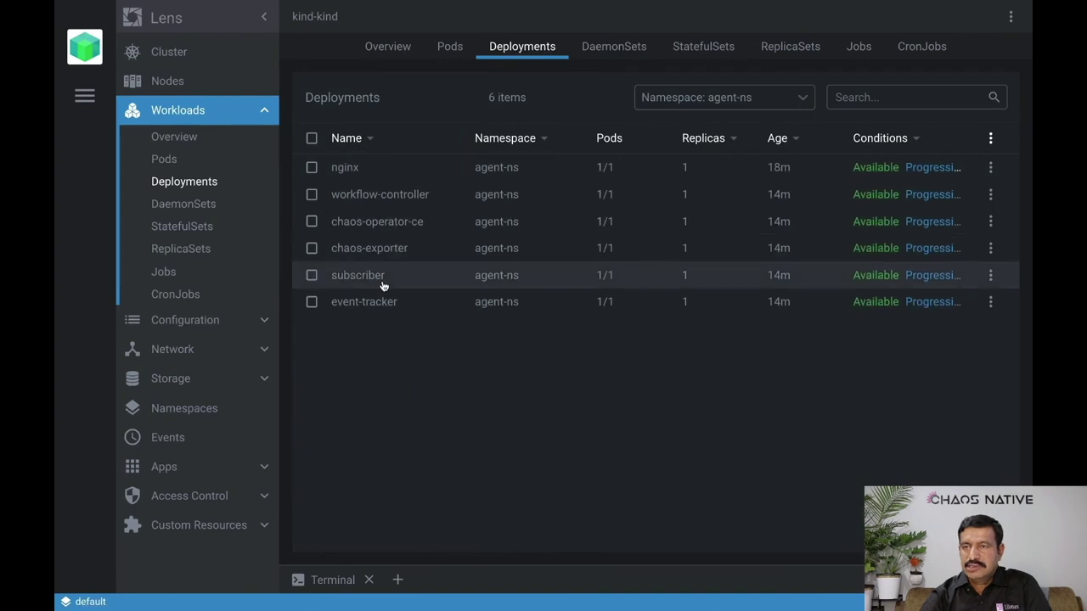
click(405, 170)
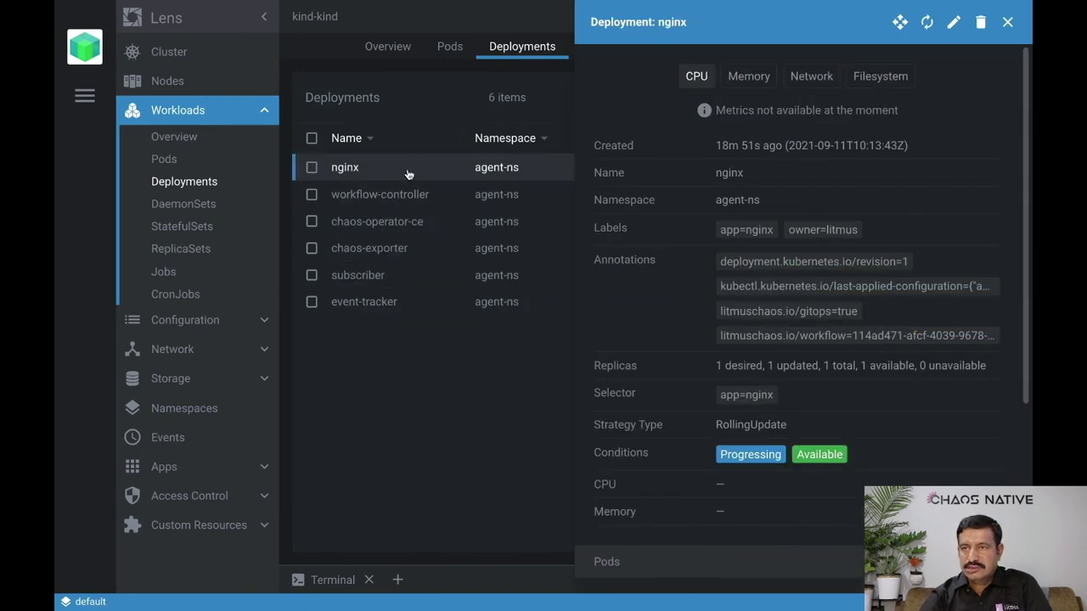
click(952, 23)
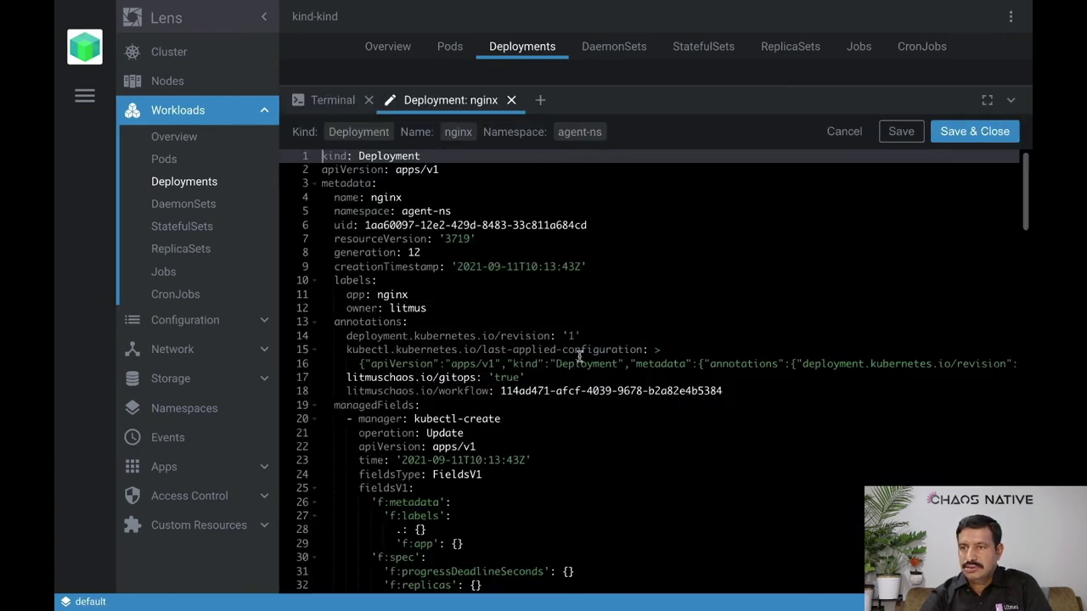
click(560, 314)
key(Return)
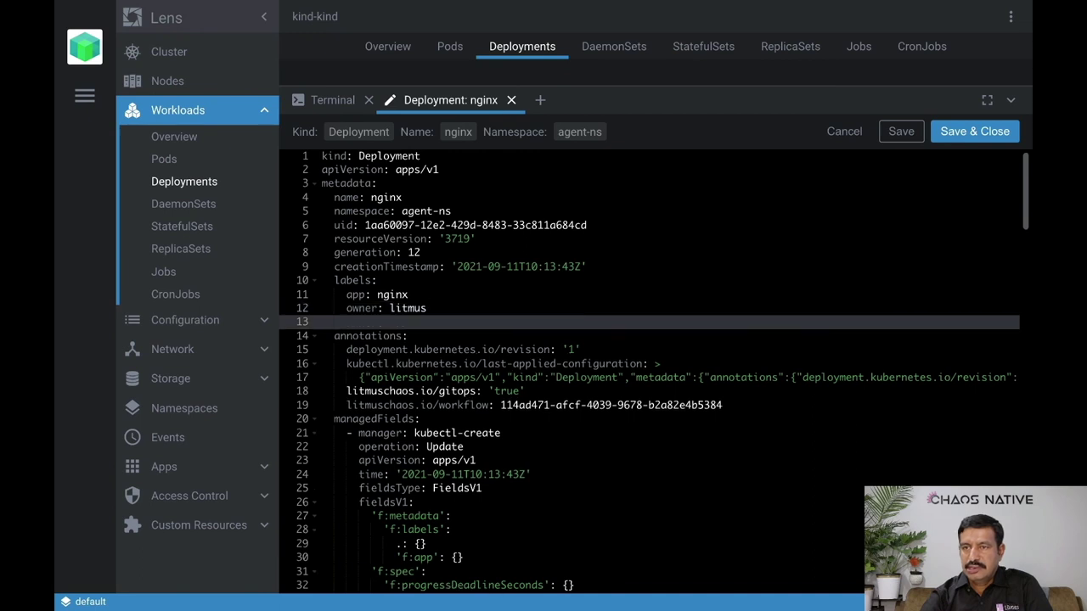
text(new-)
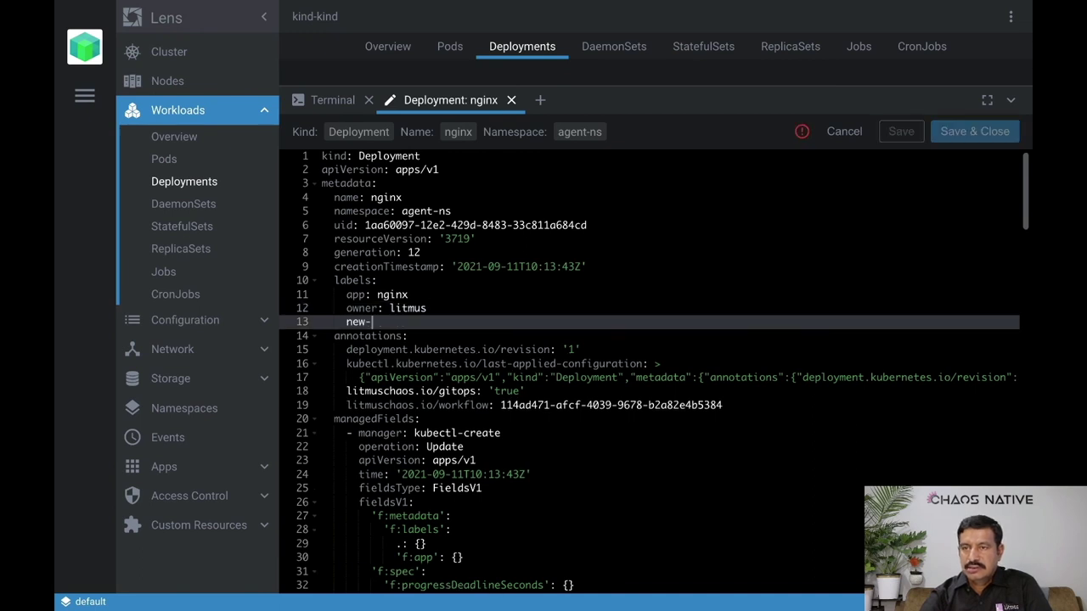
text(owner)
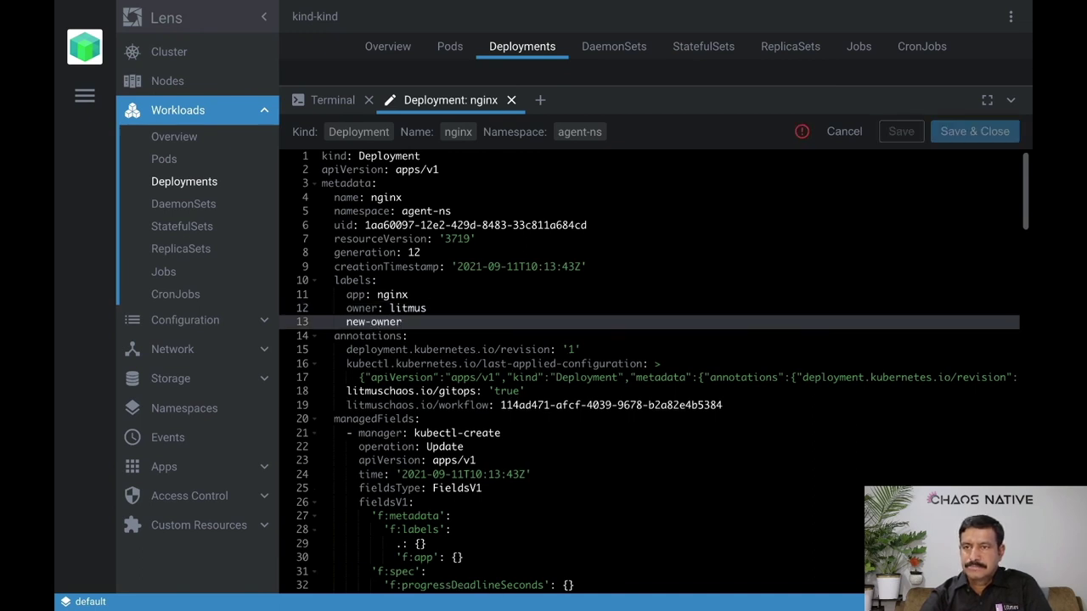
text(: litmus)
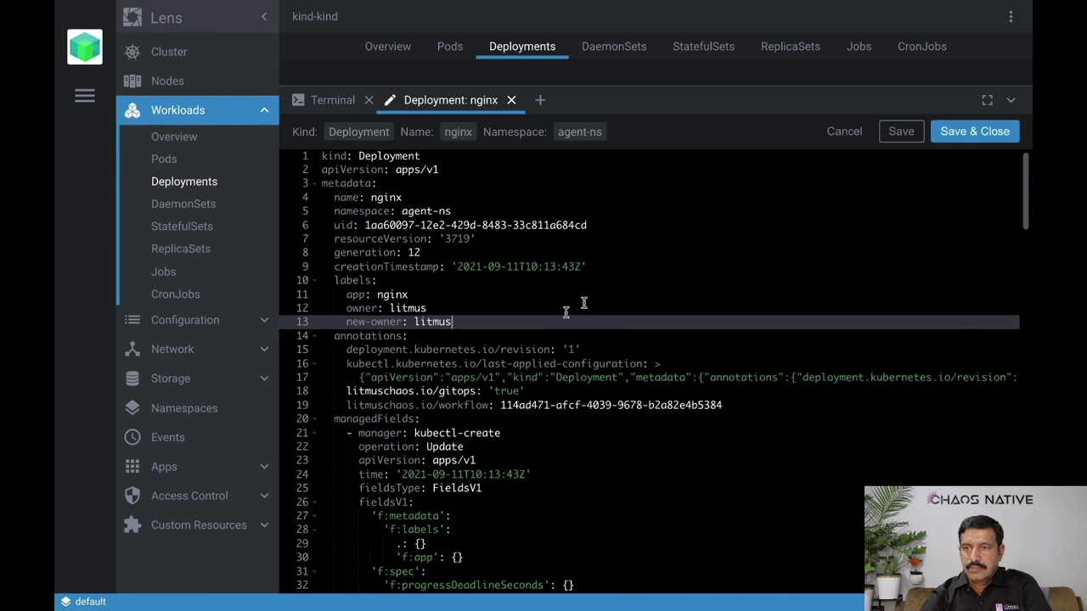
click(949, 133)
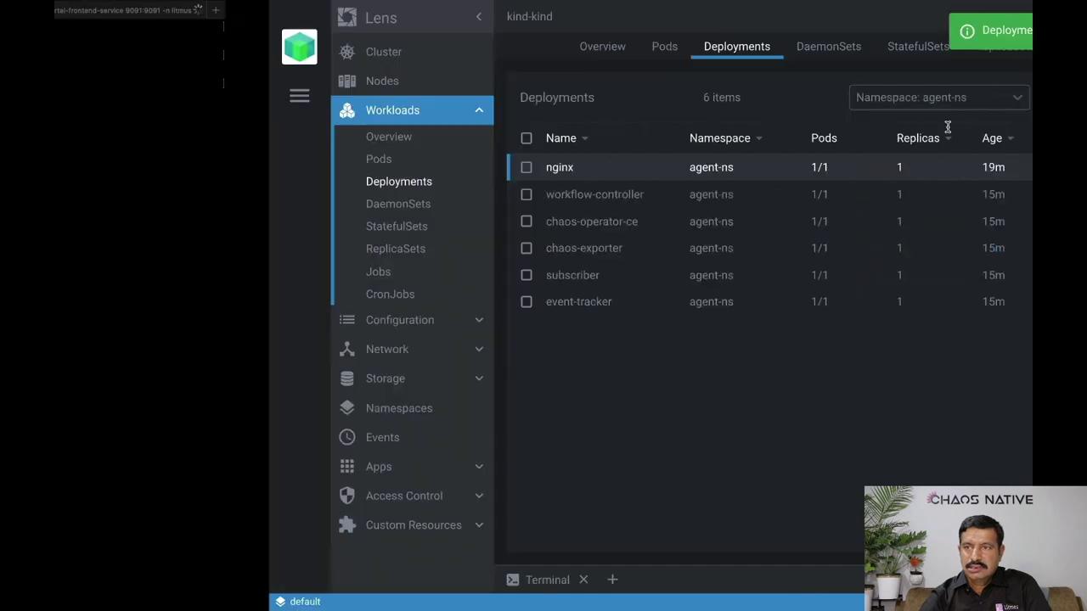
Step: Check the event-tracker log in the terminal, then switch to Chaos Center in the browser and review the workflow runs
key(super+shift+bracketleft)
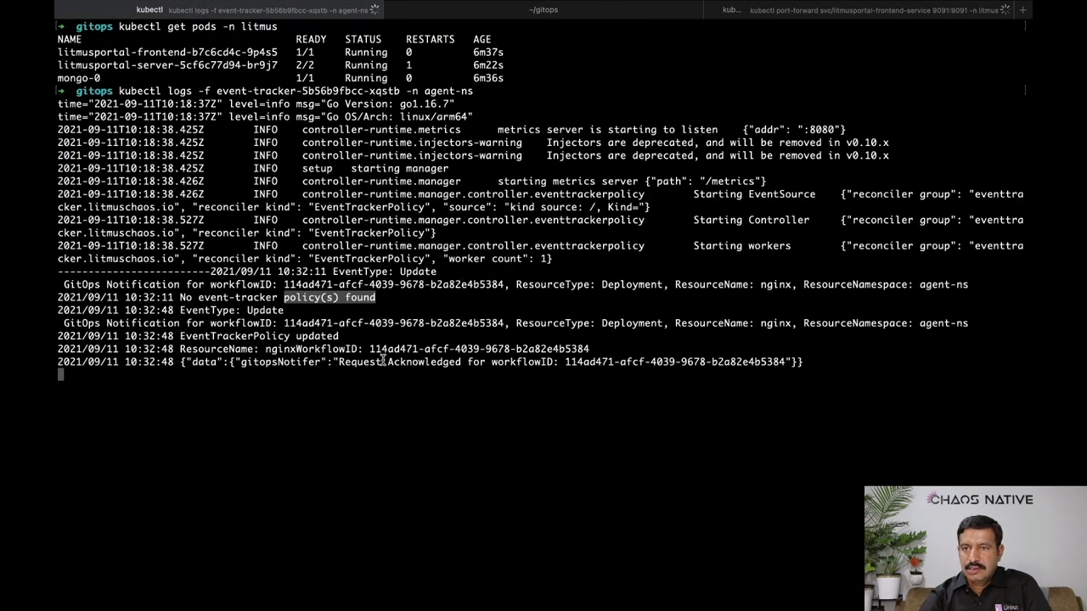
key(super+Tab)
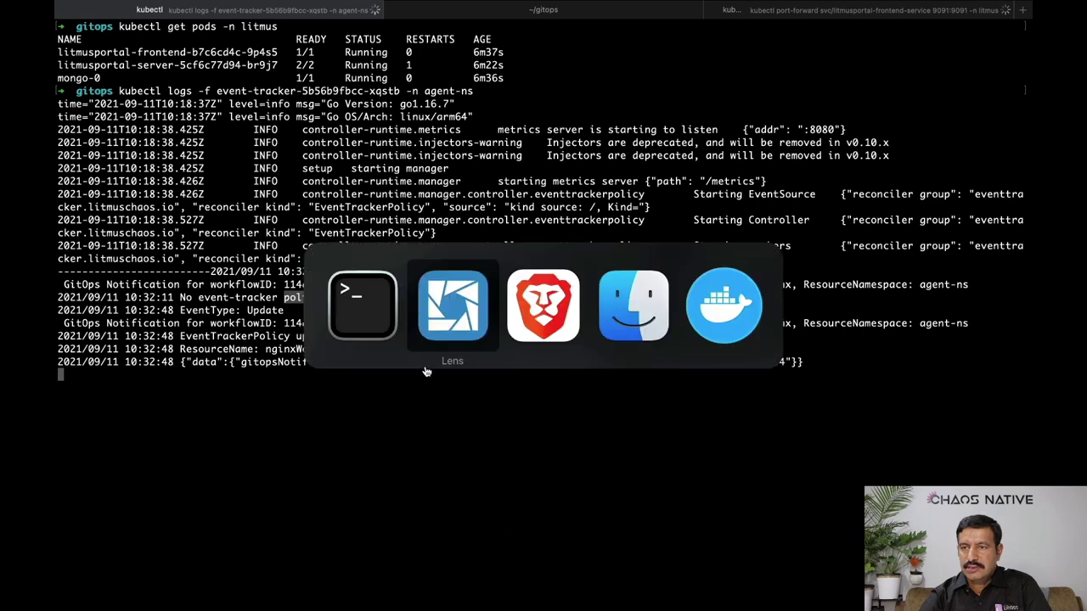
key(super+Tab)
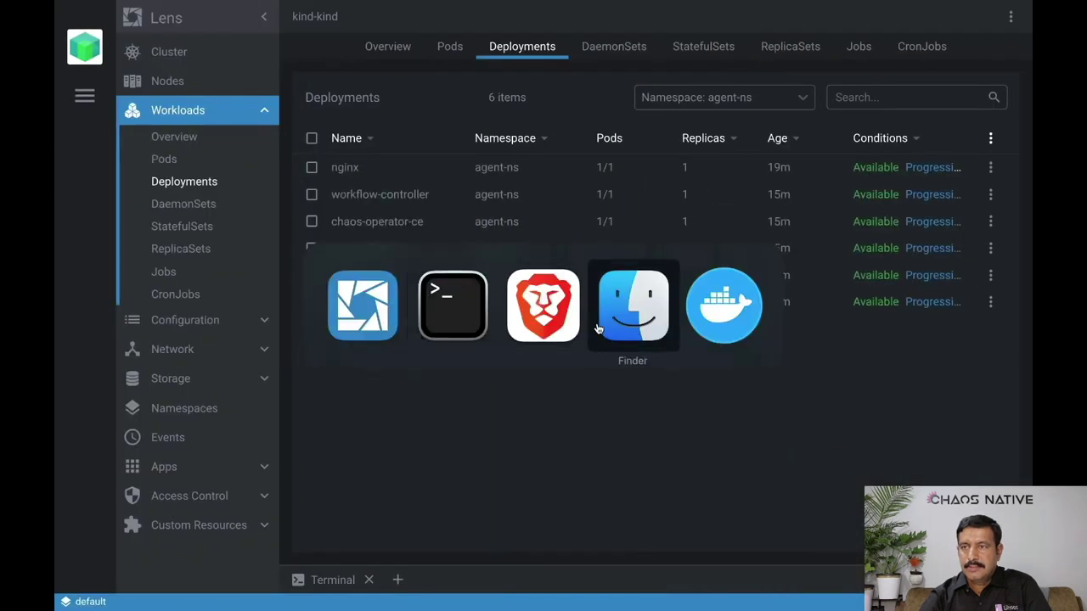
click(560, 313)
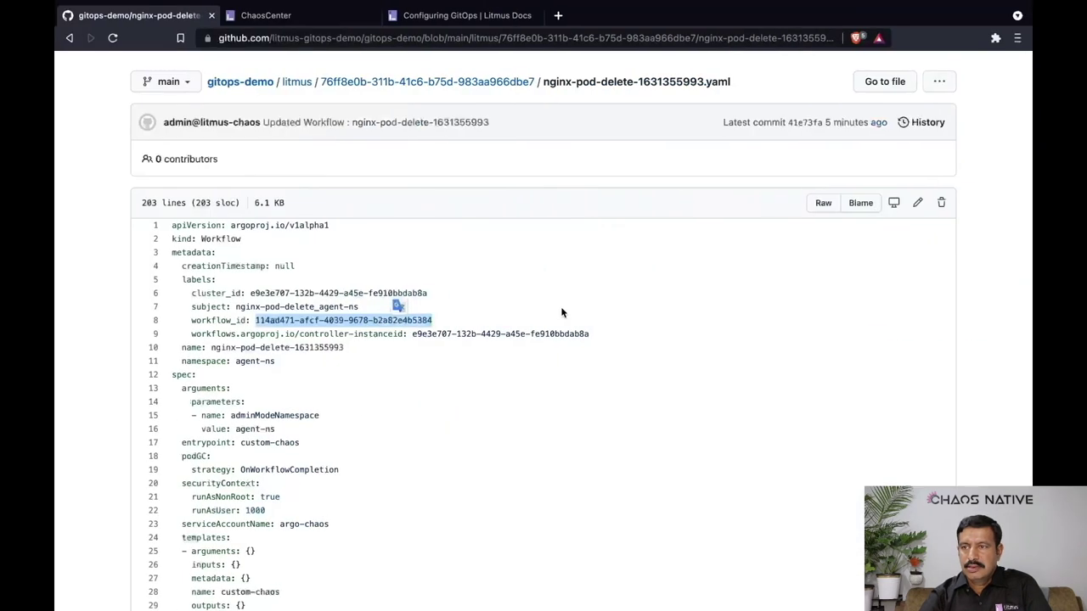
key(ctrl+Tab)
scroll(306, 314, down, 1)
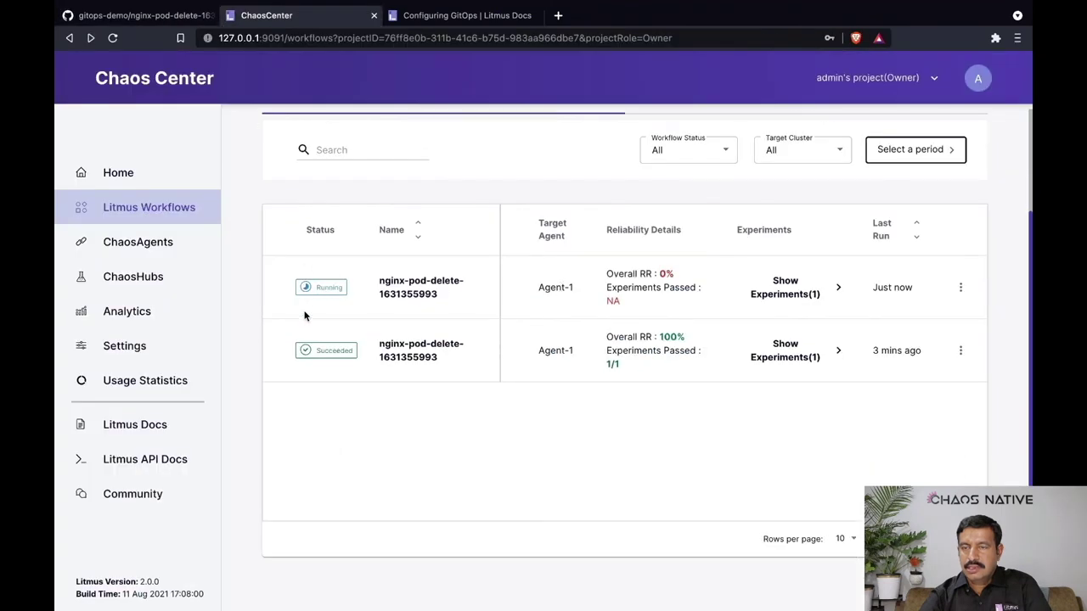
drag(437, 302, 371, 281)
click(289, 173)
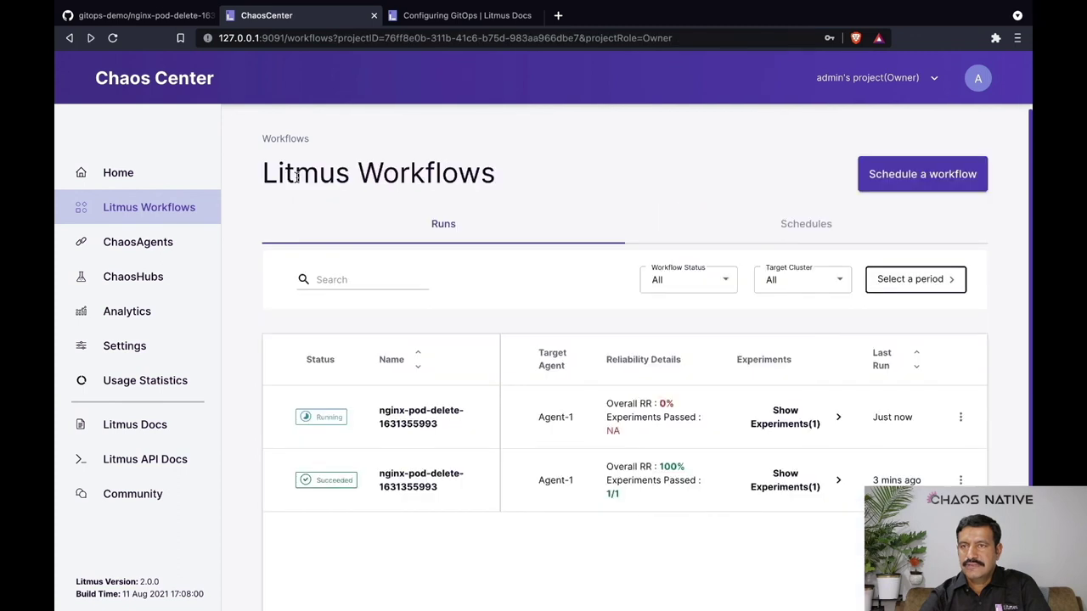
Step: View the workflow graph of the succeeded nginx-pod-delete run, then return to the runs list and highlight the newest run's name
scroll(432, 451, down, 3)
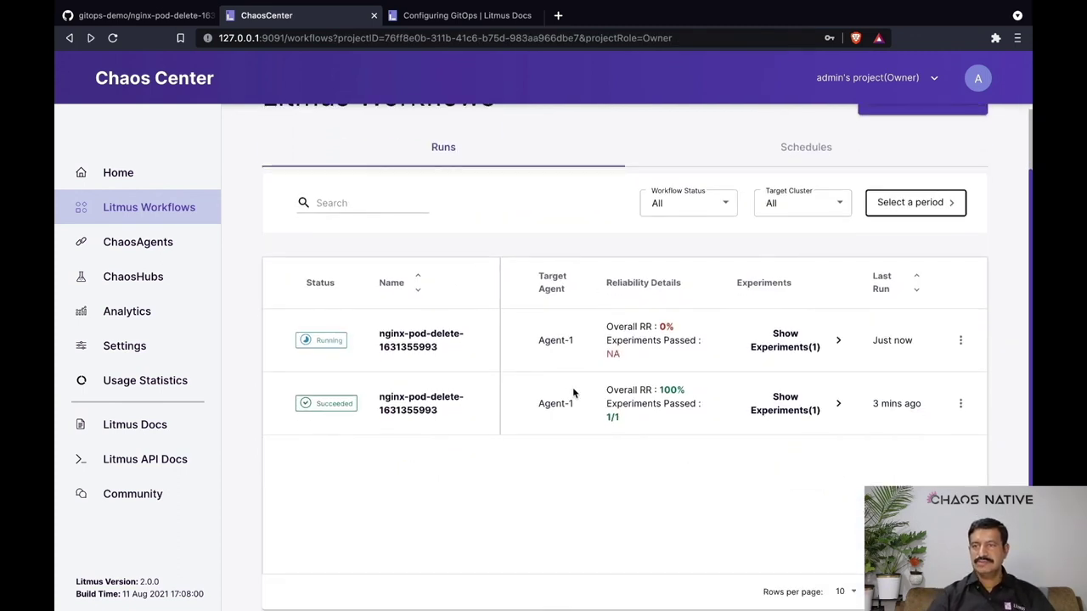
drag(432, 425, 387, 400)
click(389, 406)
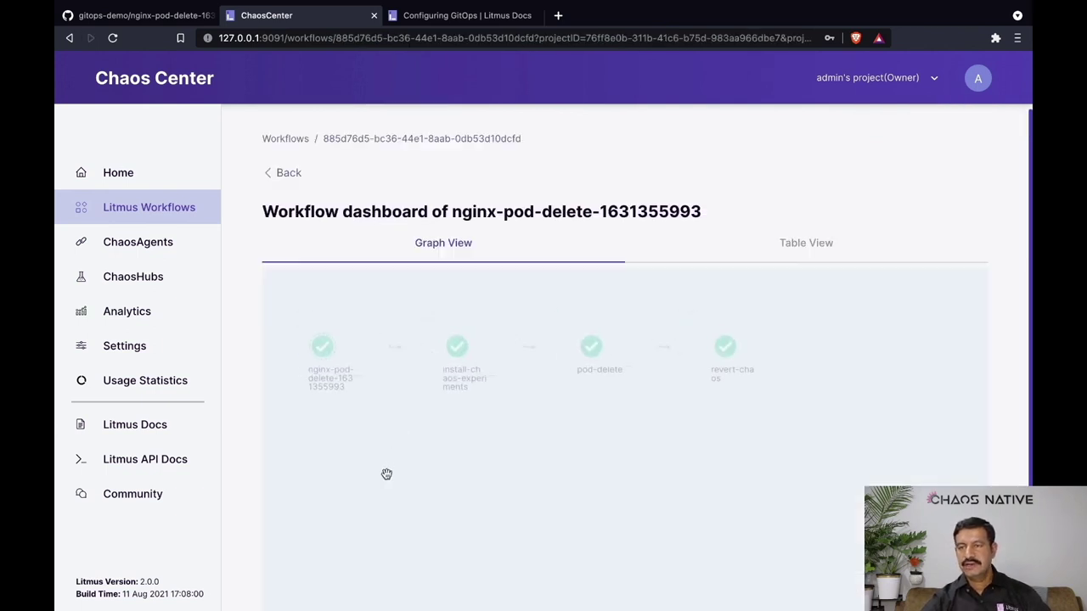
click(274, 179)
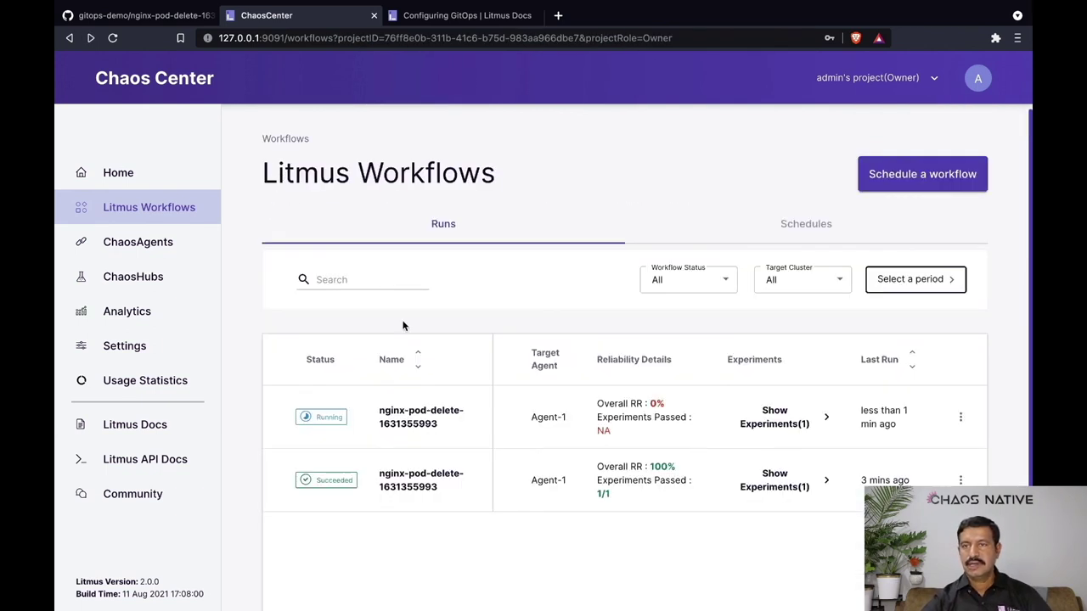
drag(439, 435, 413, 424)
drag(412, 424, 396, 404)
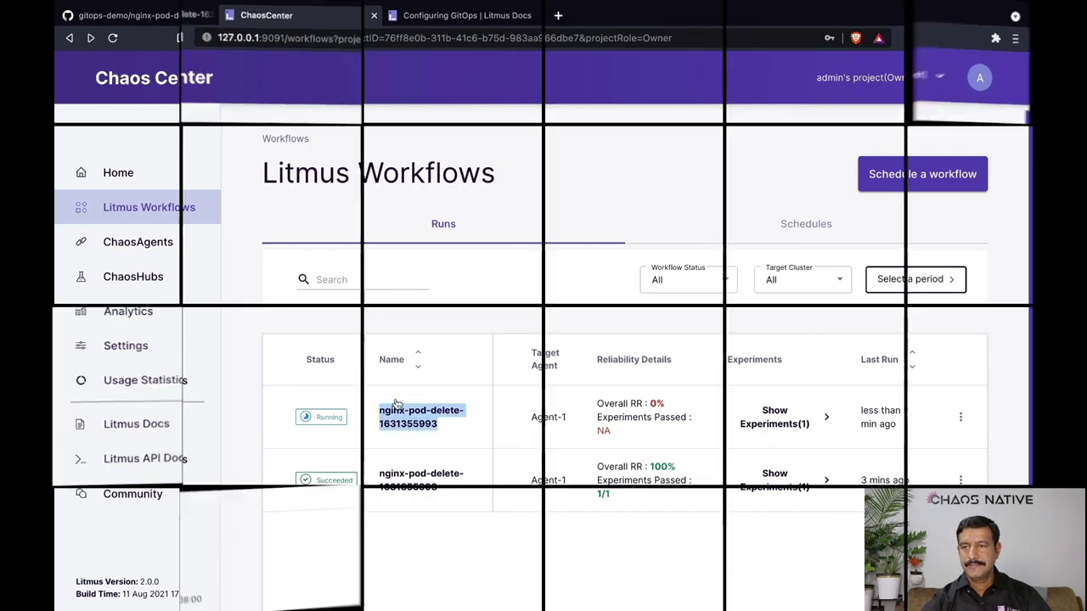